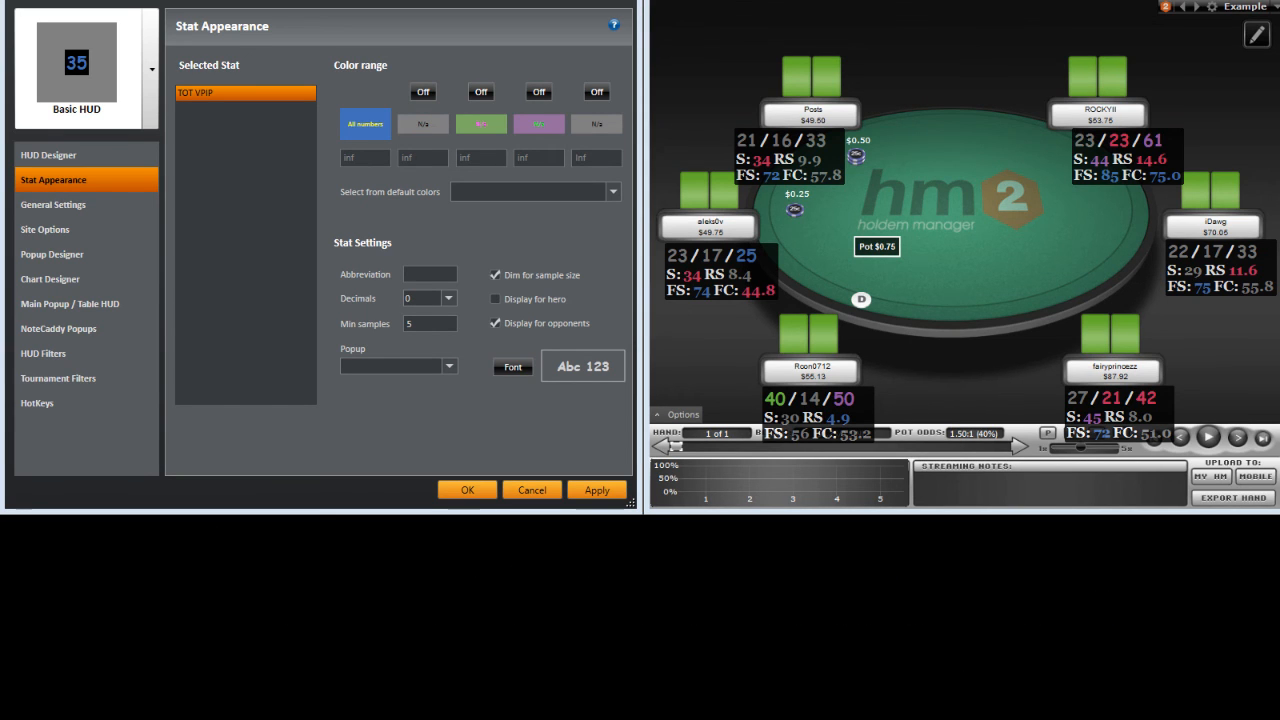
Step: Add TOT PFR to the HUD's first line next to TOT VPIP
left_click(49, 155)
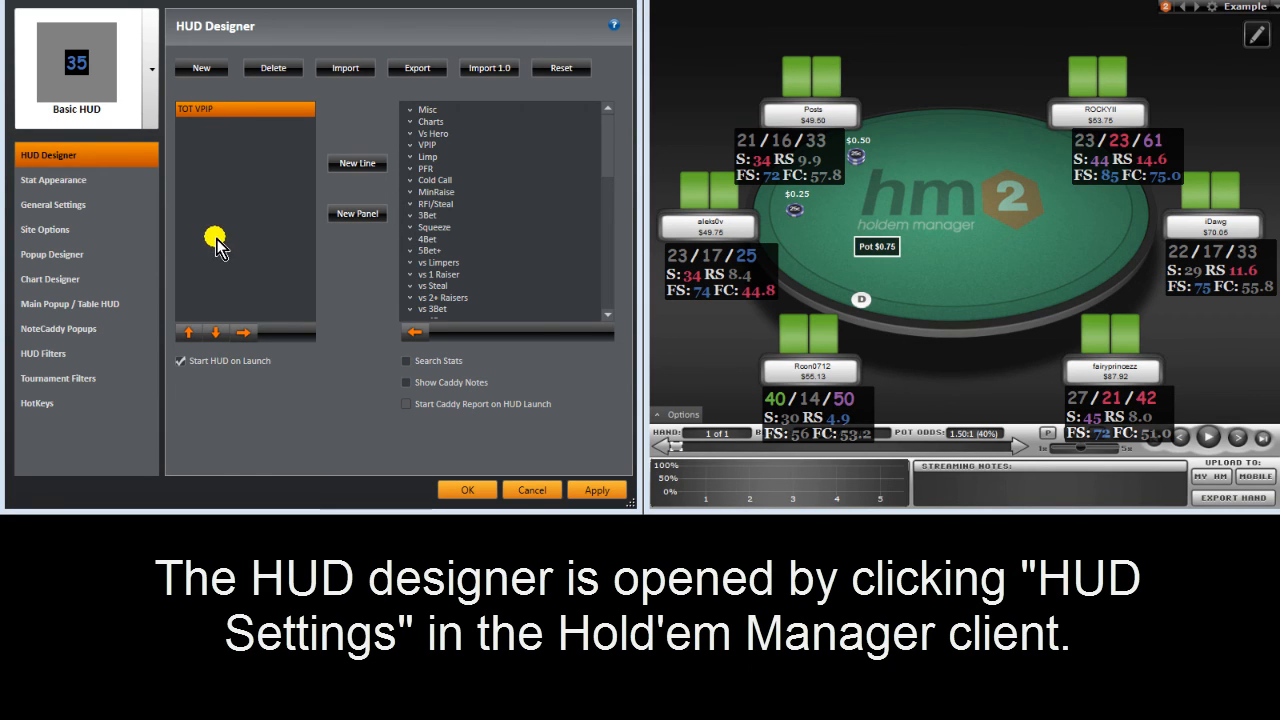
left_click(410, 145)
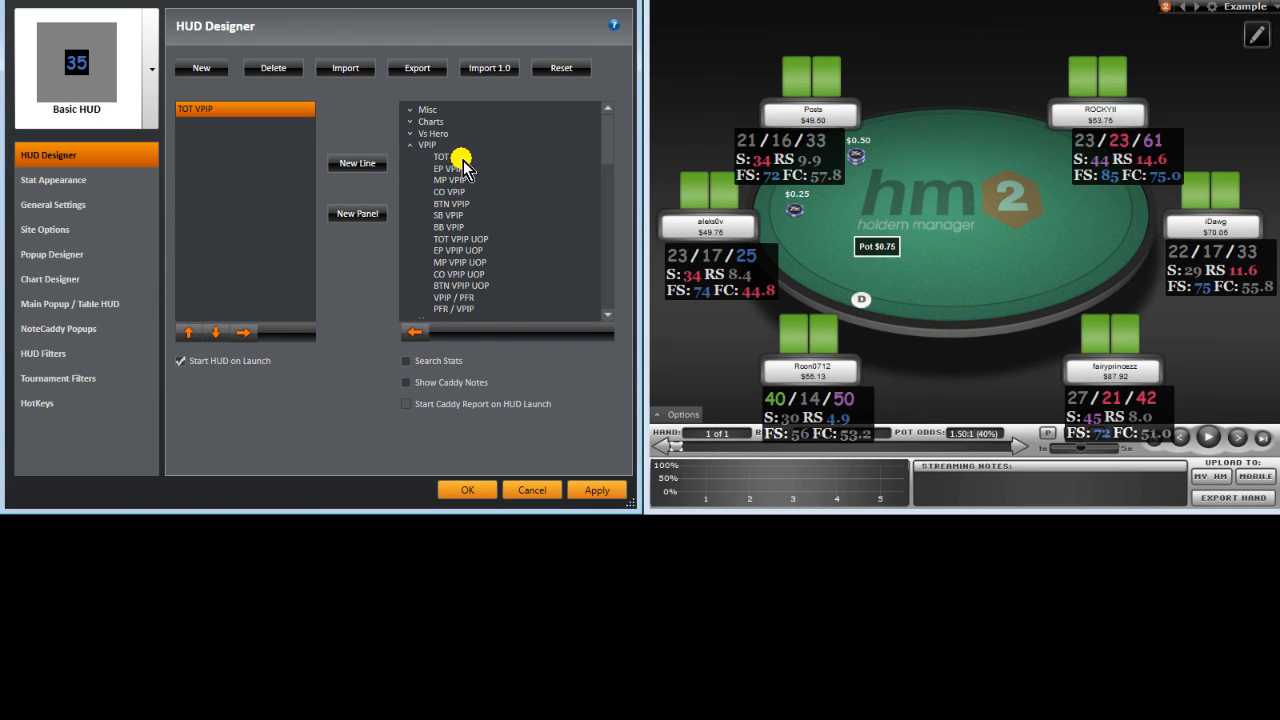
left_click(462, 159)
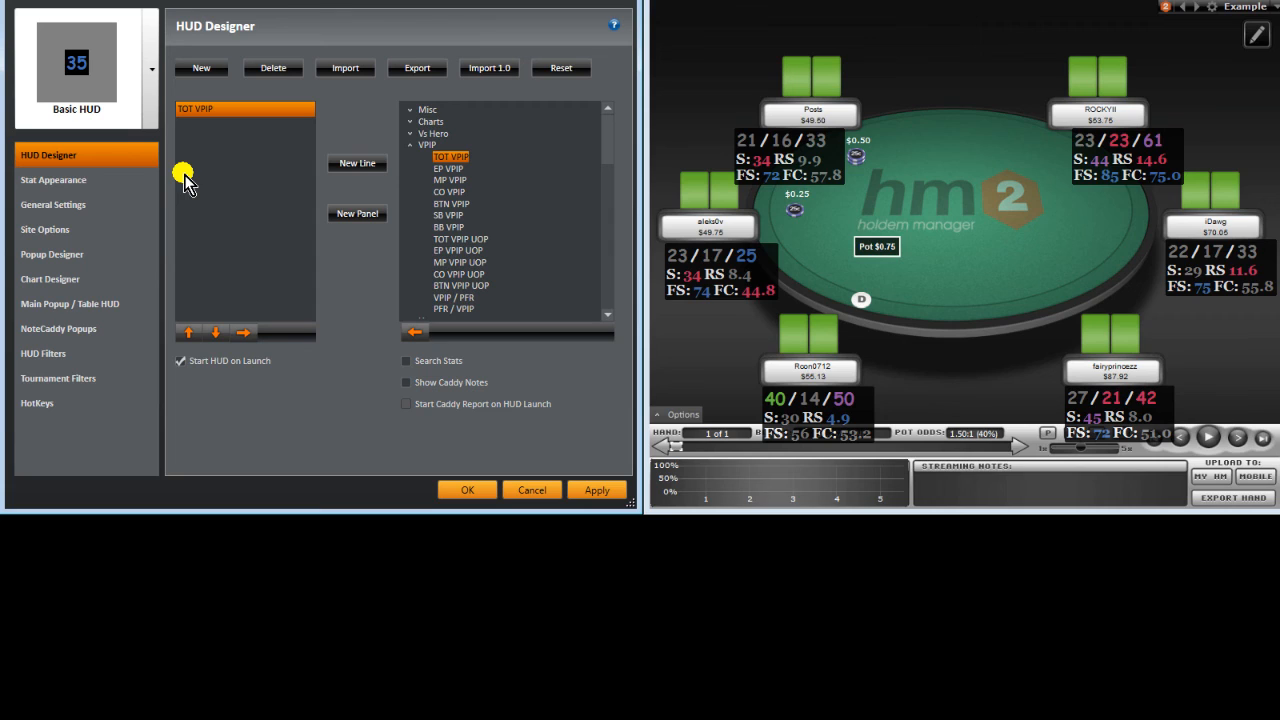
left_click(410, 146)
left_click(410, 169)
left_click(448, 182)
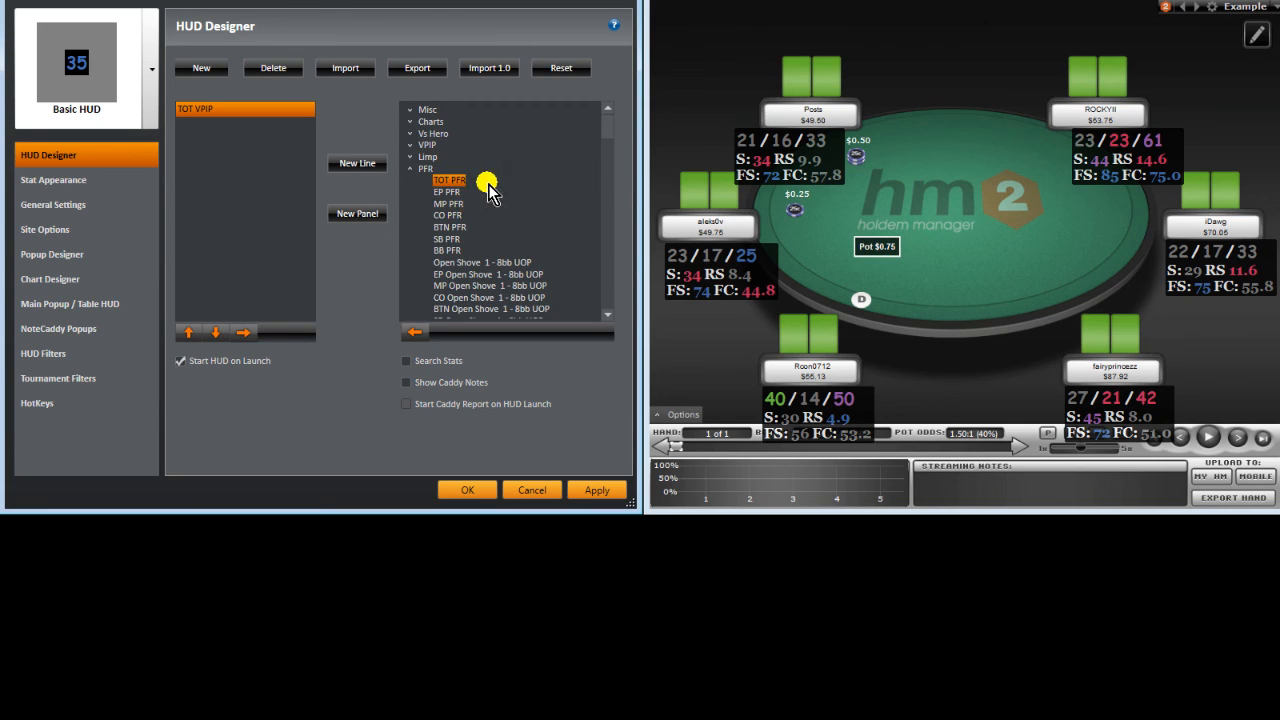
left_click(414, 333)
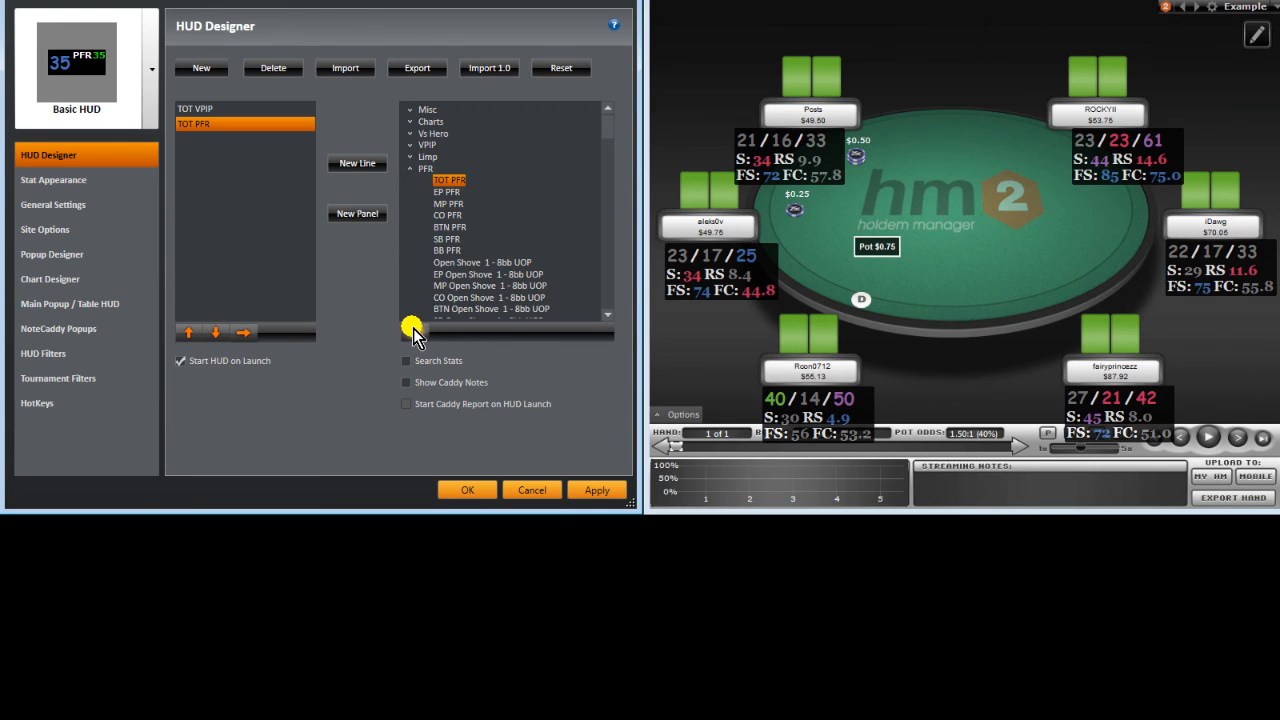
Step: Add Postflop Aggression% to the first line, then start a second HUD line
left_click(414, 169)
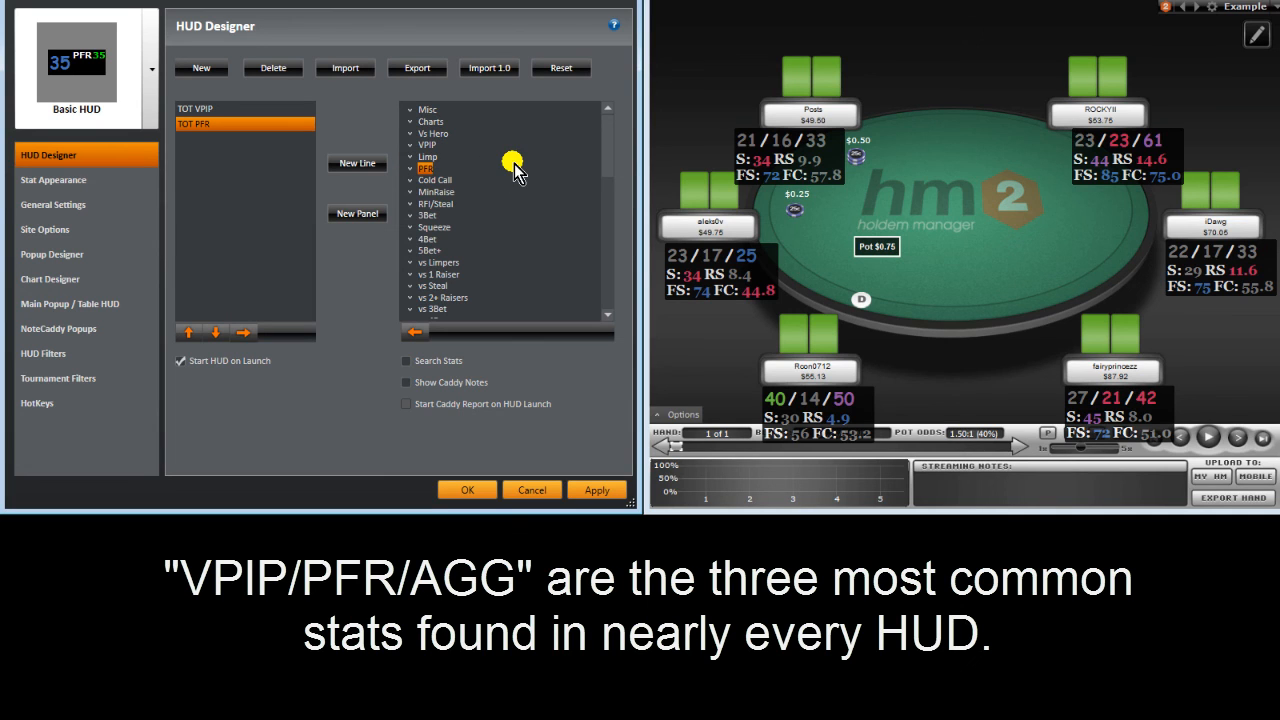
left_click_drag(608, 157, 610, 270)
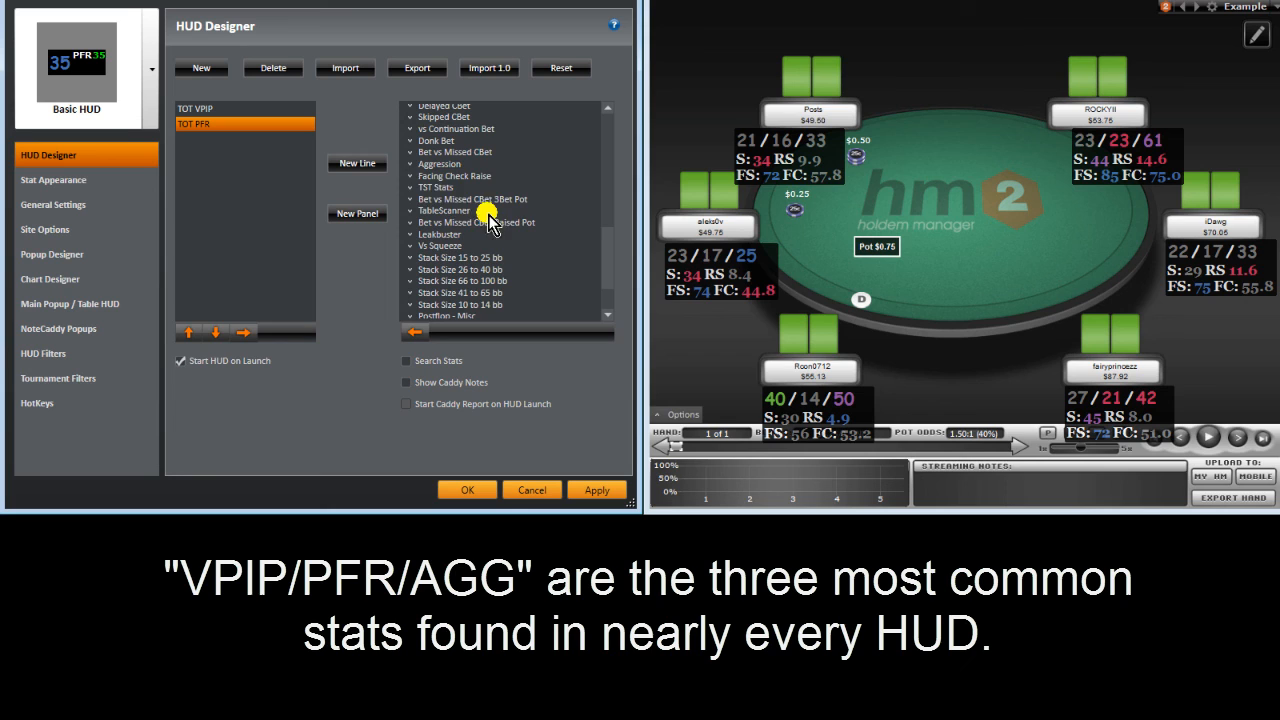
left_click(409, 164)
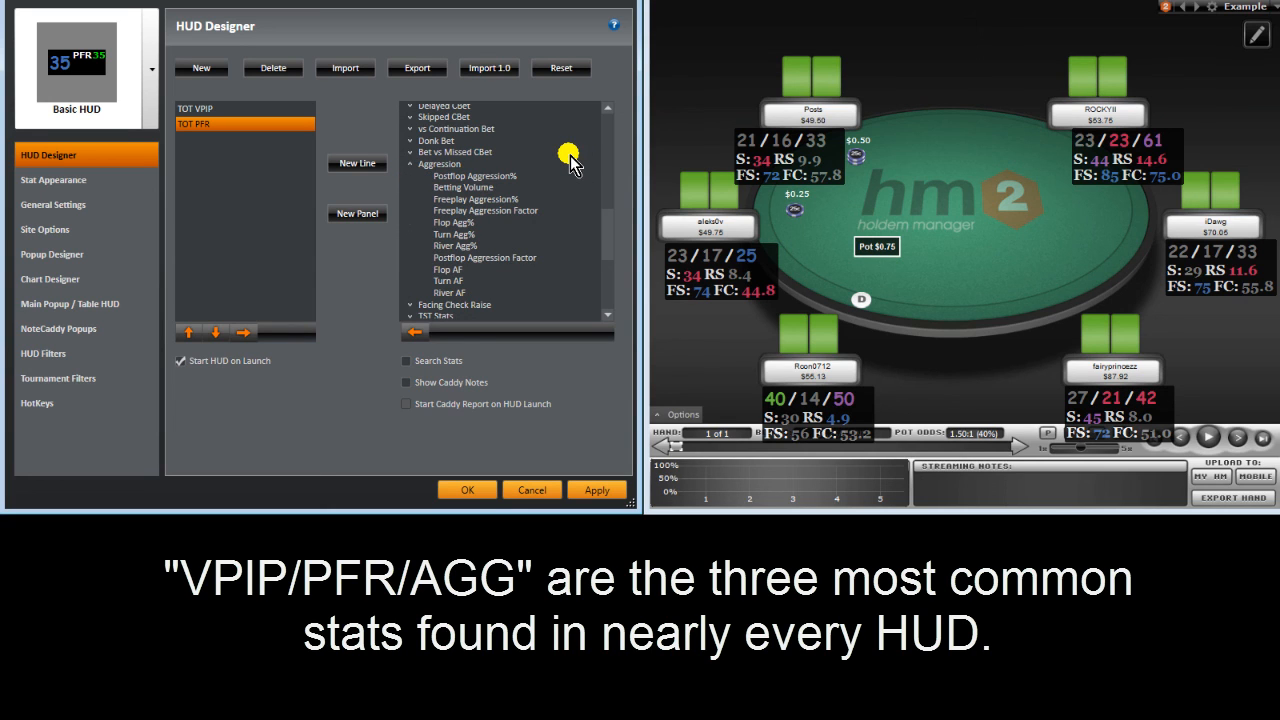
left_click(505, 176)
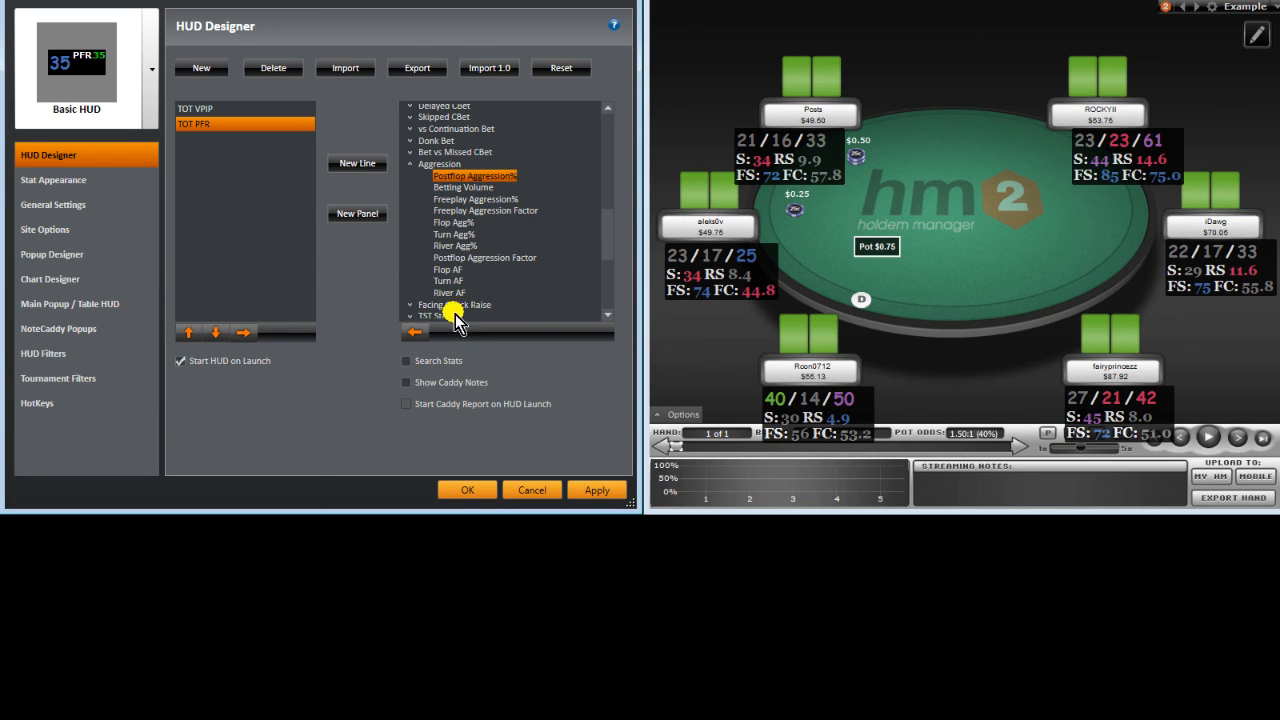
left_click(416, 332)
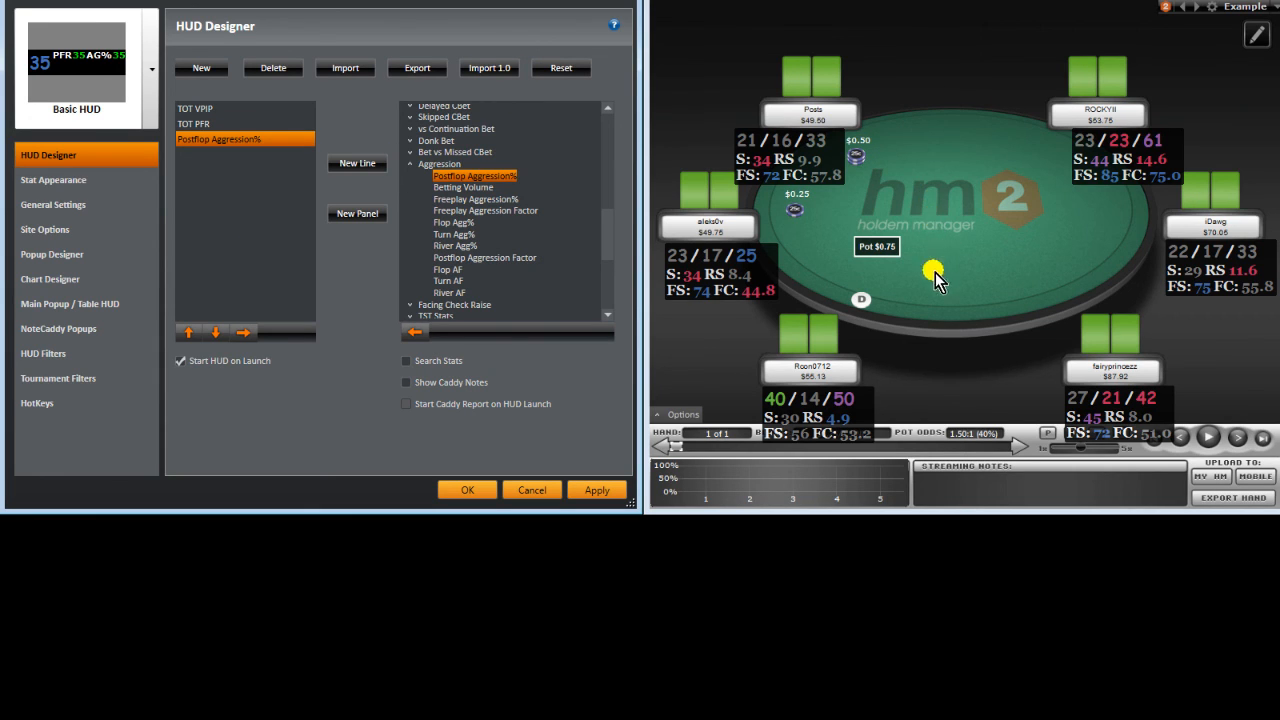
left_click(350, 164)
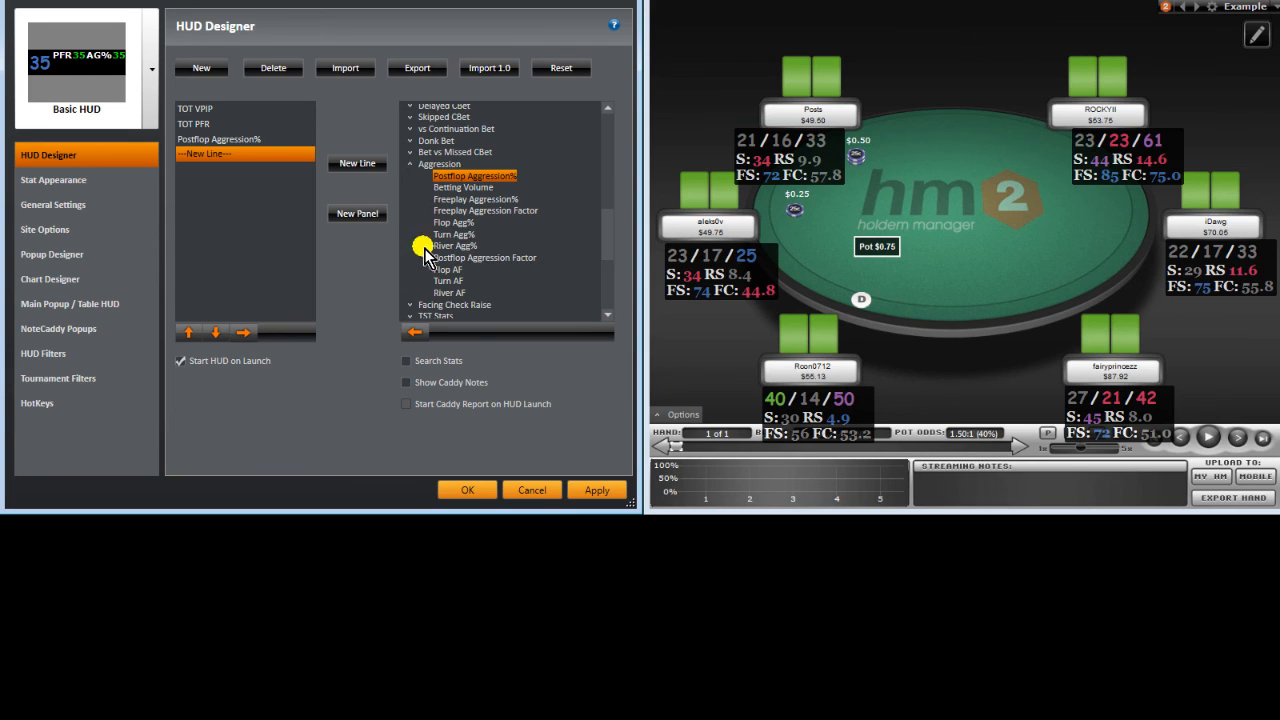
Step: Add TOT Steal from the RFI/Steal category to the HUD's second line
left_click(411, 164)
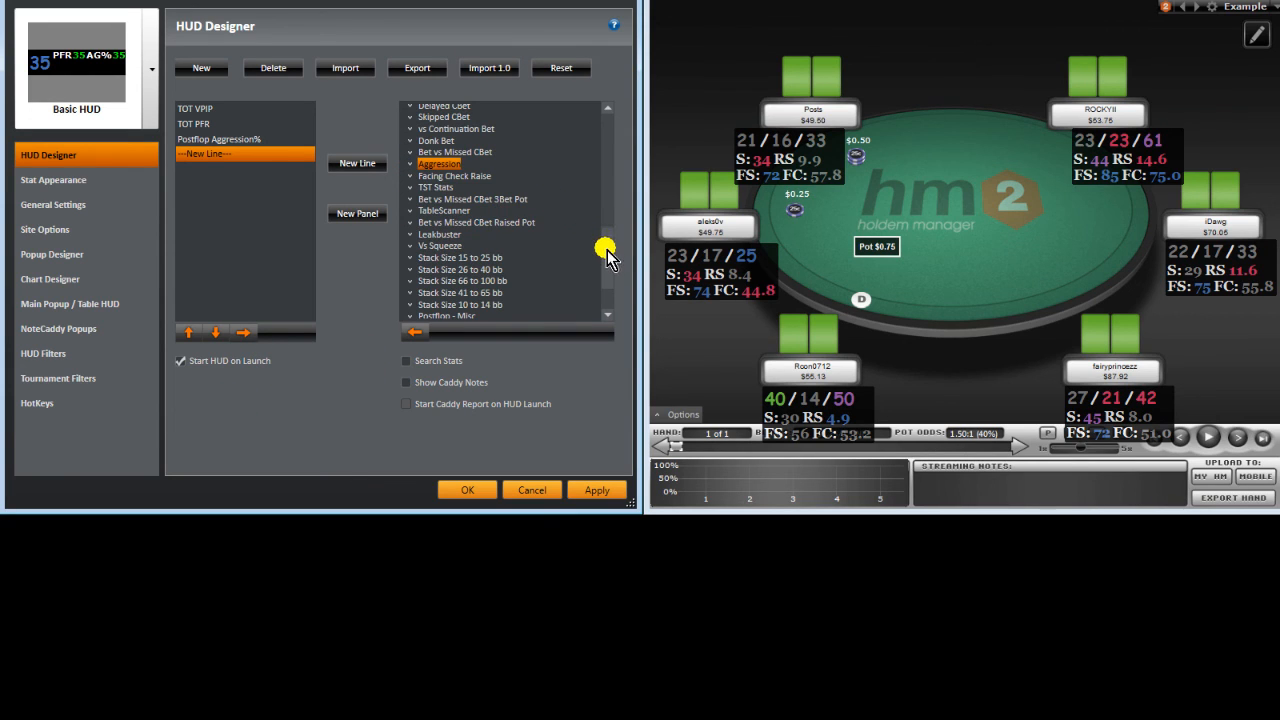
left_click_drag(607, 251, 614, 188)
scroll(615, 172, "up", 2)
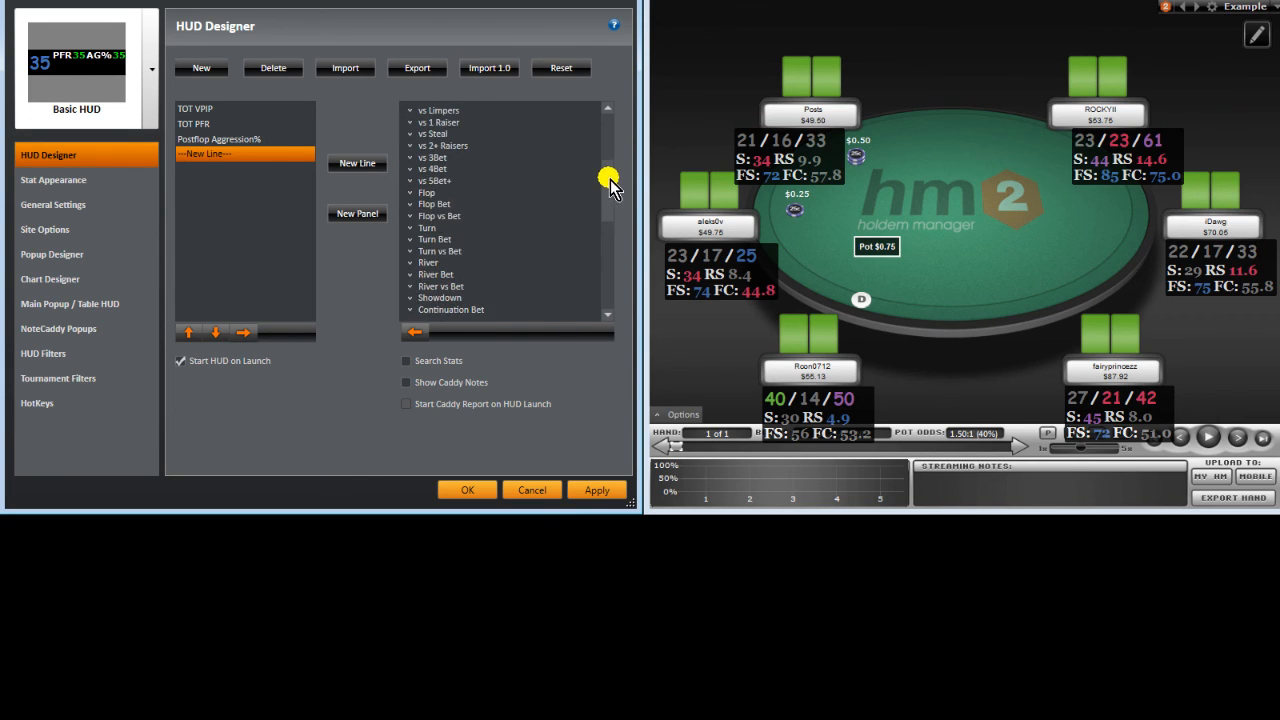
scroll(610, 150, "up", 3)
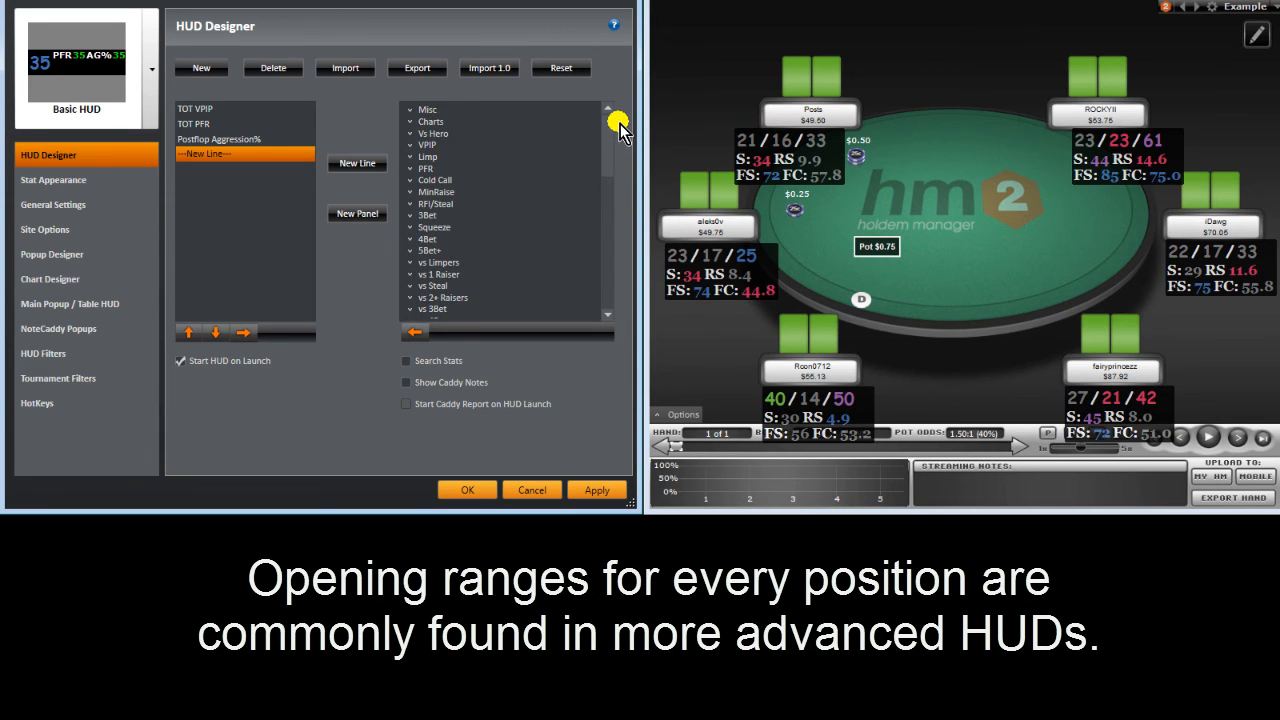
left_click(409, 203)
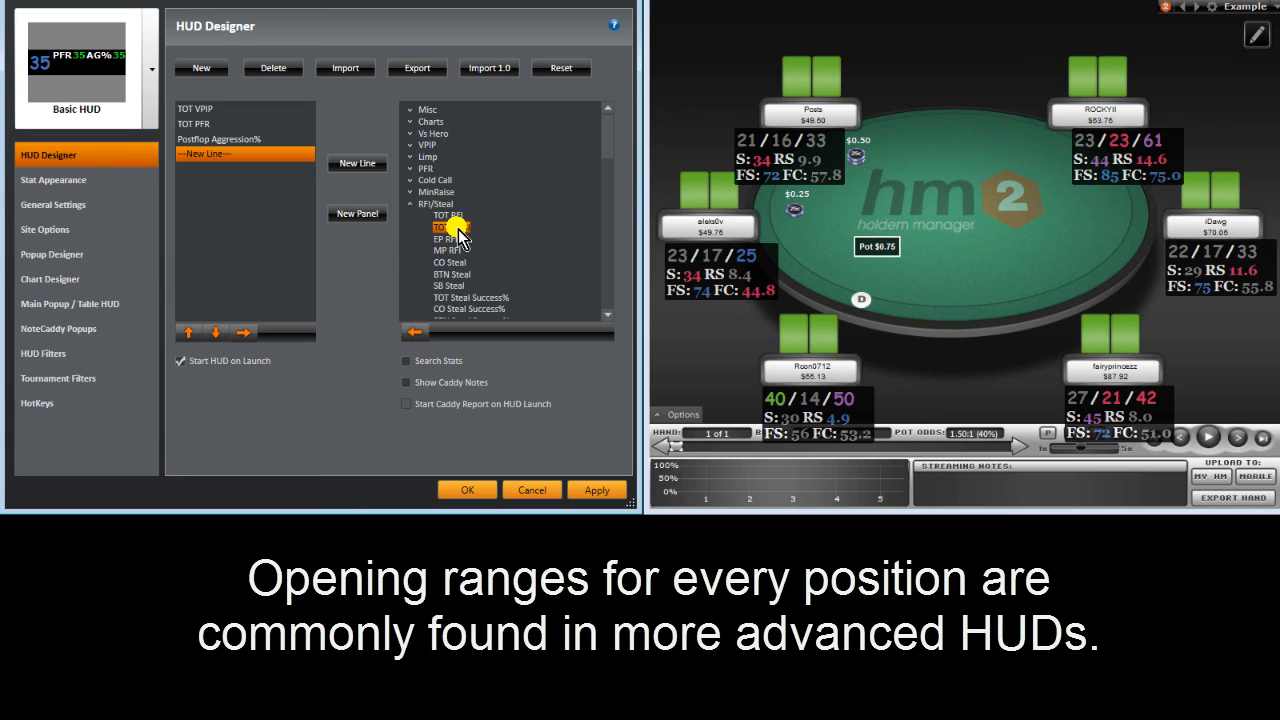
left_click(457, 228)
left_click(414, 334)
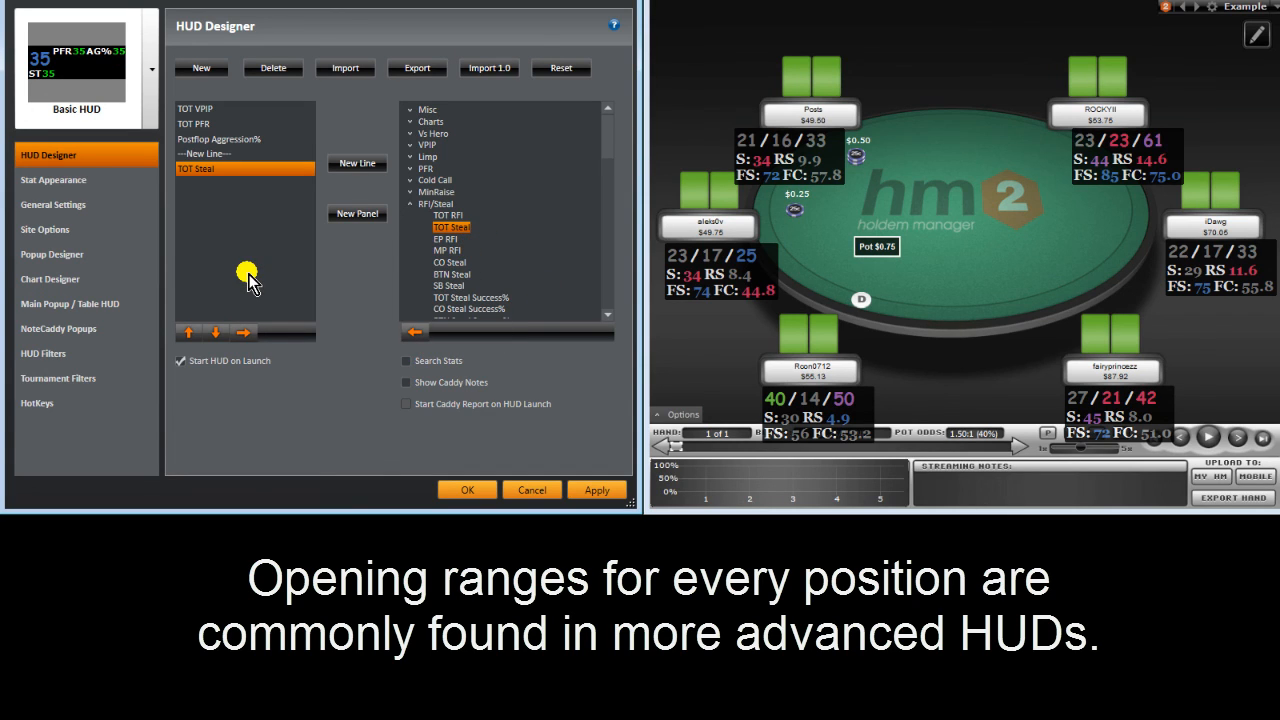
Step: Add TOT ReSteal (3Bet vs Steal) from the vs Steal category to the second line
left_click(412, 205)
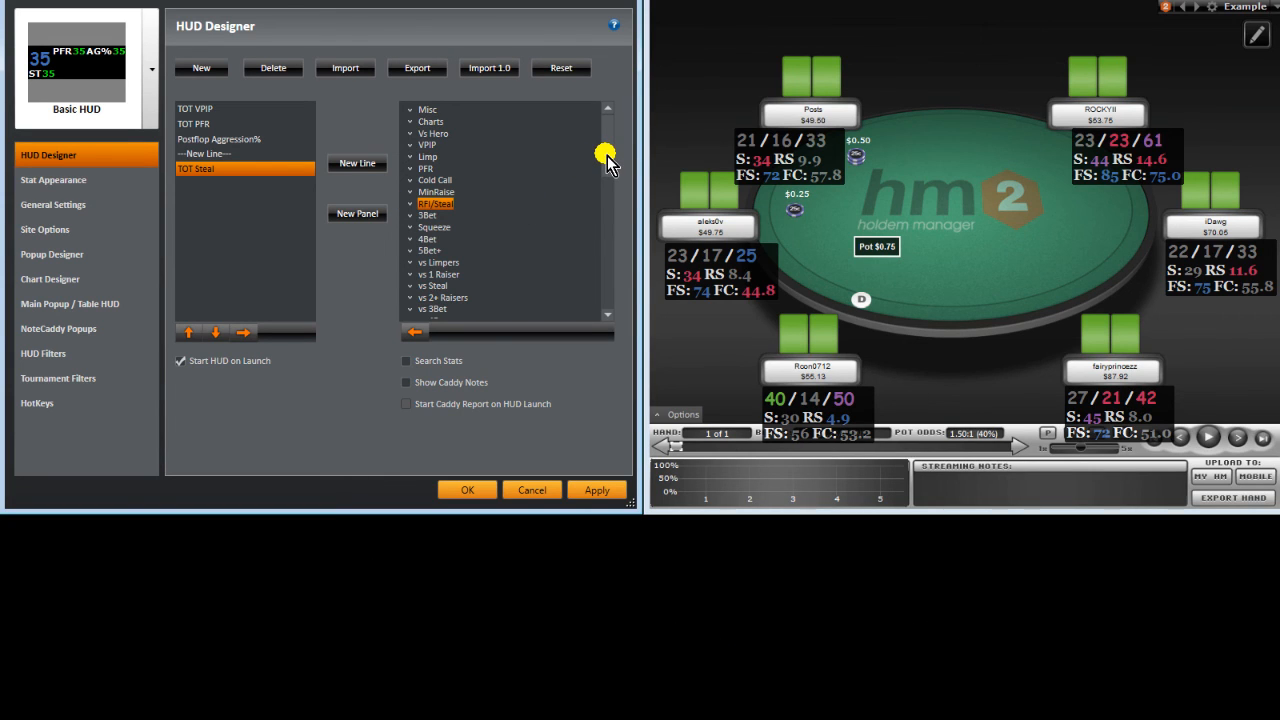
left_click_drag(607, 153, 608, 180)
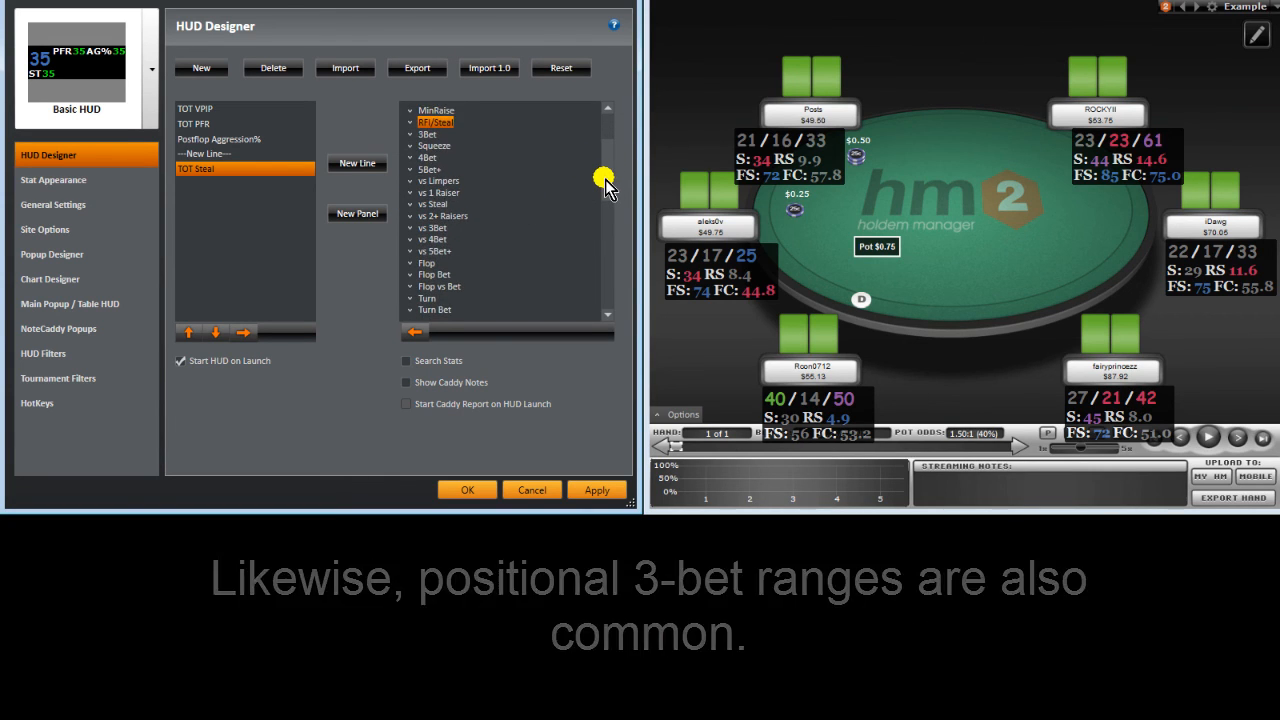
left_click(410, 204)
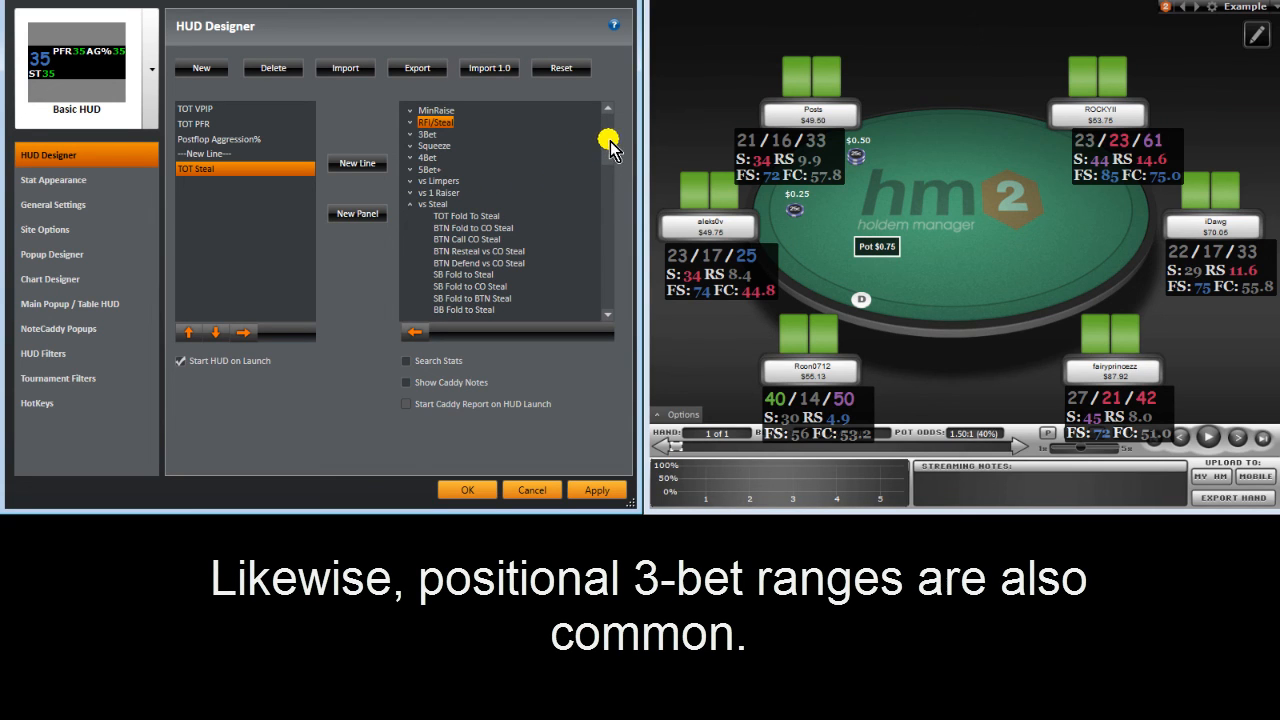
left_click_drag(612, 142, 608, 189)
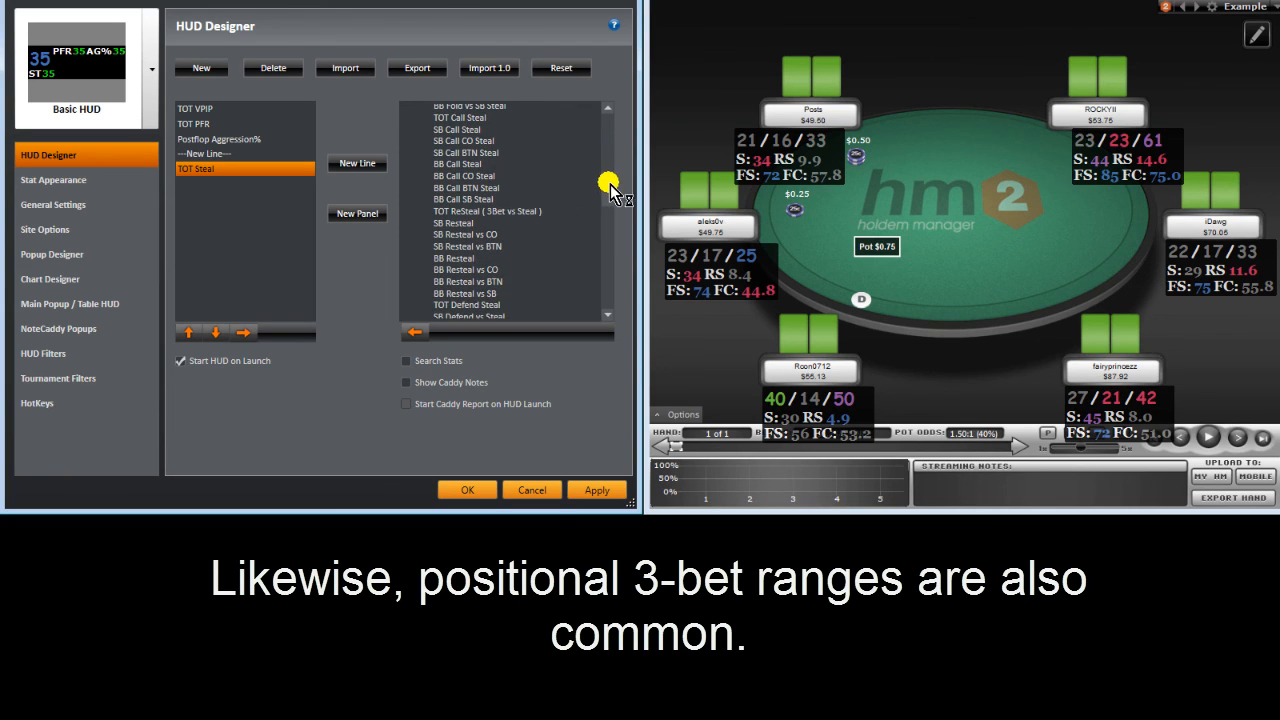
left_click(514, 210)
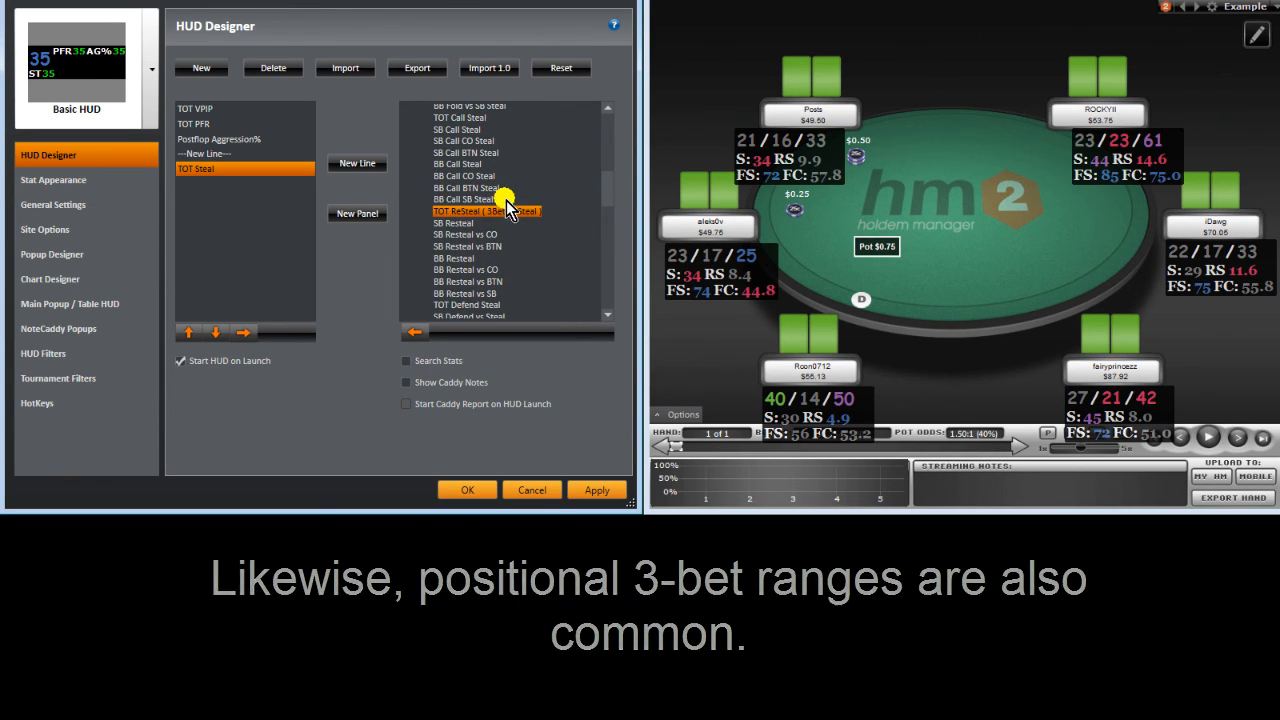
left_click(420, 335)
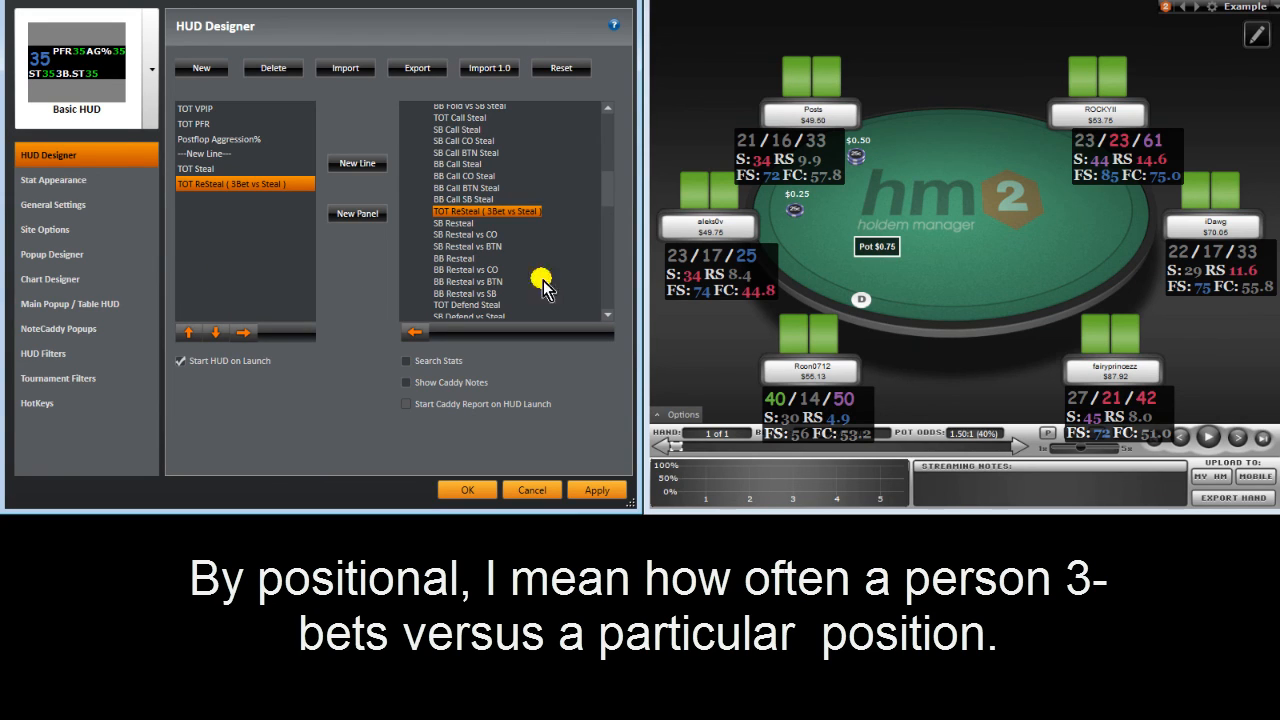
Step: Start a third HUD line holding TOT Fold To Steal
left_click(355, 163)
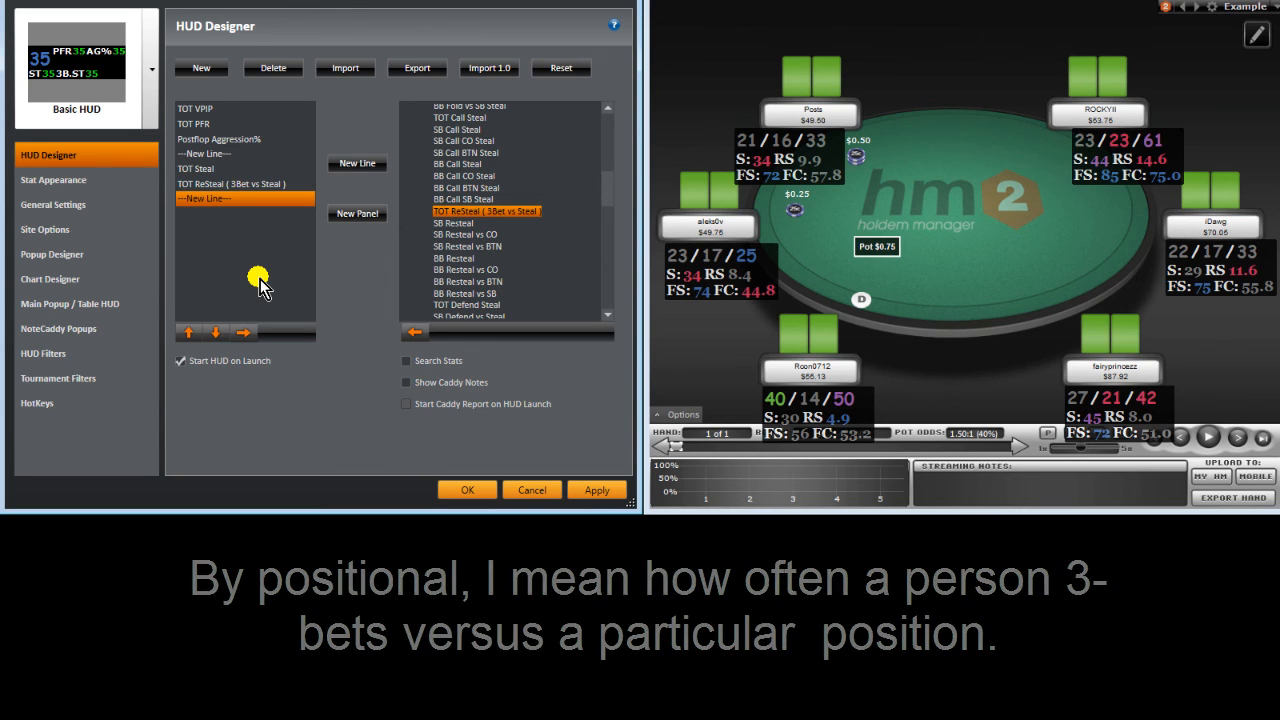
scroll(613, 187, "up", 5)
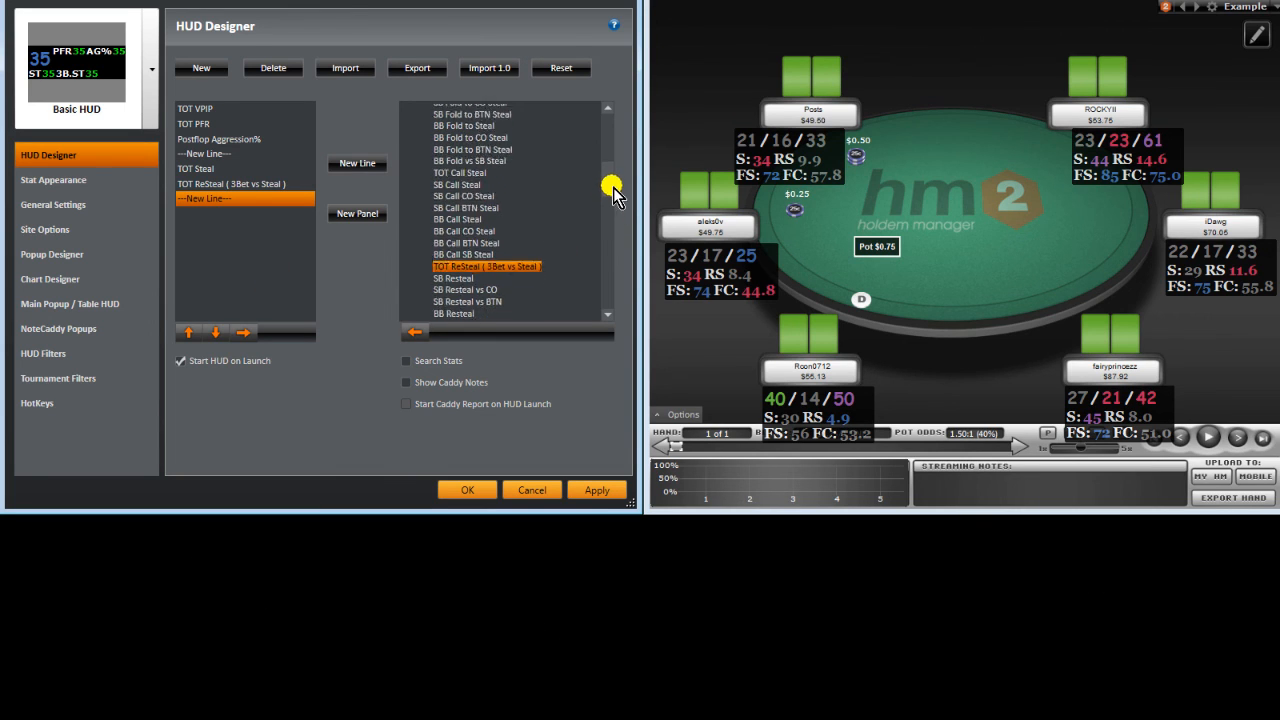
left_click(485, 133)
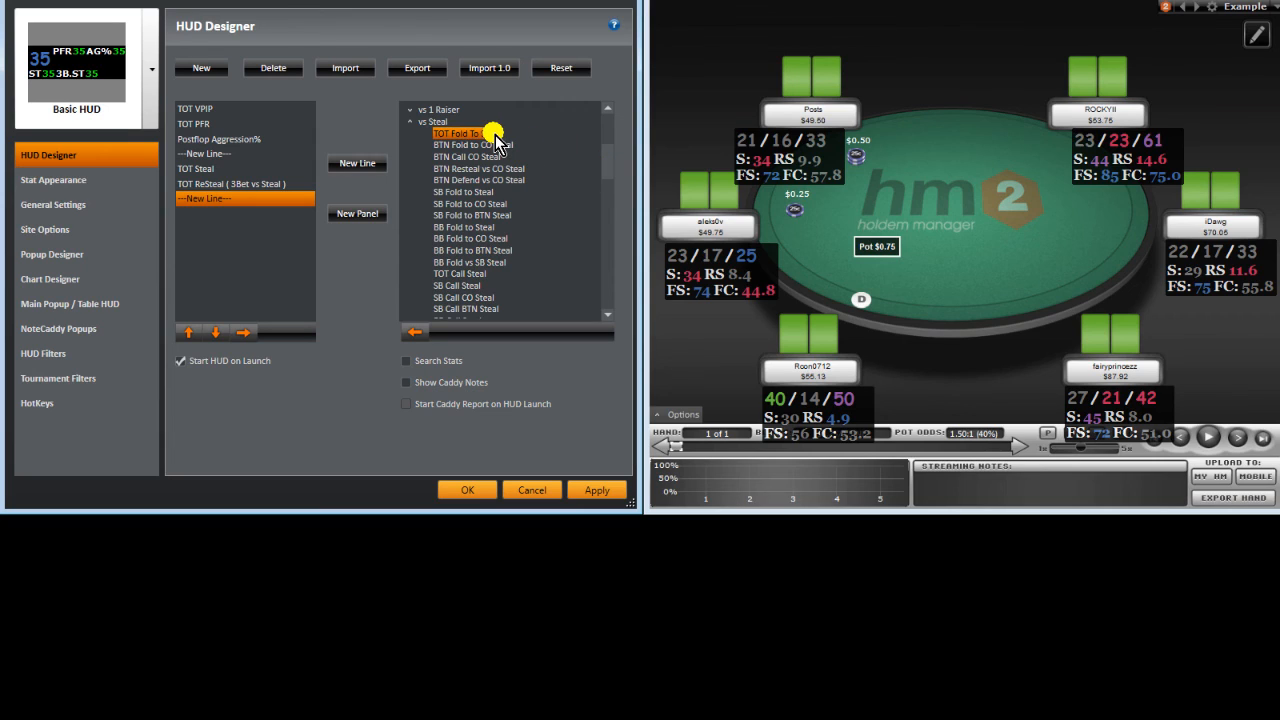
left_click(414, 330)
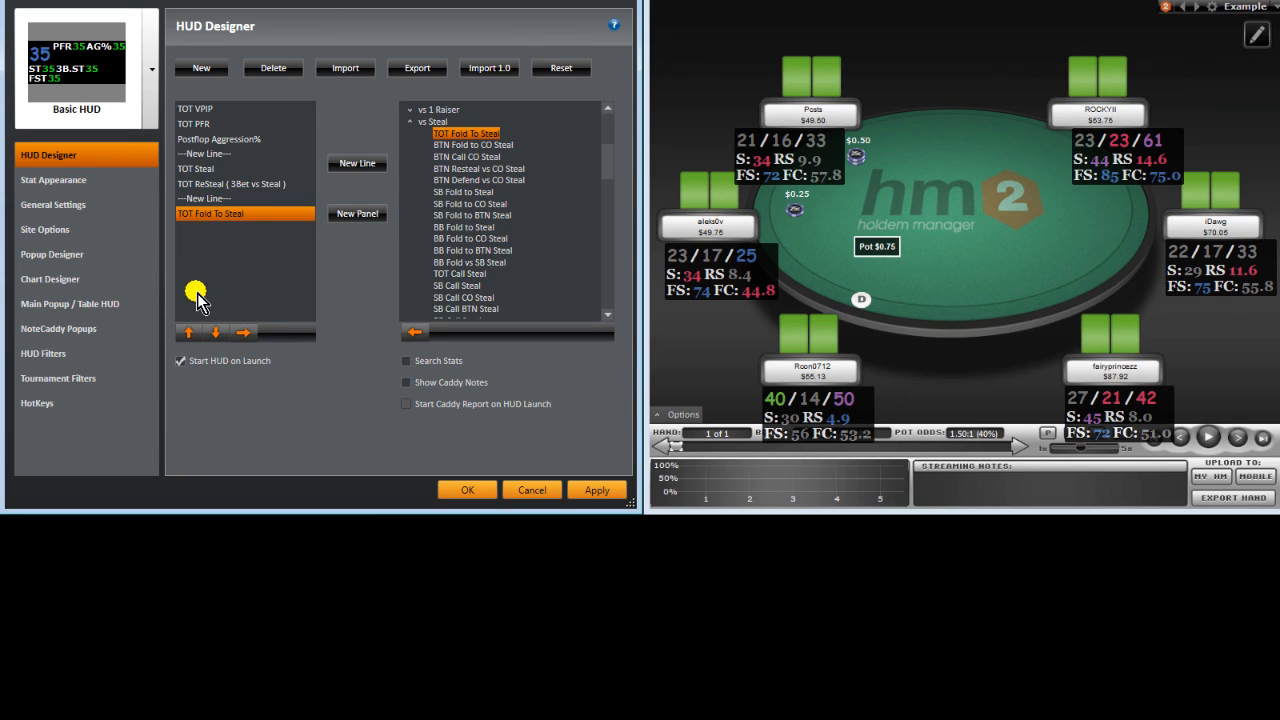
Step: Add Flop Fold to CB from vs Continuation Bet to the third line
left_click(409, 121)
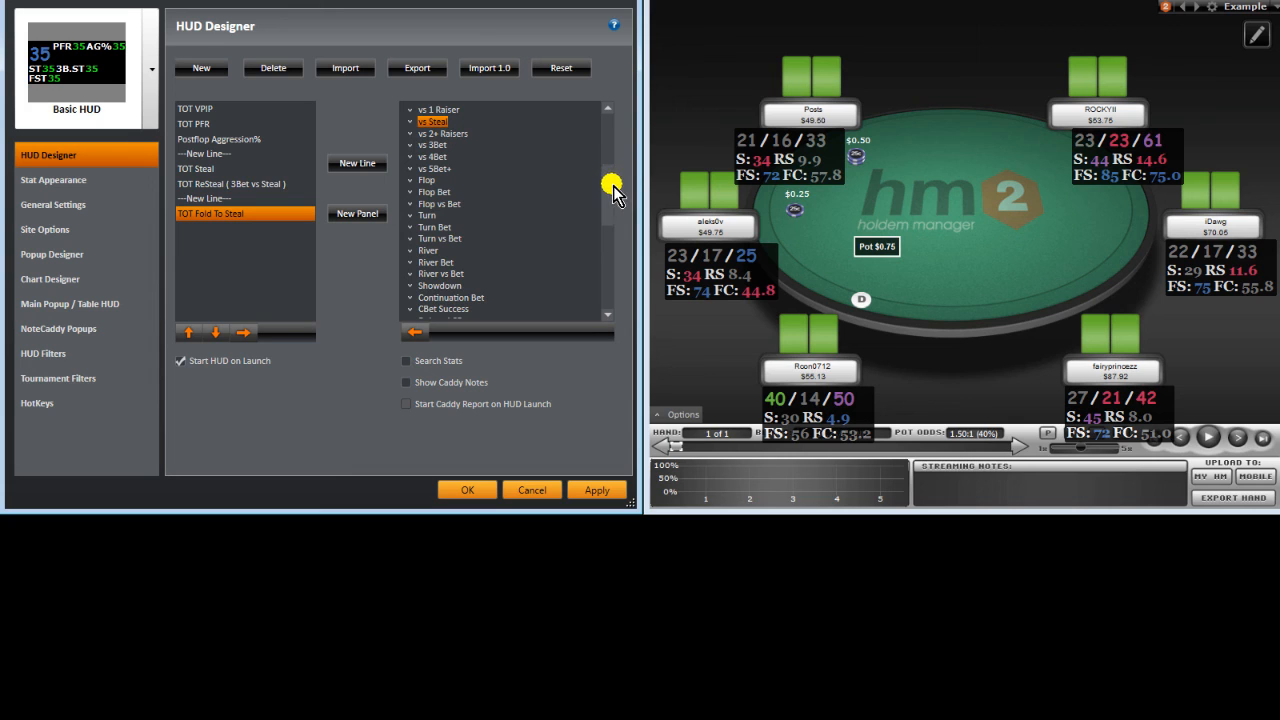
left_click_drag(612, 186, 596, 232)
scroll(596, 232, "down", 1)
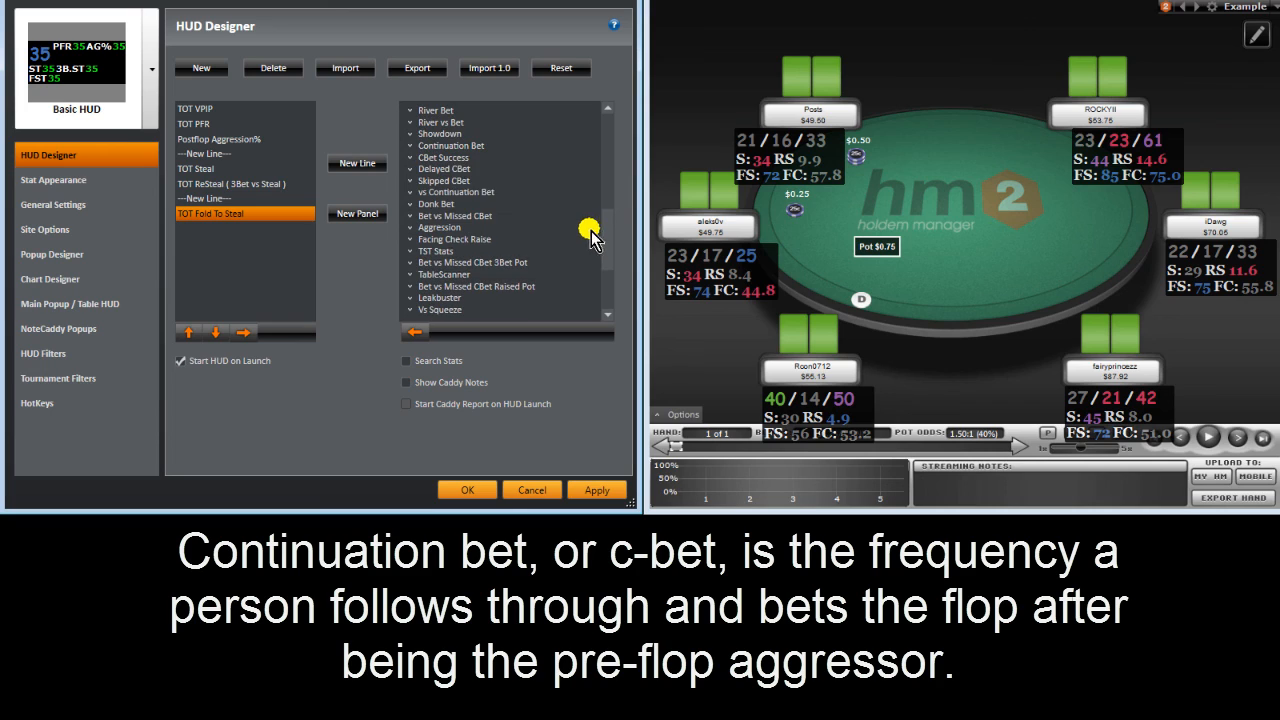
left_click(442, 192)
left_click(409, 192)
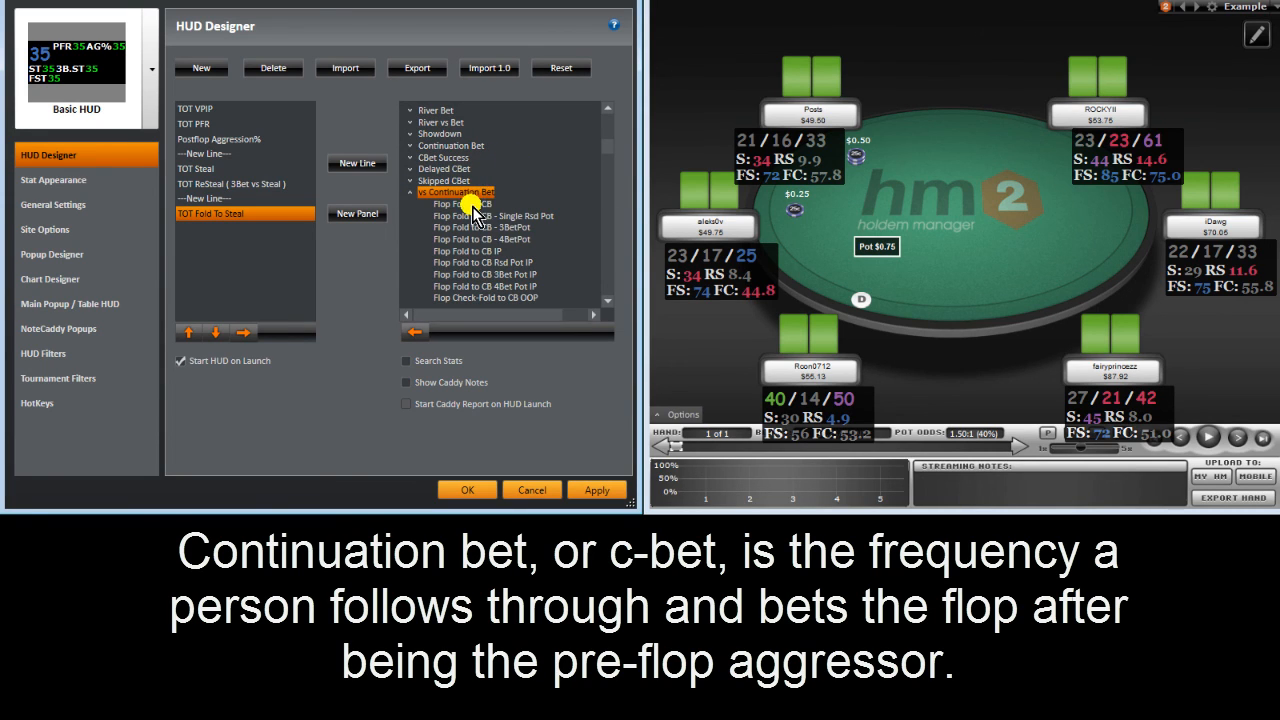
left_click(455, 204)
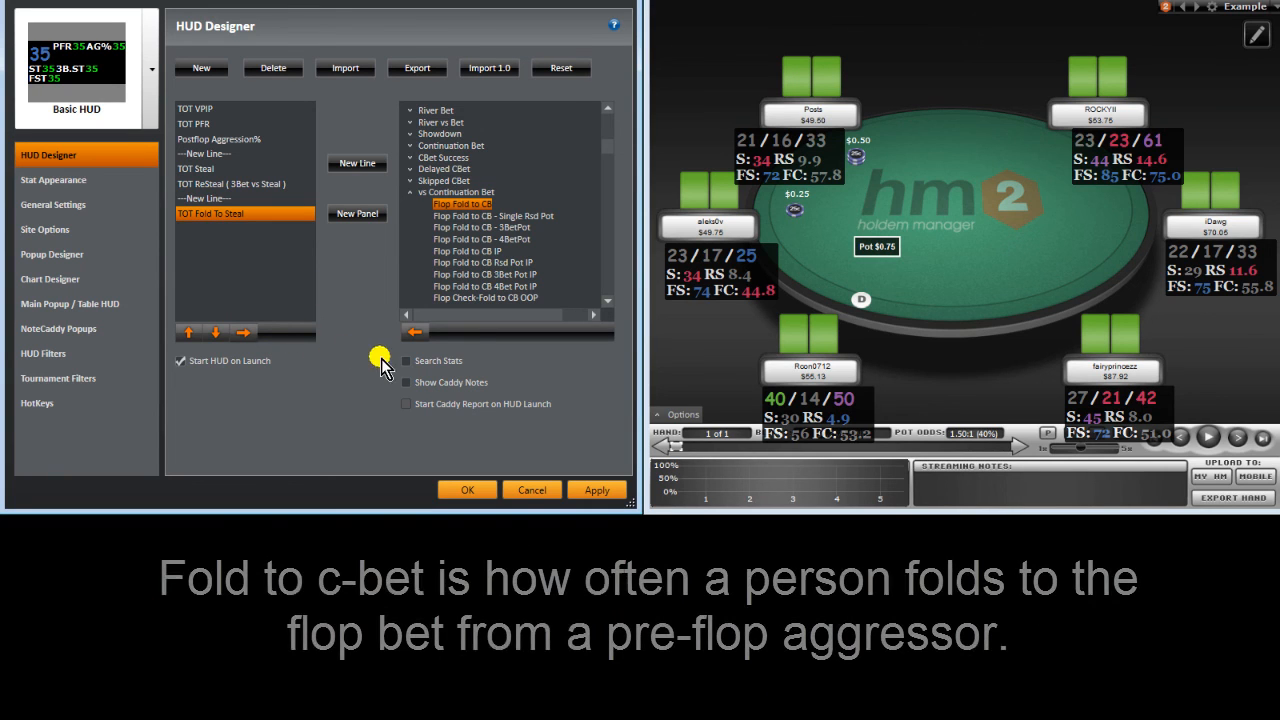
left_click(417, 336)
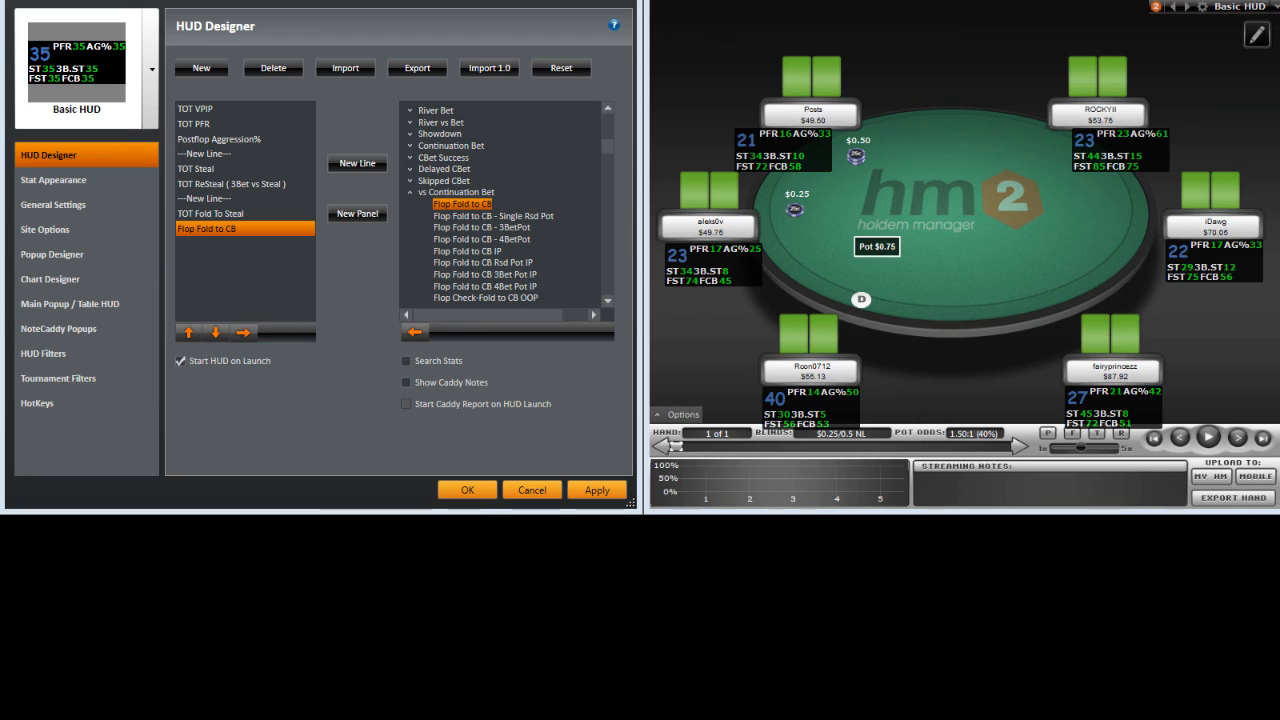
left_click(207, 110)
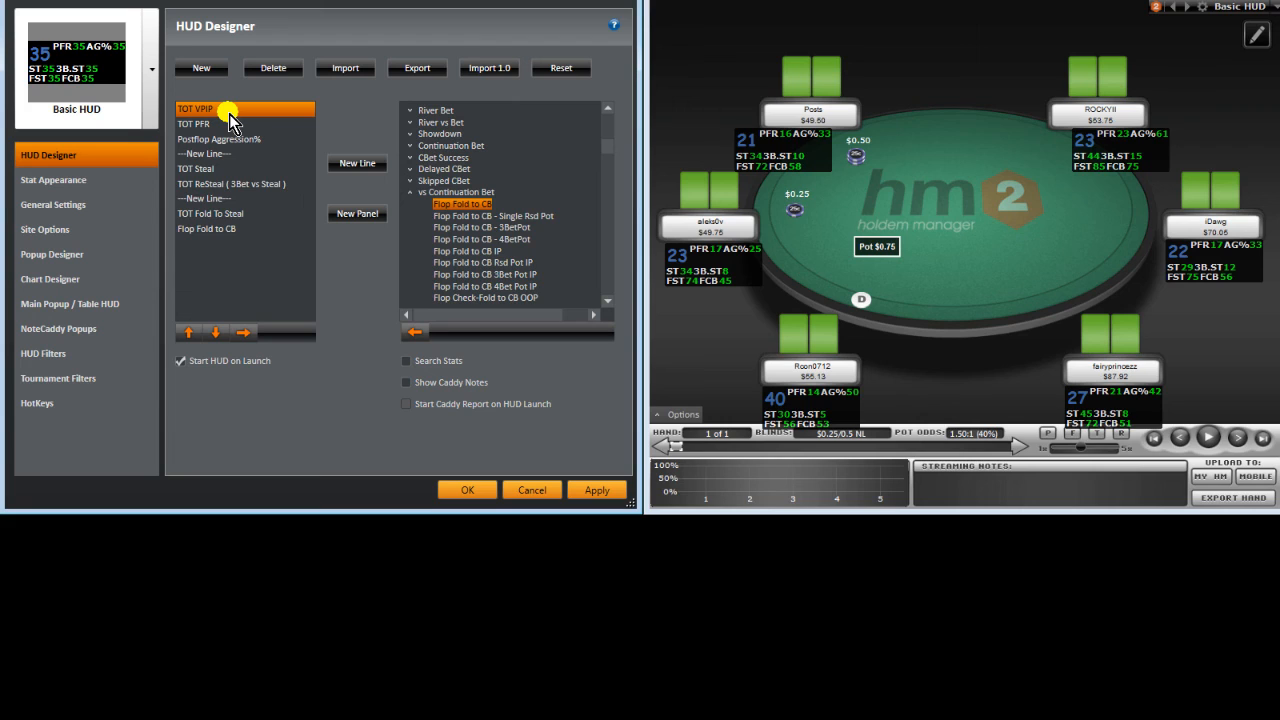
Step: Enable TOT VPIP colour ranges with breakpoints at 15, 35 and 50
left_click(409, 192)
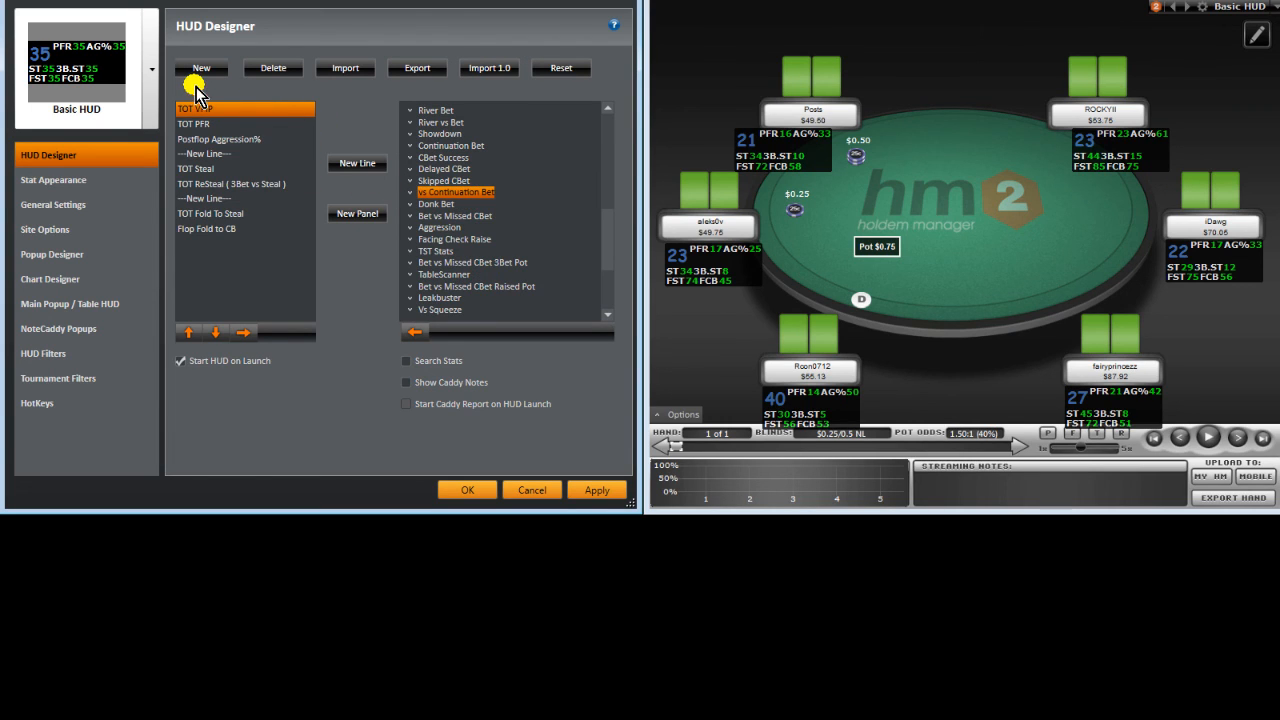
left_click(87, 183)
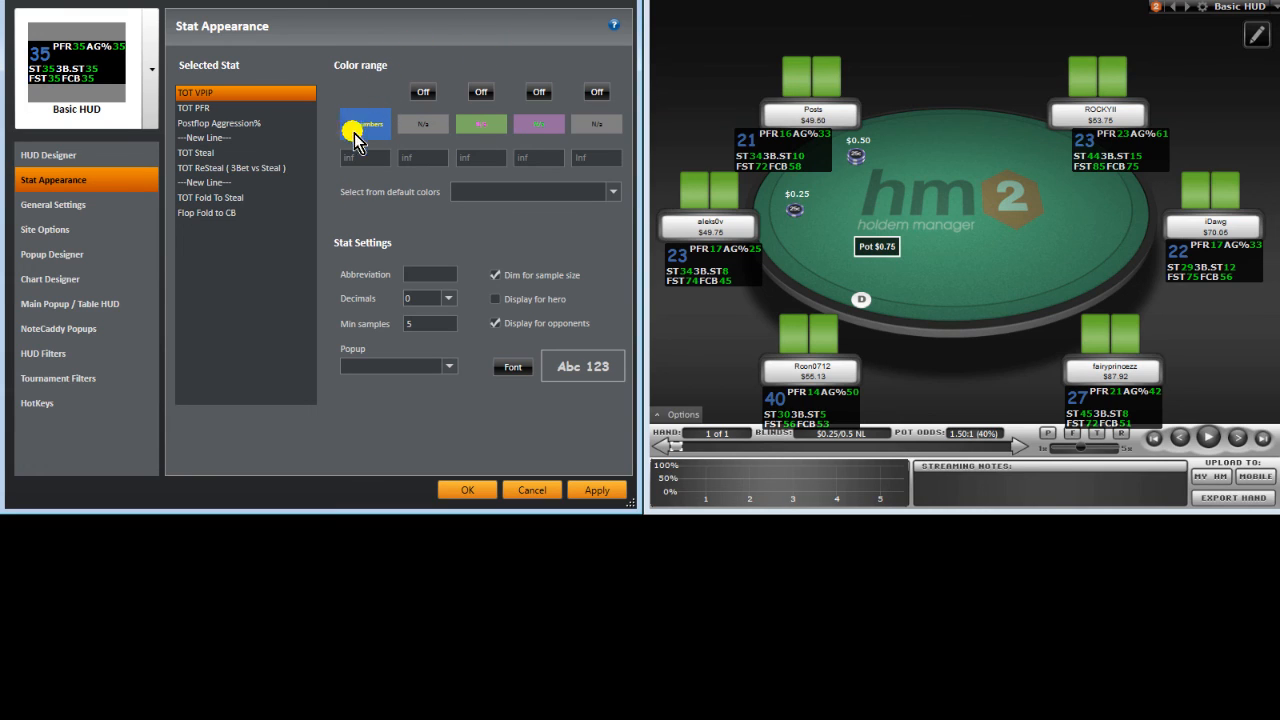
left_click(531, 95)
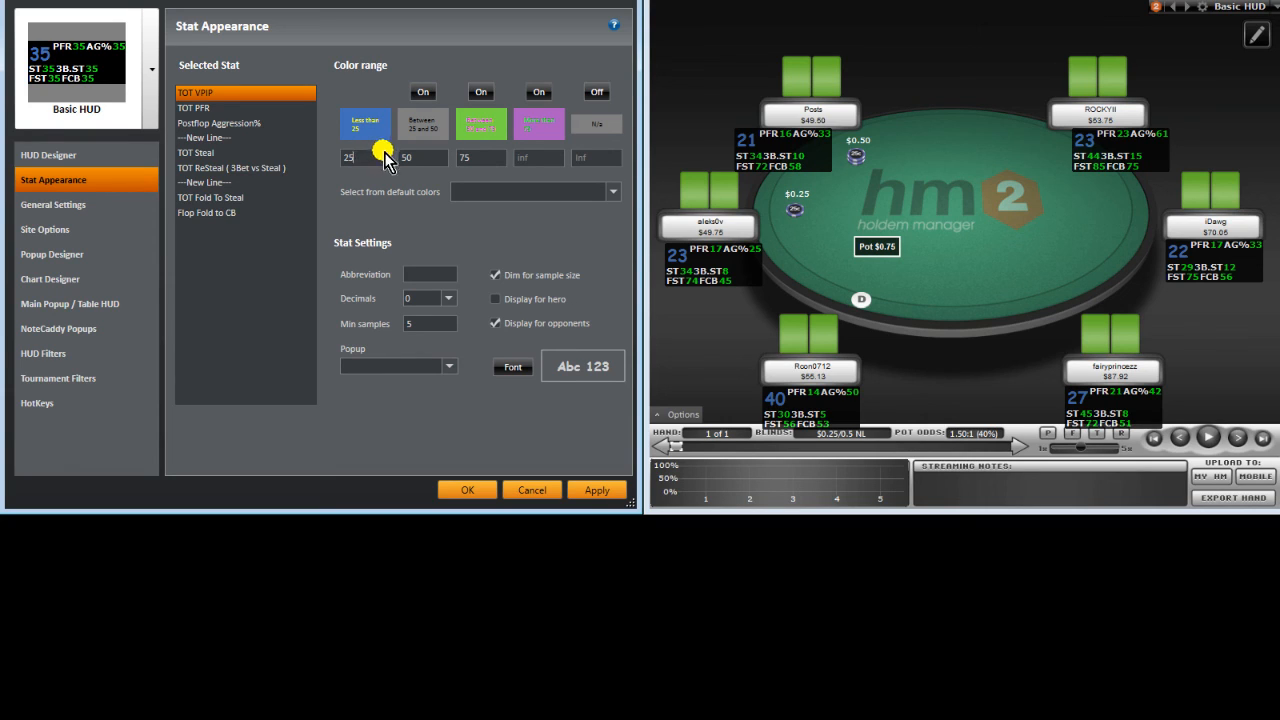
left_click_drag(376, 159, 240, 127)
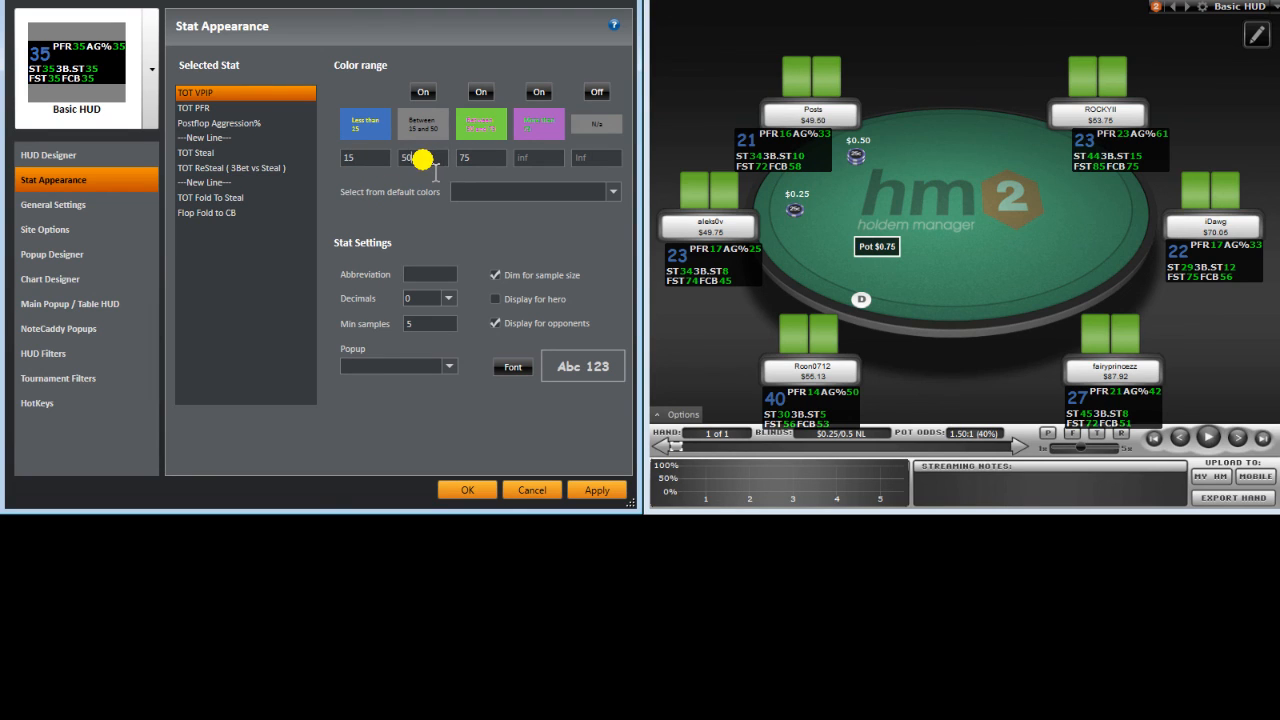
left_click_drag(422, 159, 367, 157)
type("35")
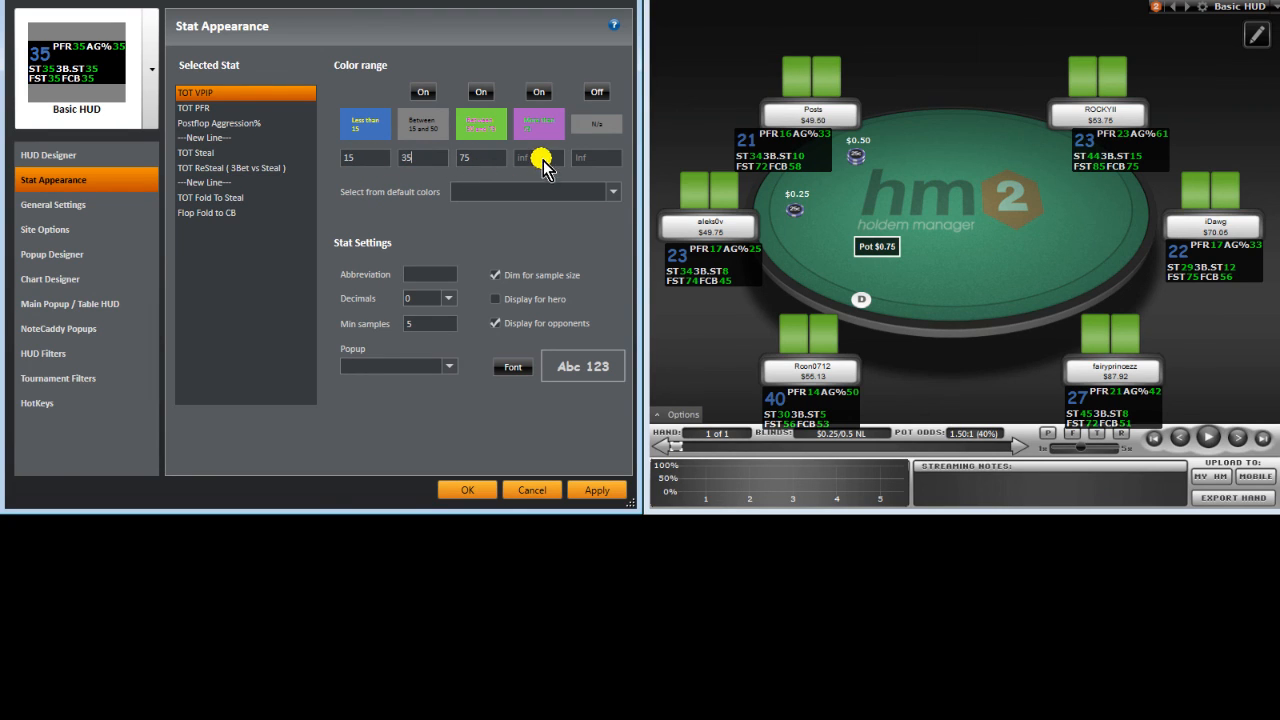
double_click(491, 161)
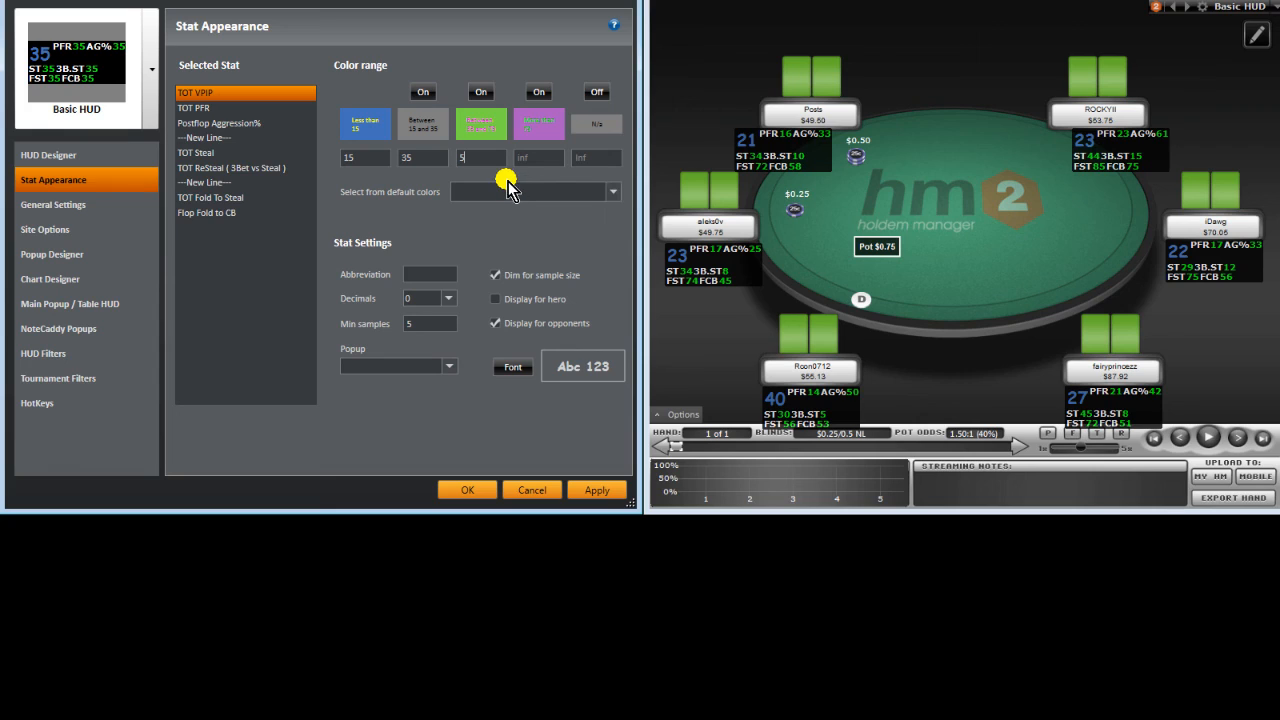
type("5p0")
key("BackSpace")
key("BackSpace")
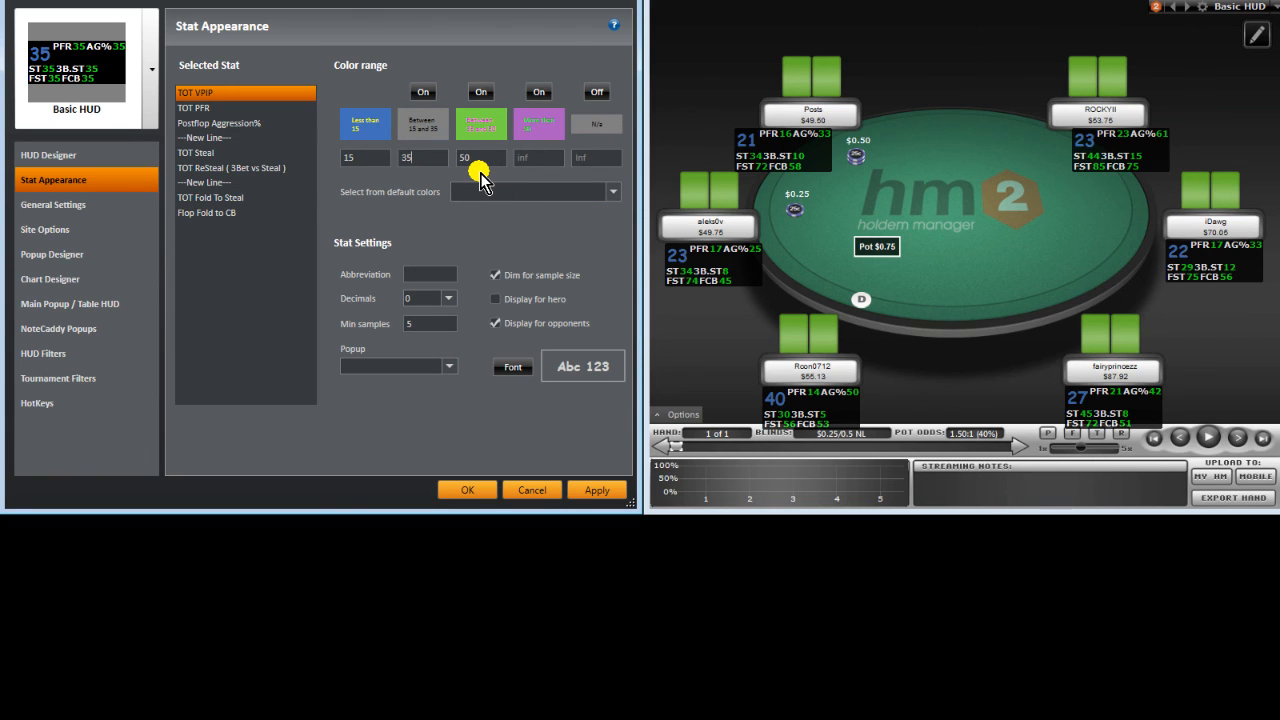
Step: Keep TOT VPIP's minimum samples at 5 and bring up its Font dialog
left_click(426, 275)
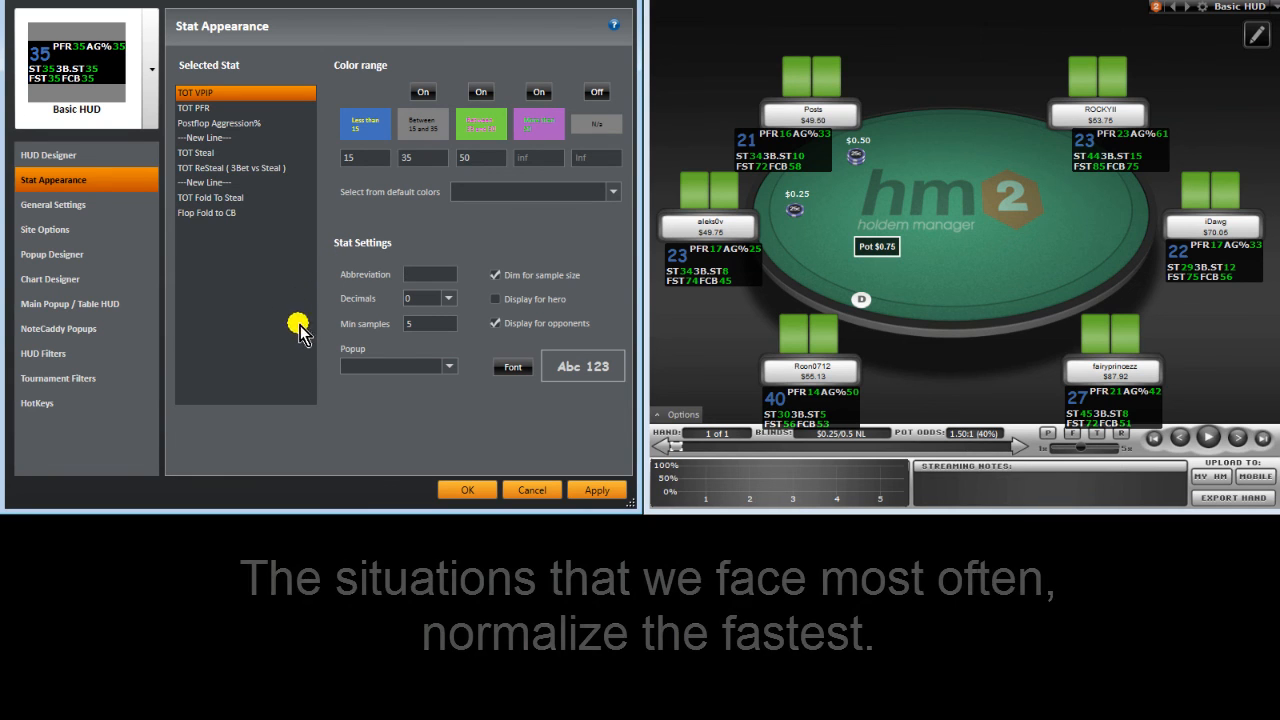
left_click_drag(441, 326, 400, 329)
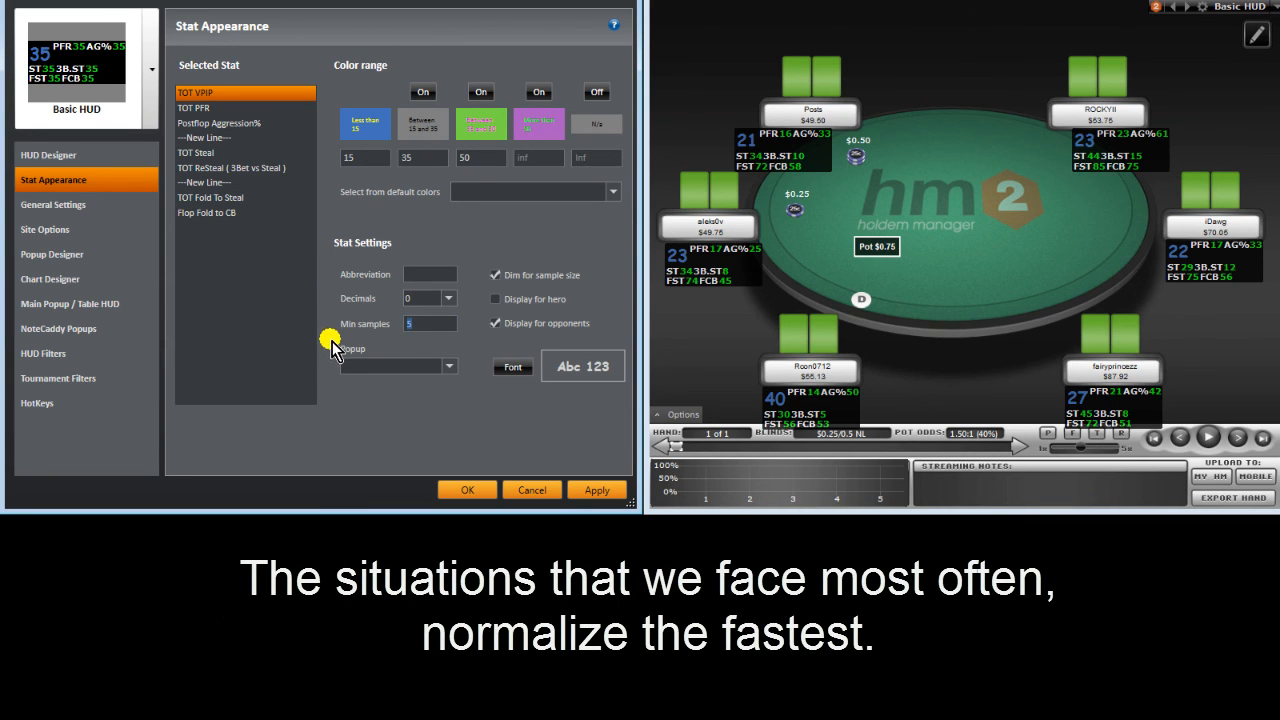
left_click(436, 274)
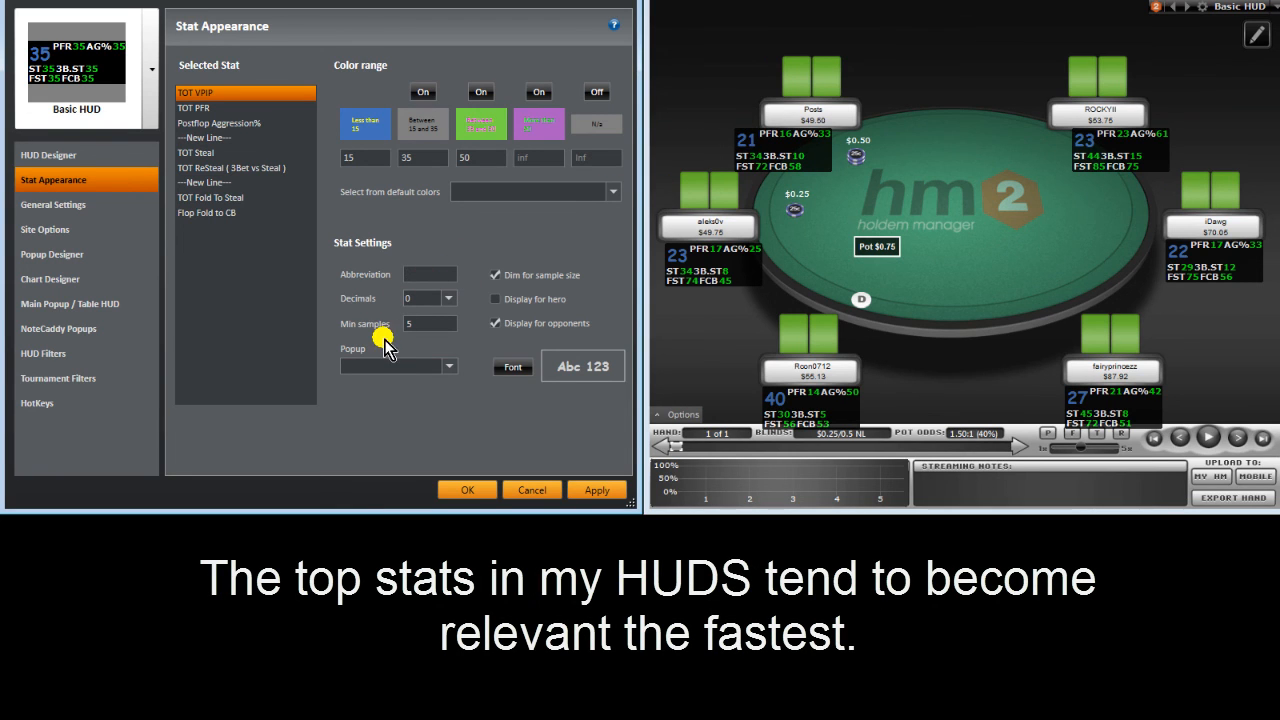
left_click(509, 374)
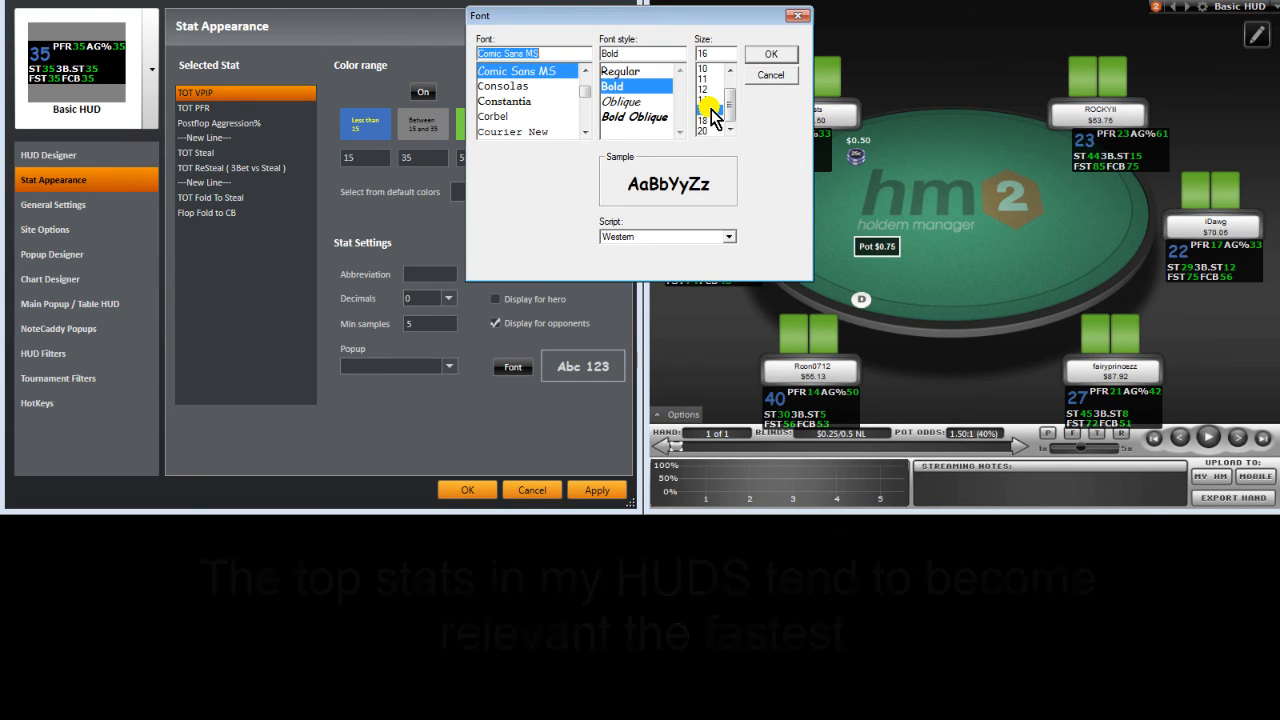
Step: Close the TOT VPIP Font dialog, reopen it once, and close it again
left_click(768, 75)
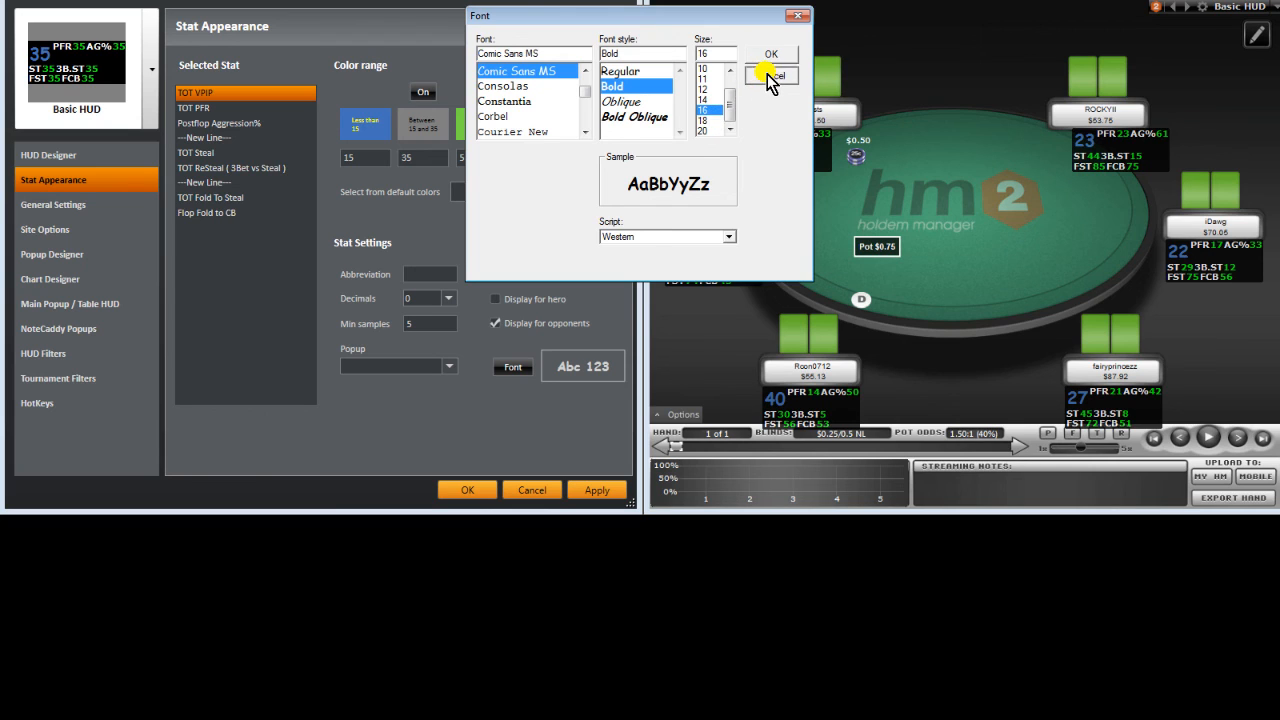
left_click(510, 366)
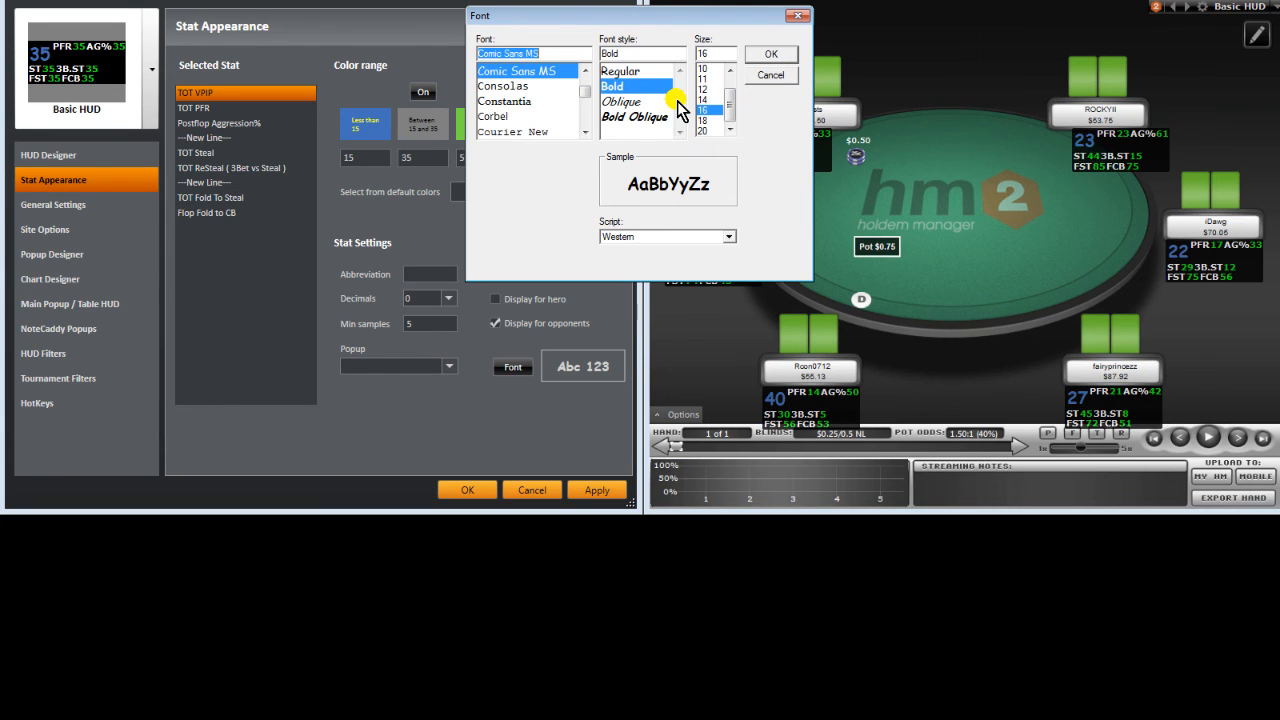
left_click(766, 76)
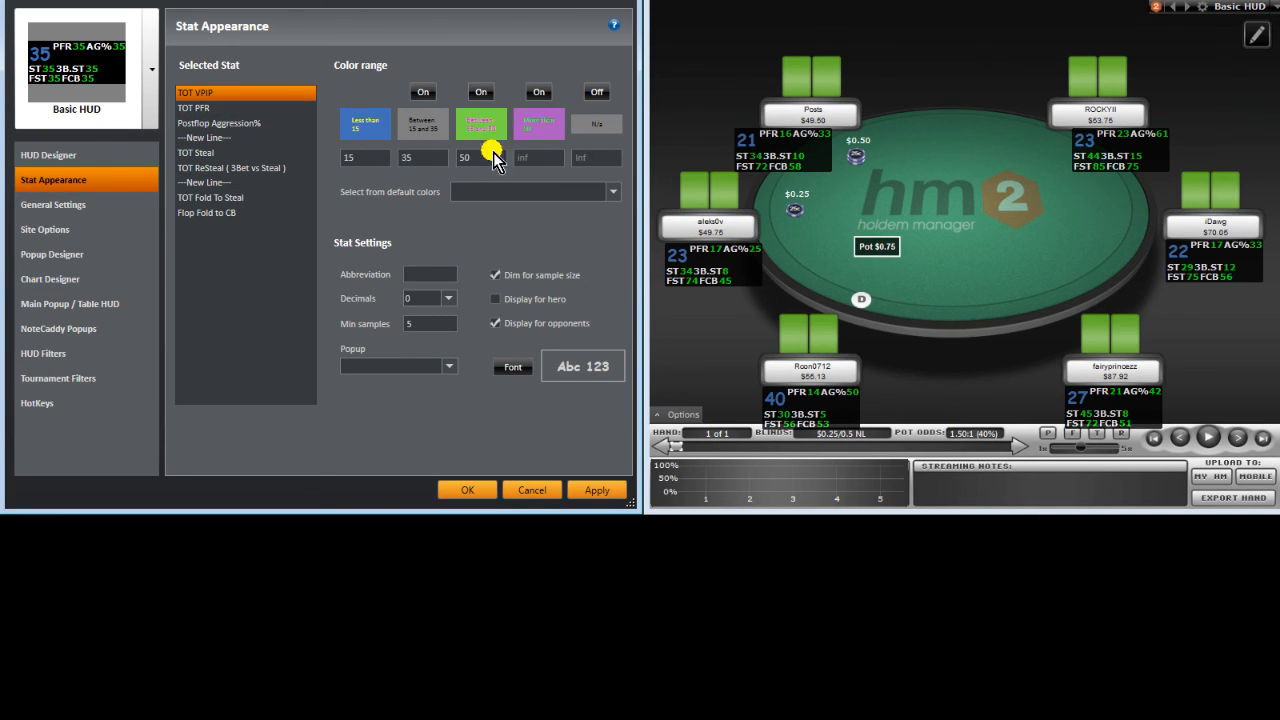
Step: Set TOT PFR's font to Comic Sans MS Bold size 16 and apply it to the table HUD
left_click(245, 108)
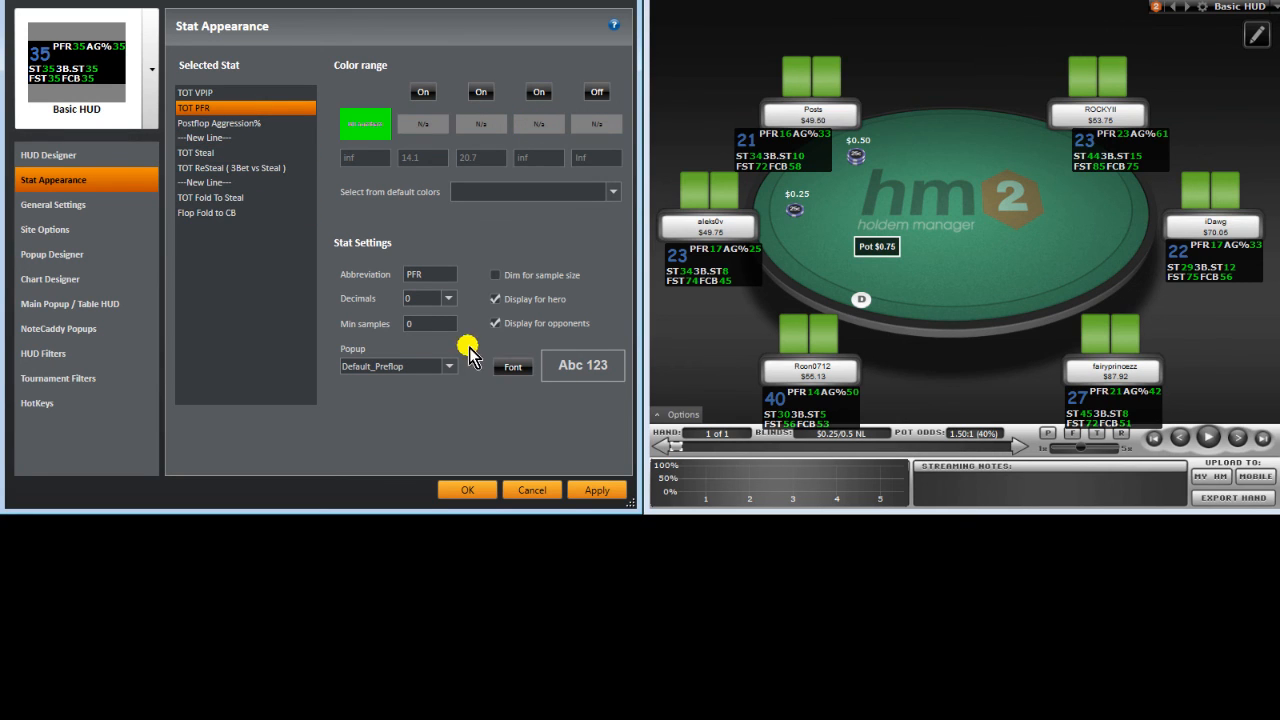
left_click(495, 299)
left_click(511, 367)
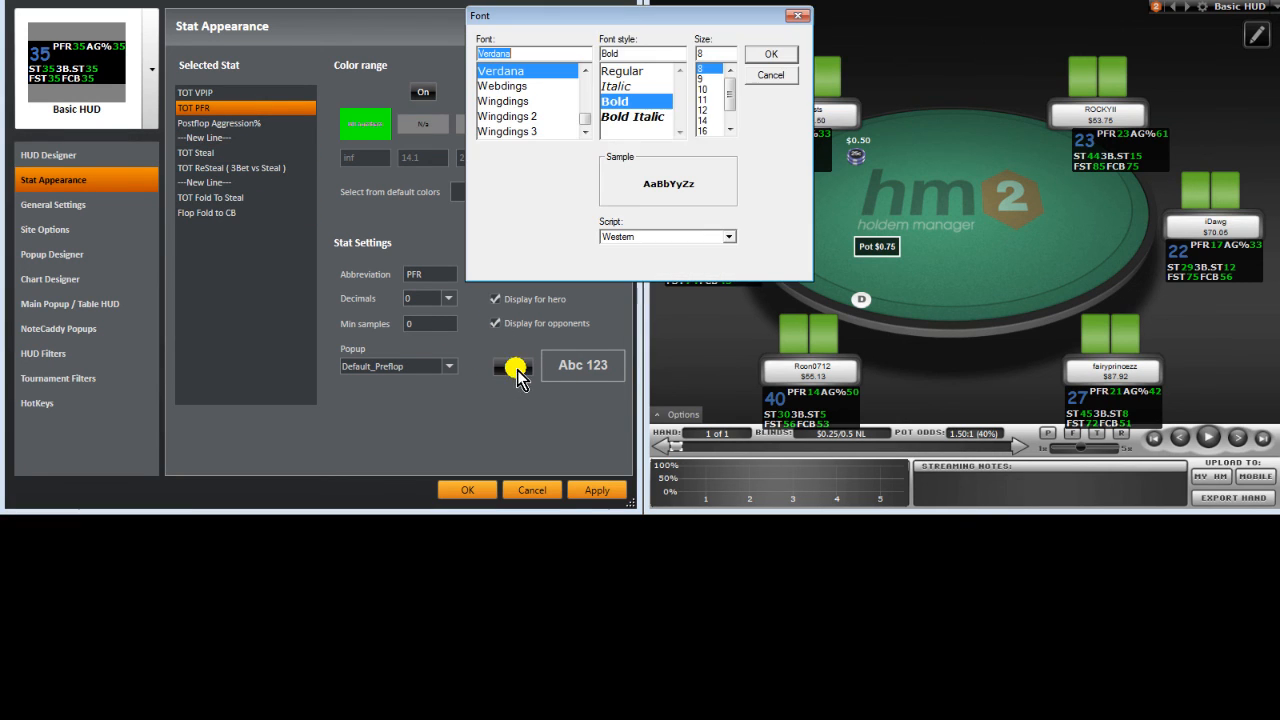
left_click(714, 130)
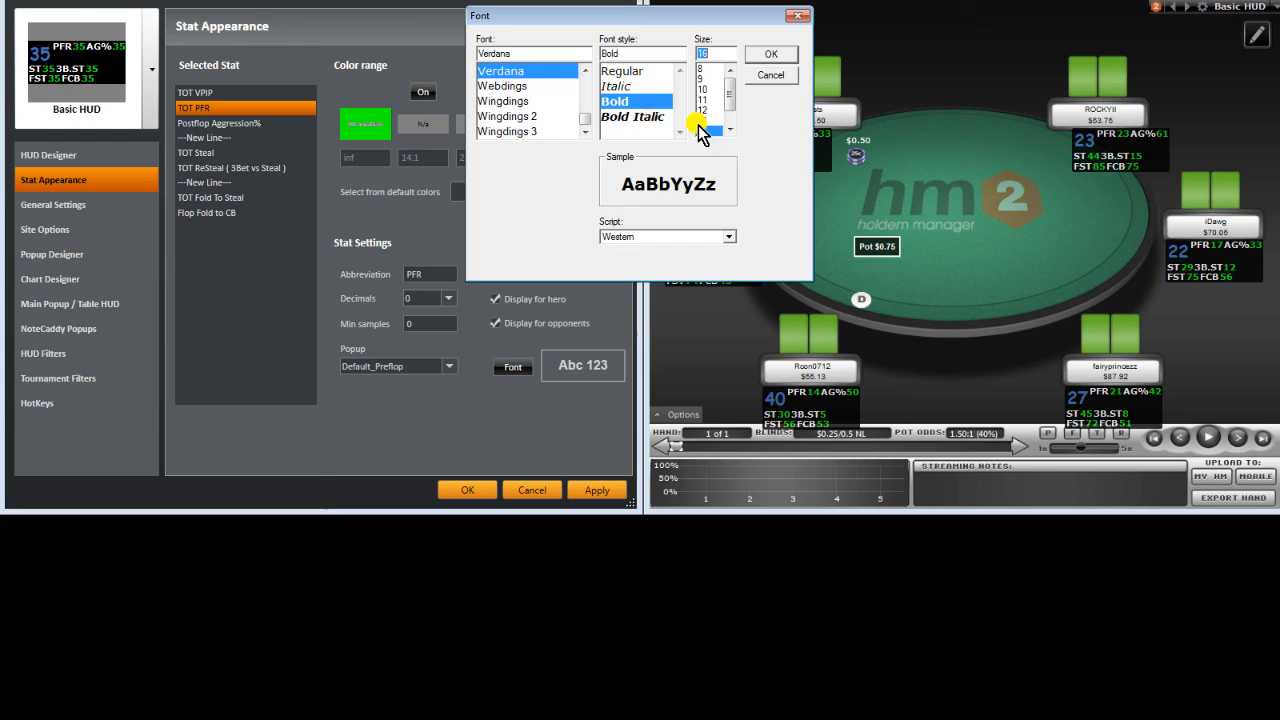
double_click(528, 53)
key("BackSpace")
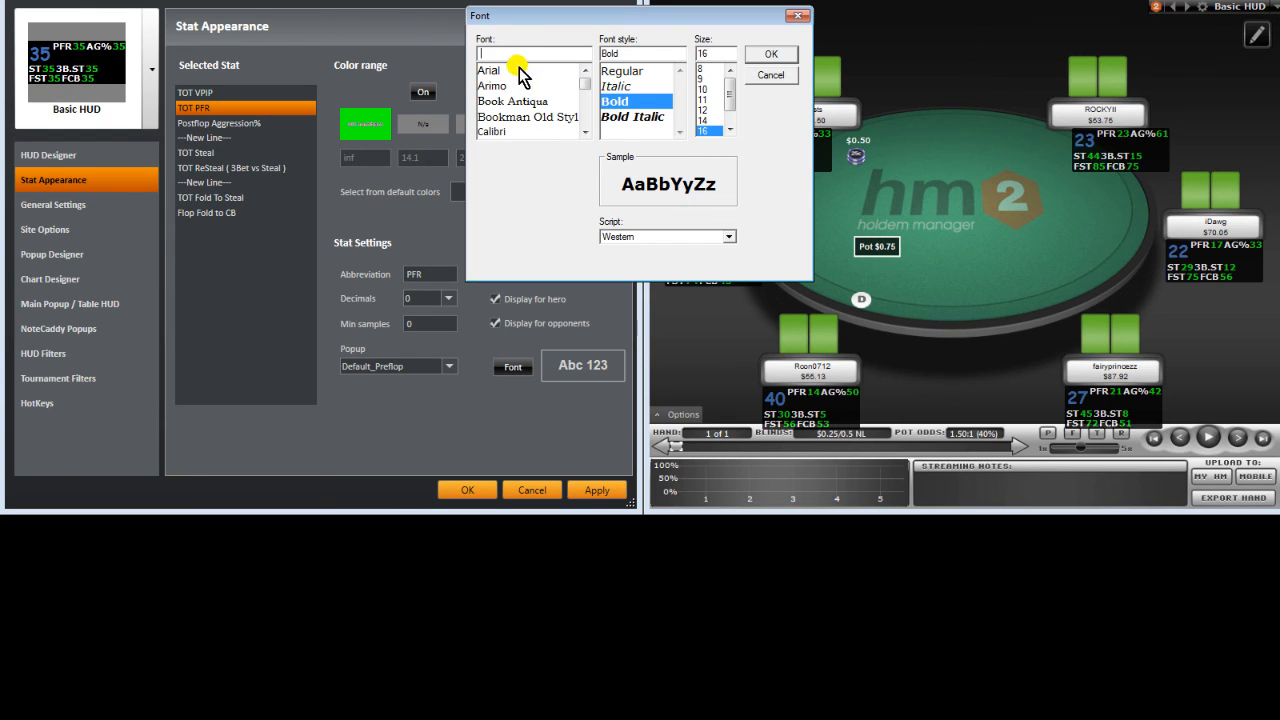
type("com")
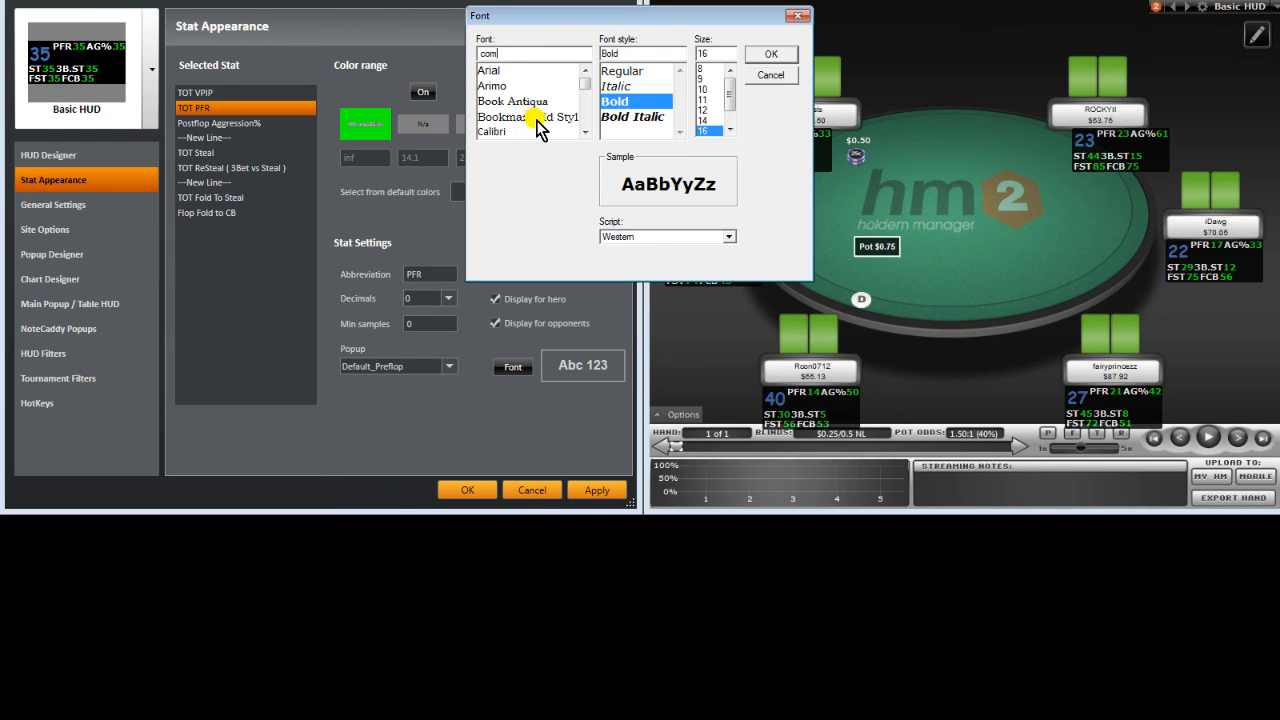
scroll(535, 122, "down", 1)
scroll(535, 122, "down", 1)
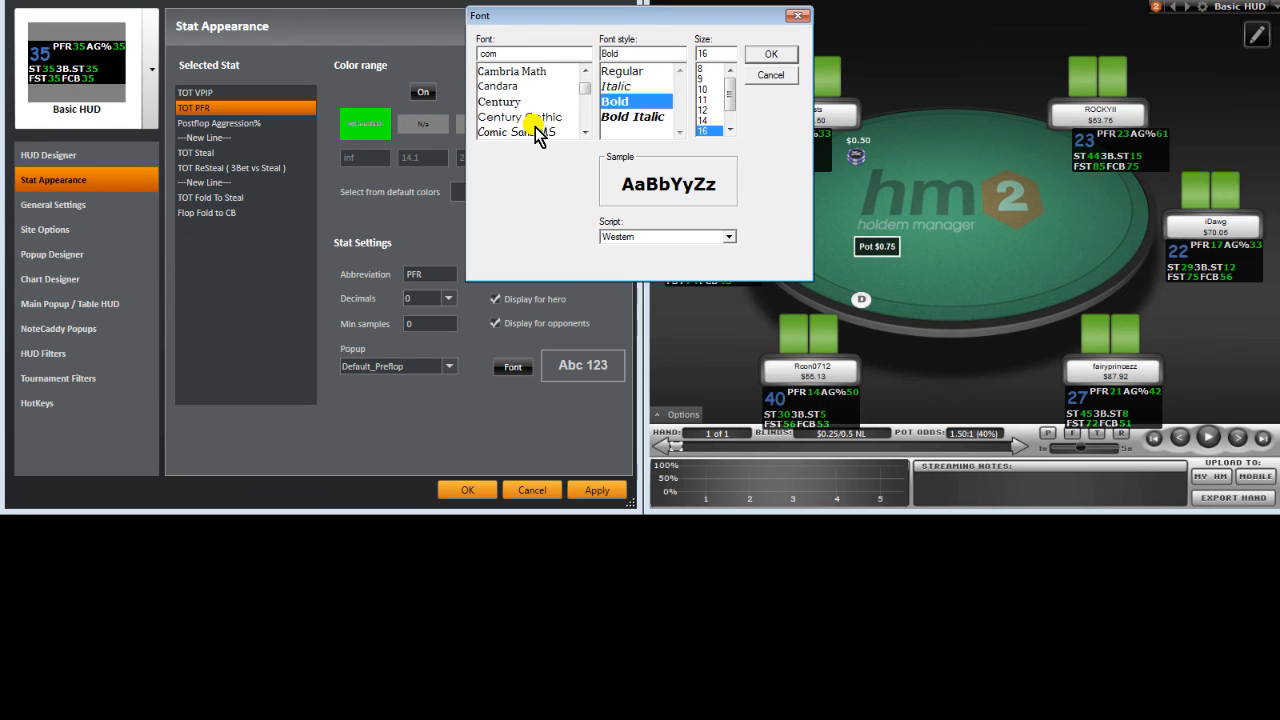
left_click(536, 132)
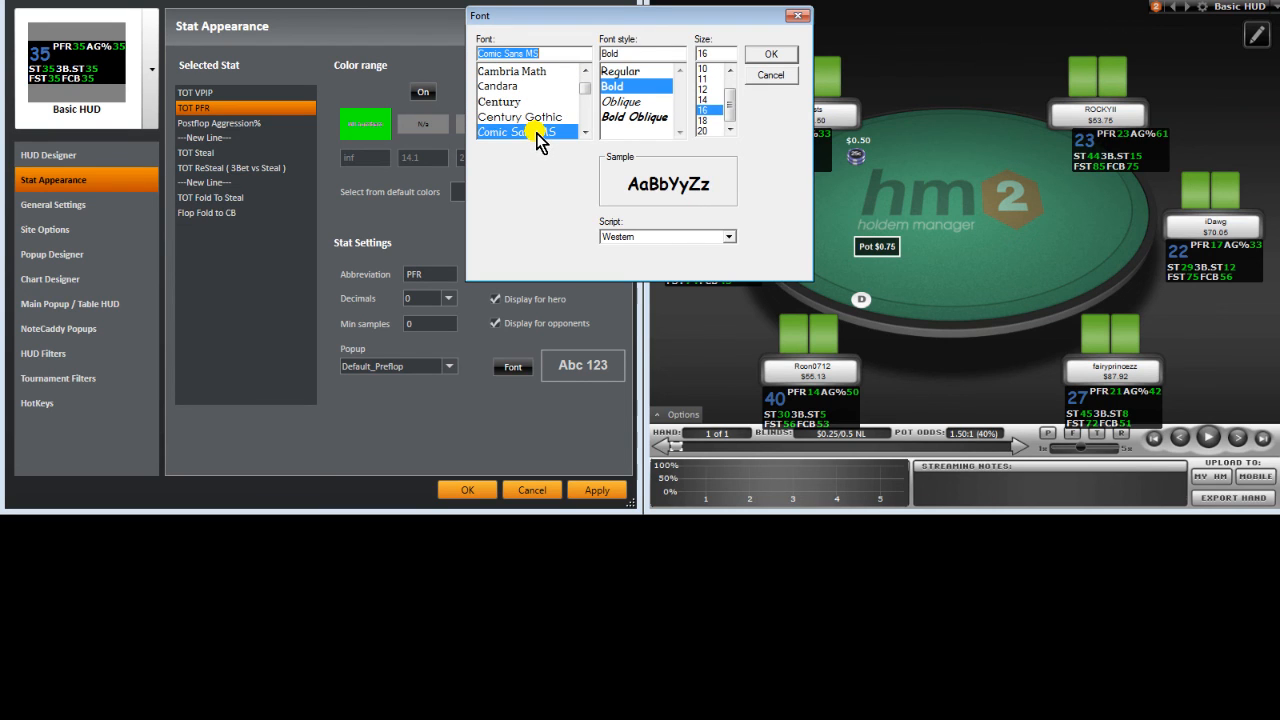
left_click(767, 57)
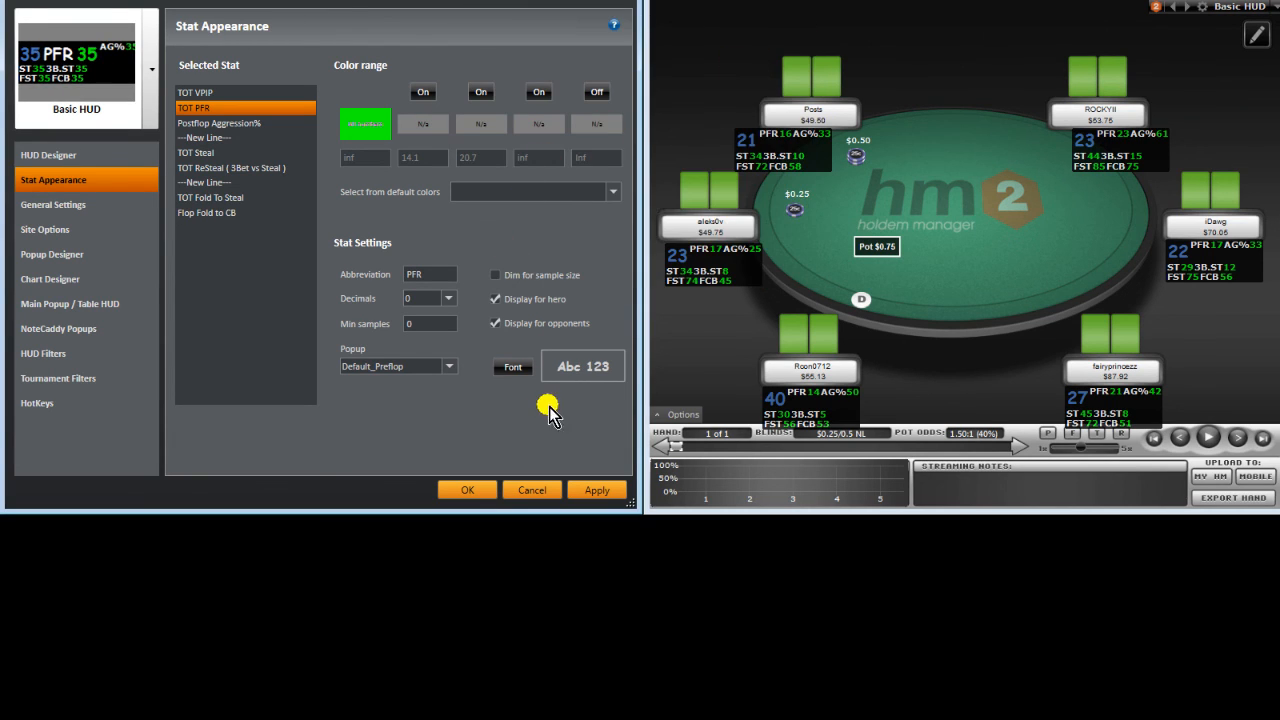
left_click(598, 490)
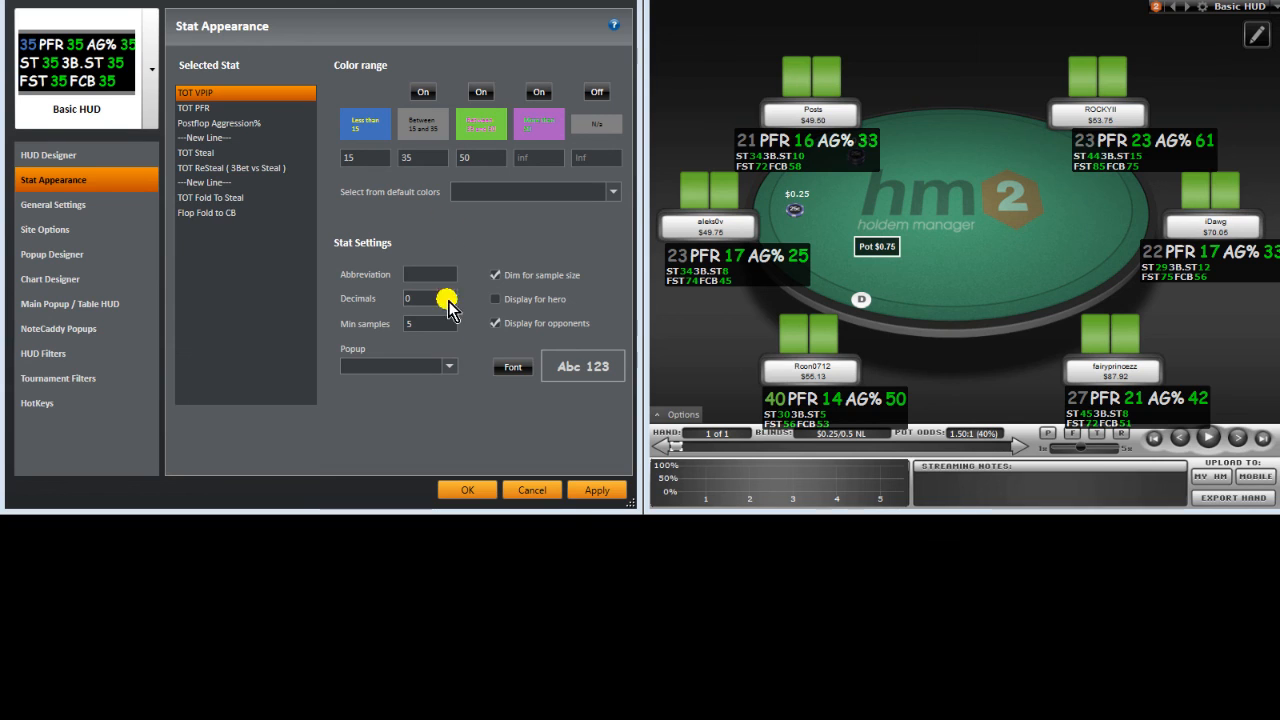
left_click(585, 491)
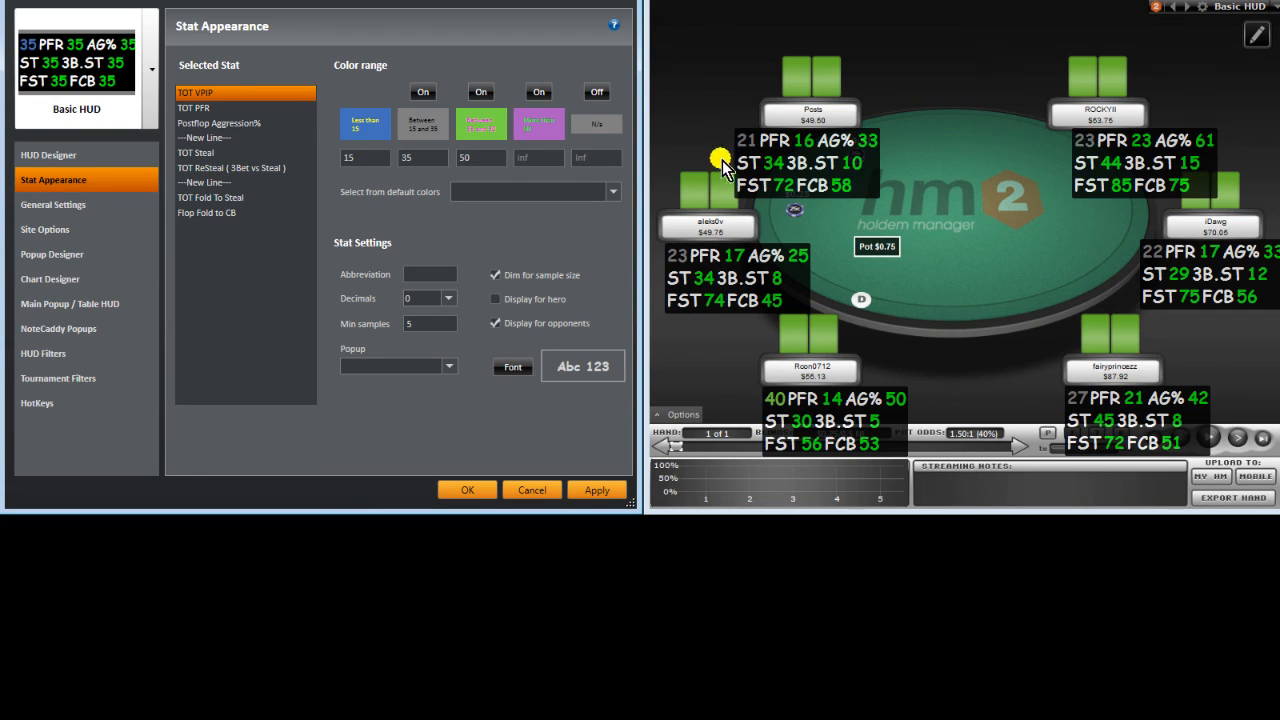
Step: Remove the PFR and AG% abbreviations and apply the change
left_click(218, 105)
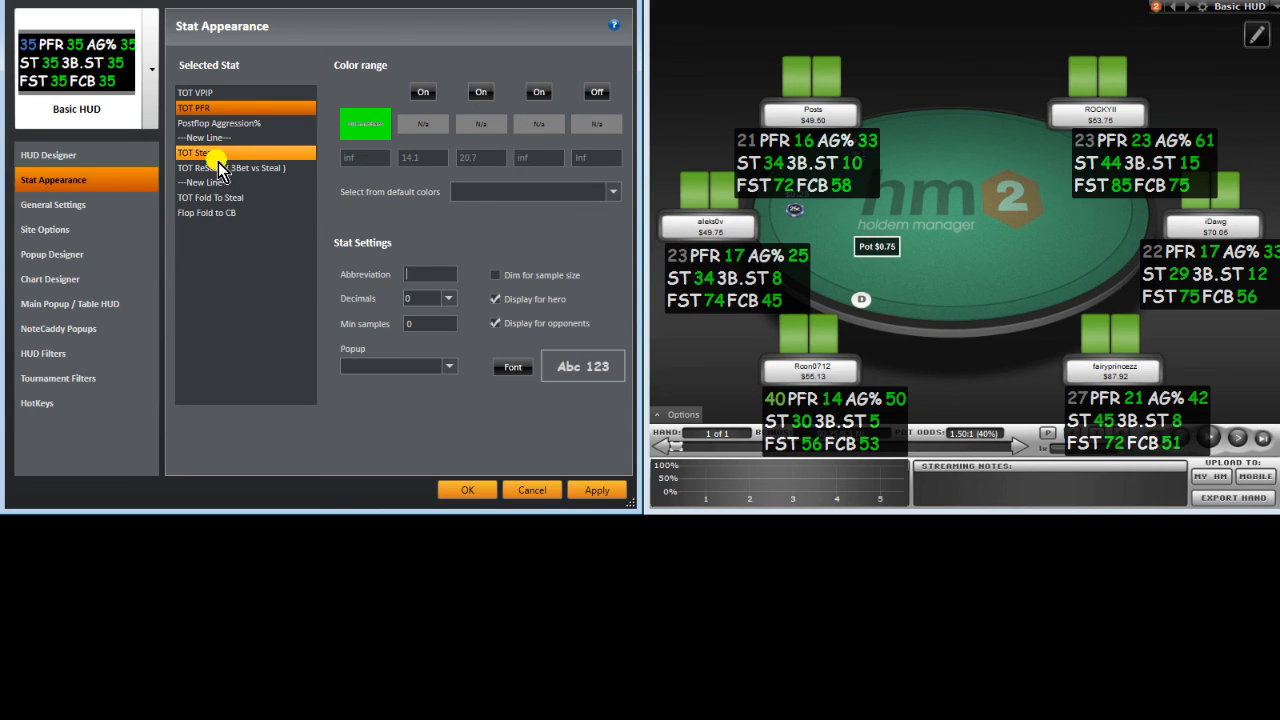
left_click(229, 124)
left_click_drag(433, 274, 295, 282)
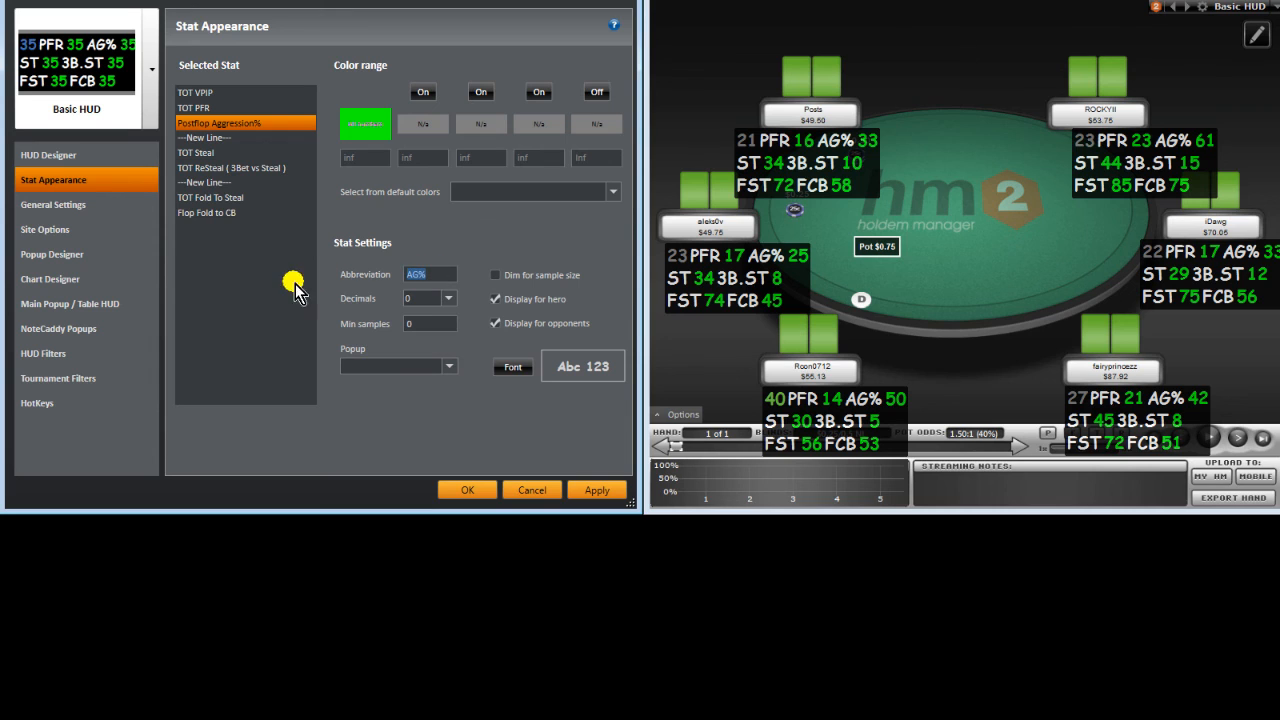
key("BackSpace")
left_click(594, 488)
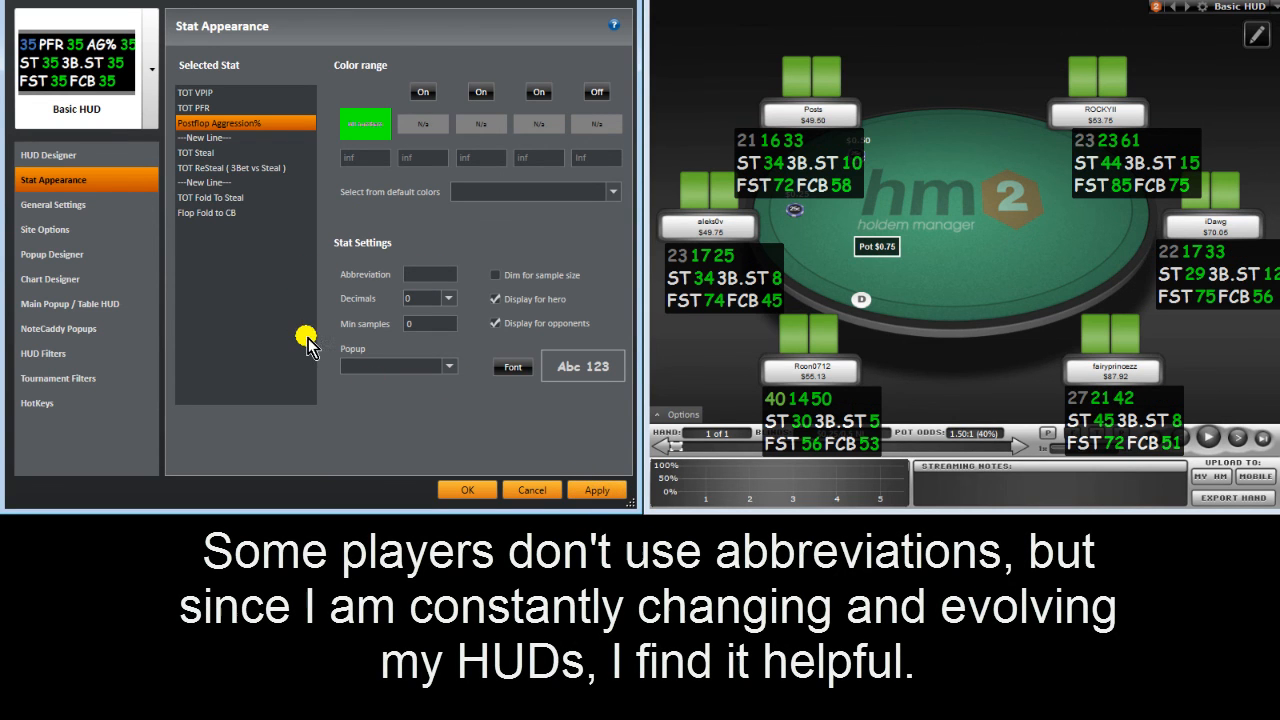
Step: Shorten the Steal, ReSteal, Fold To Steal and Fold to CB labels to S:, RS:, FS:, FC:, then apply
left_click(245, 154)
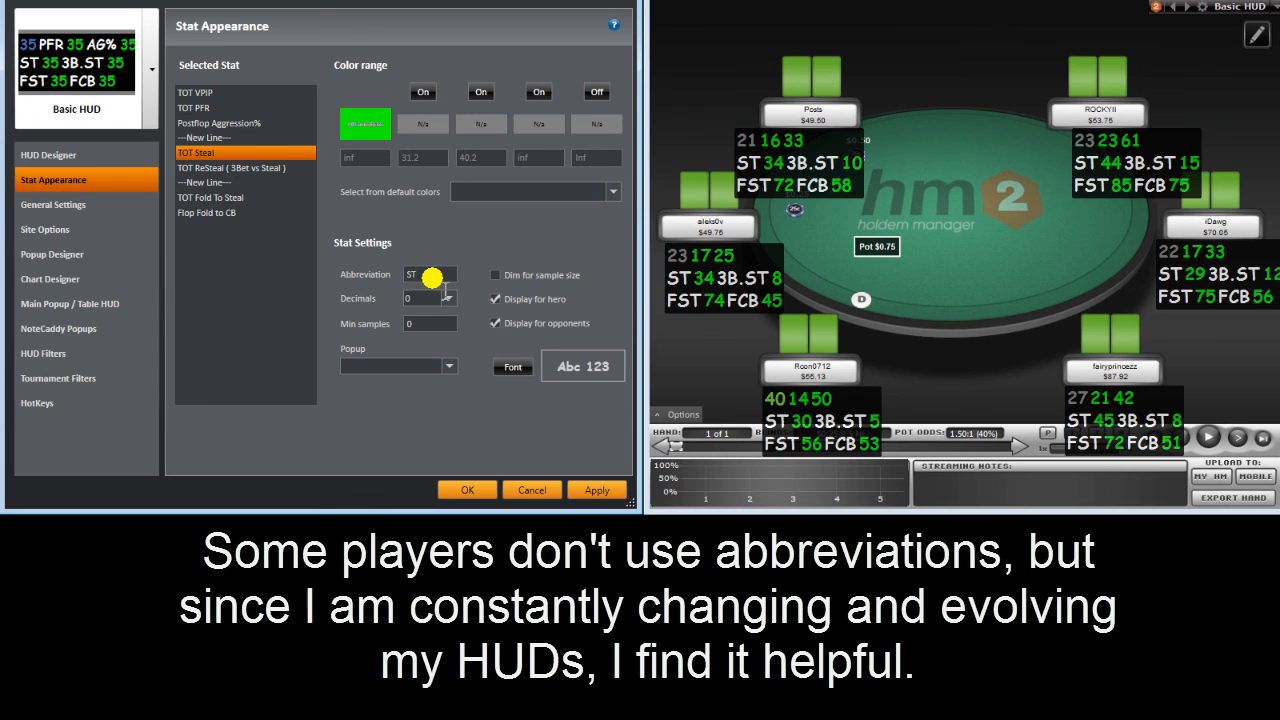
key("BackSpace")
type("S")
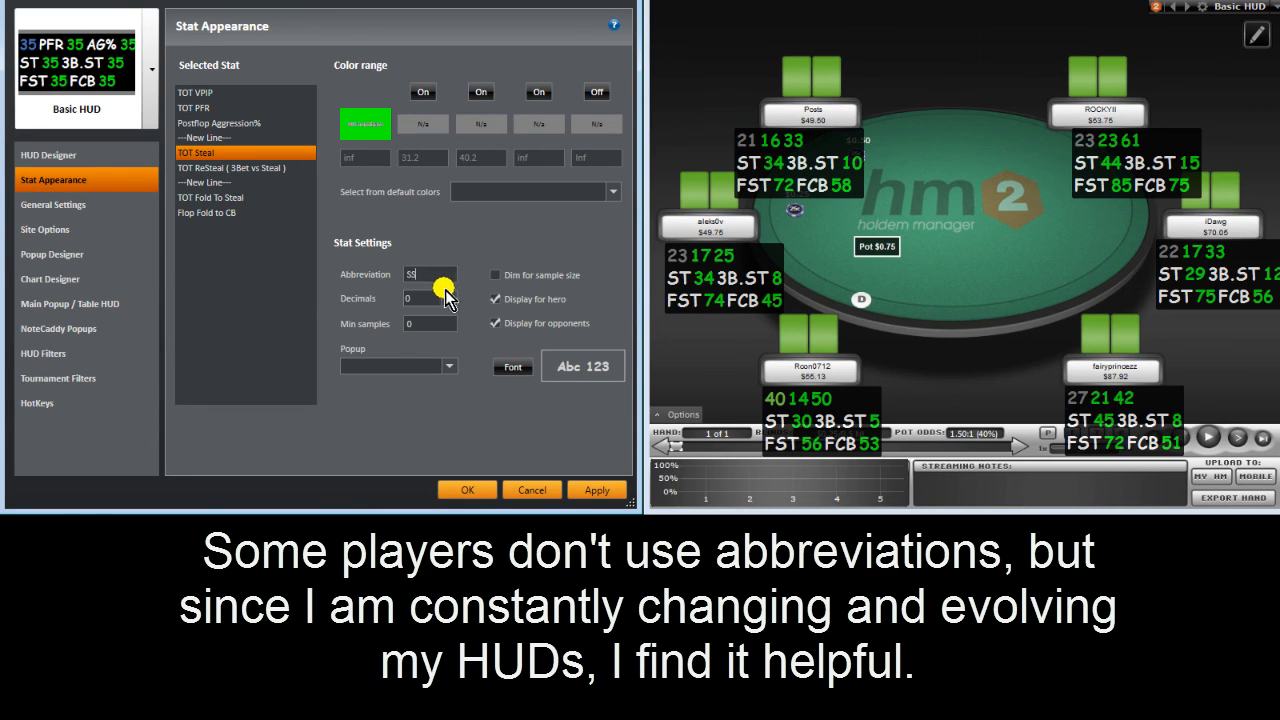
type("-")
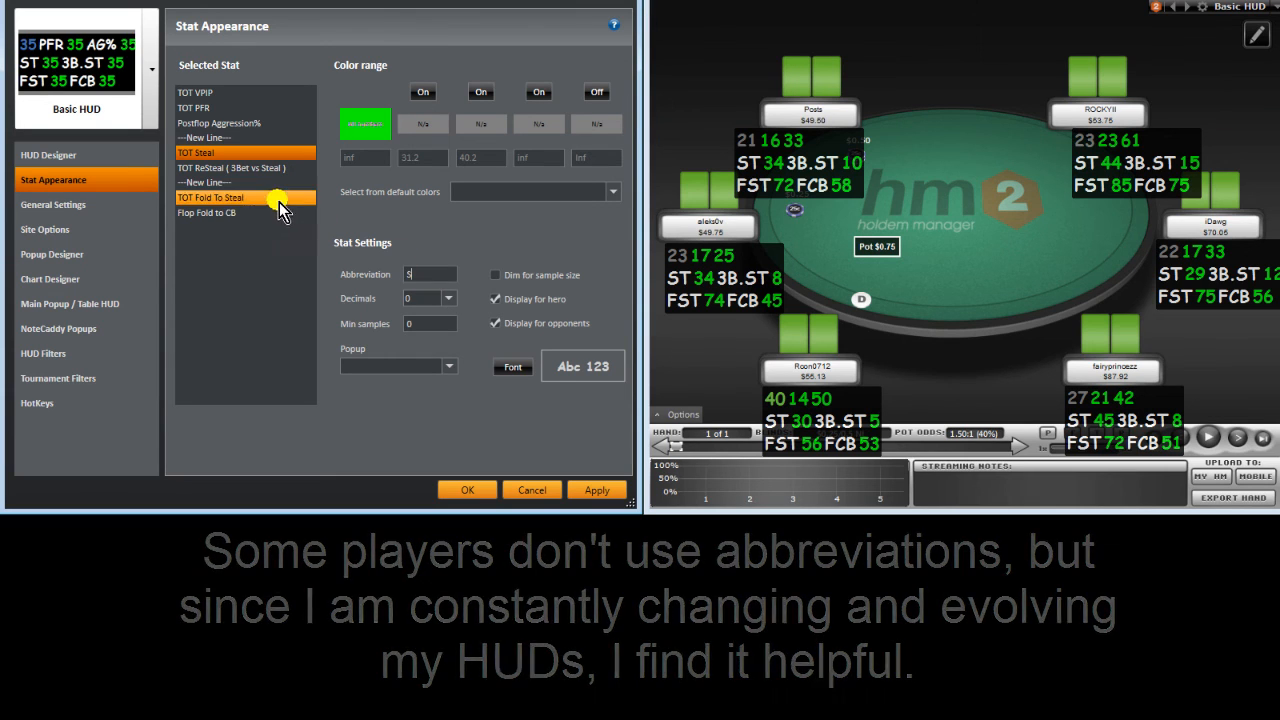
left_click(268, 168)
double_click(442, 273)
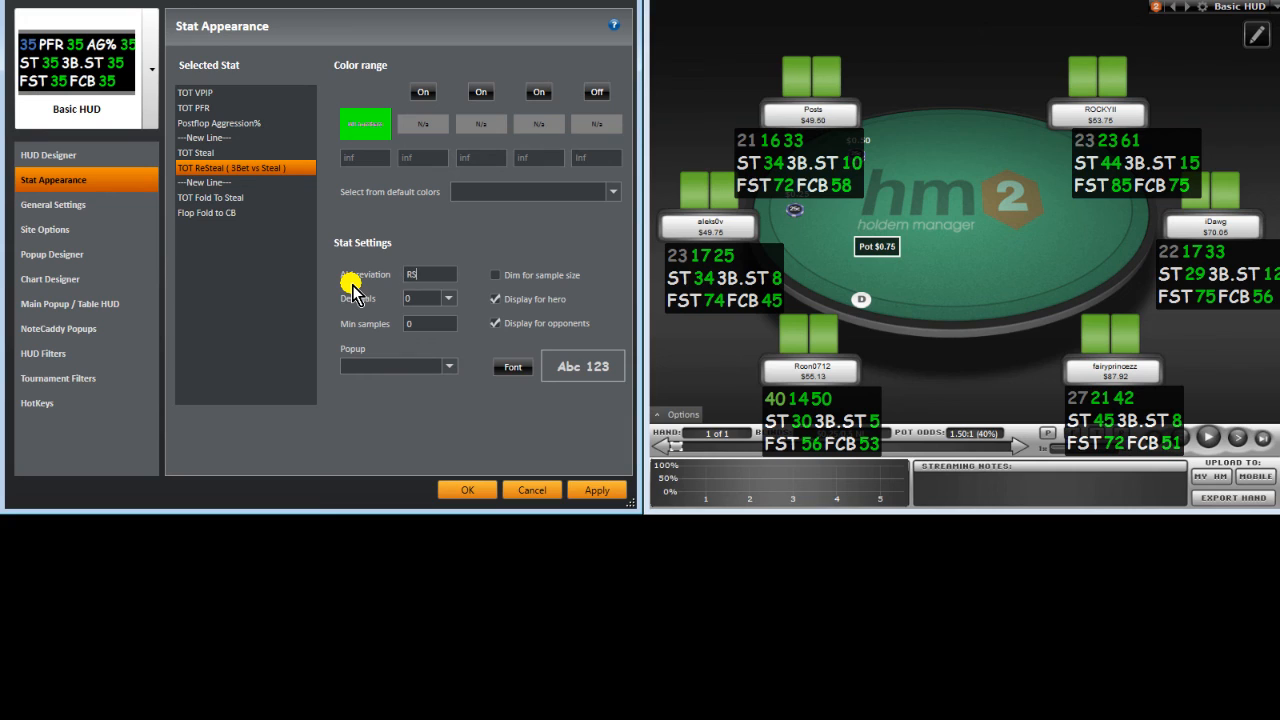
left_click(240, 199)
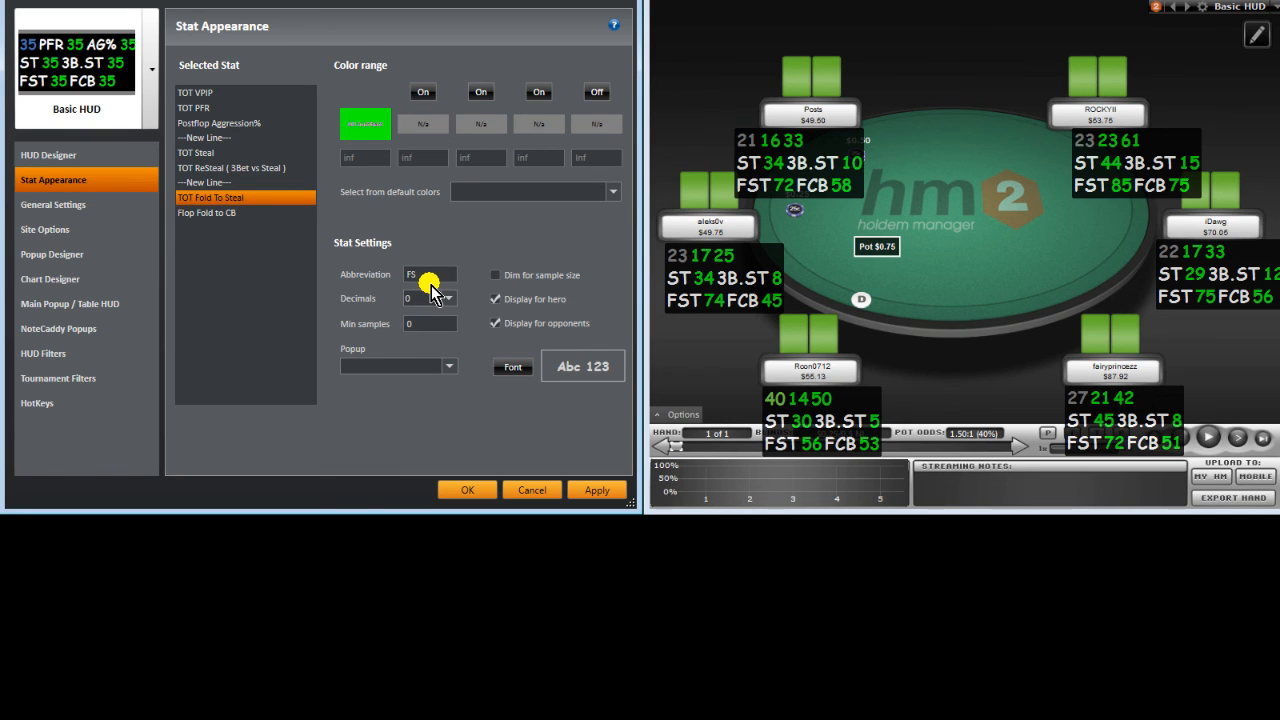
left_click(241, 153)
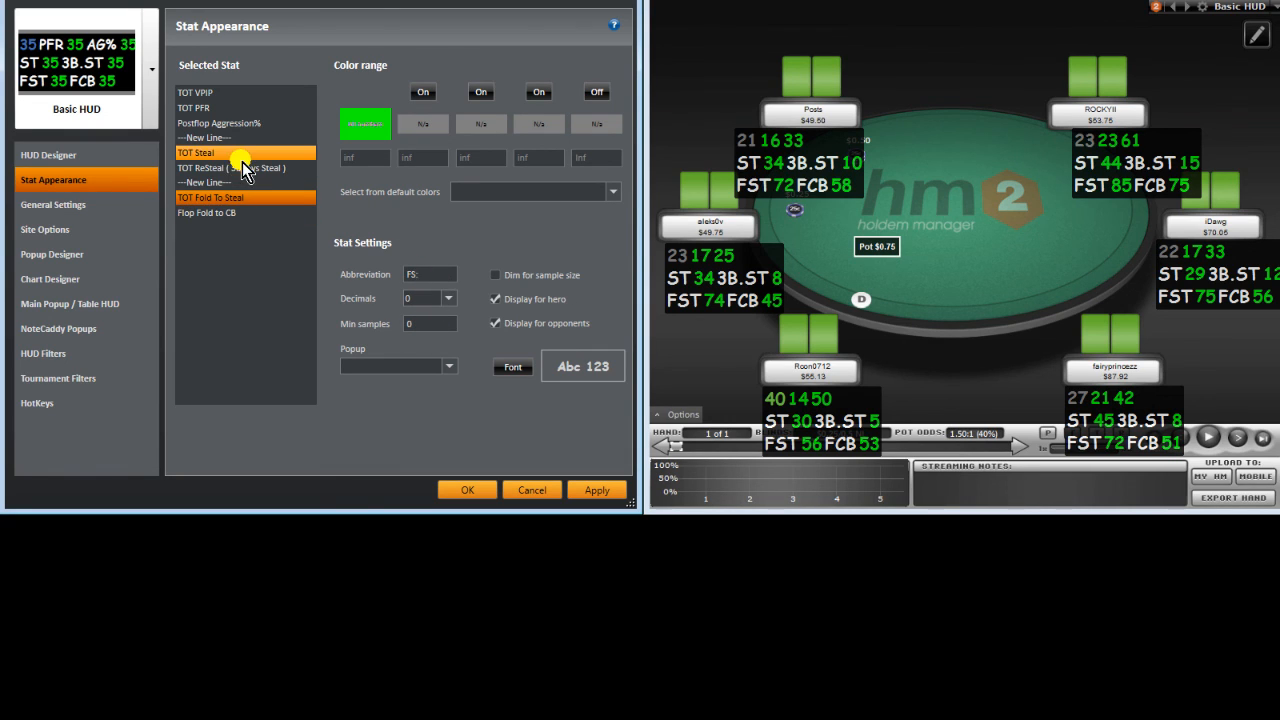
double_click(433, 280)
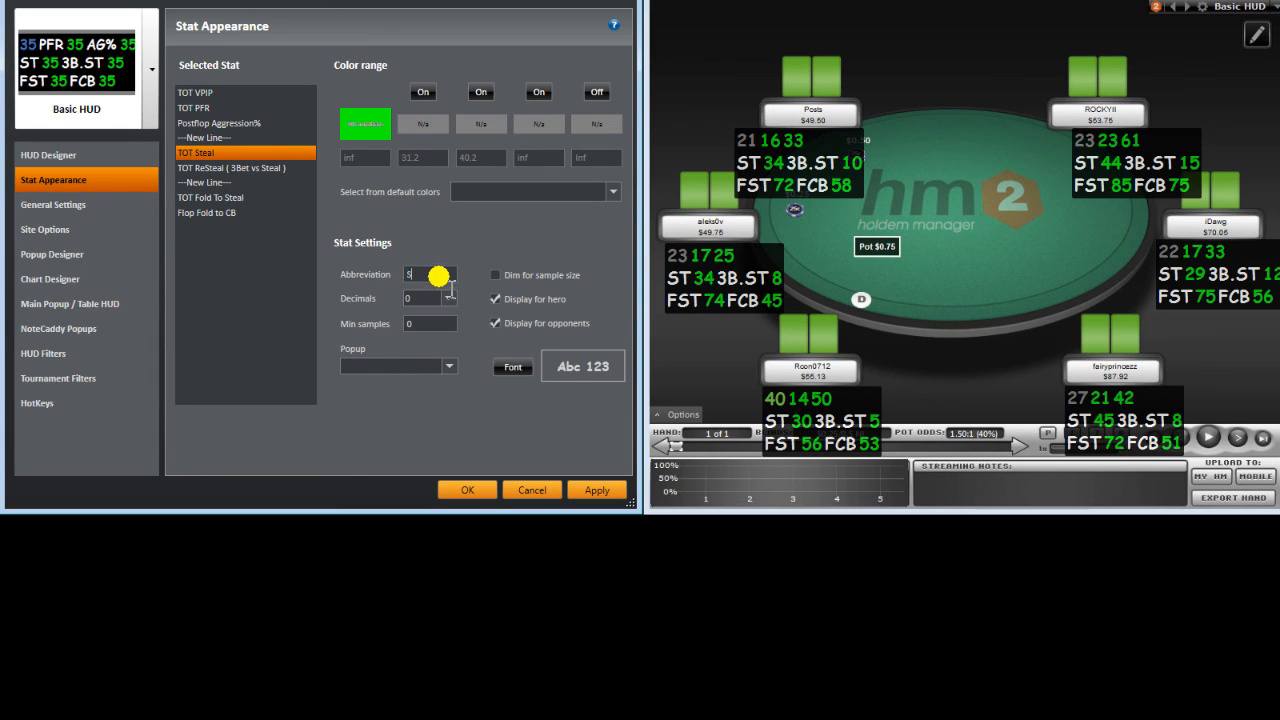
left_click(230, 167)
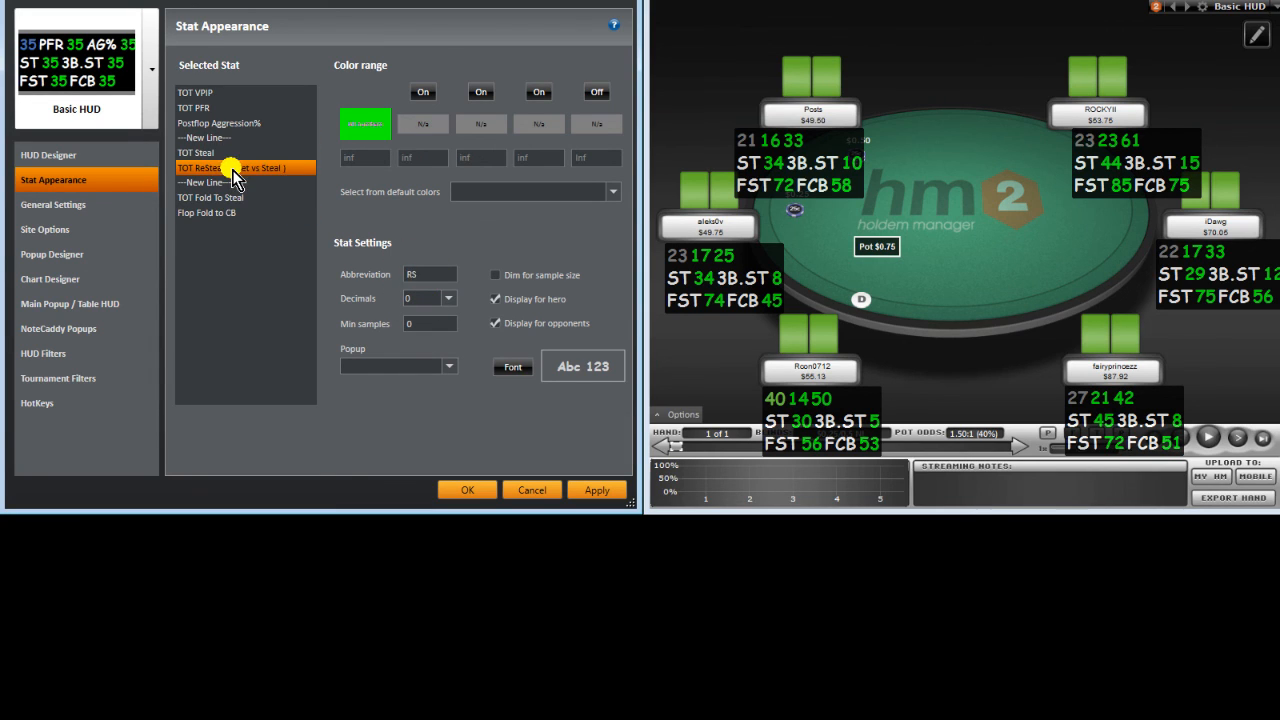
double_click(438, 280)
type("RS:")
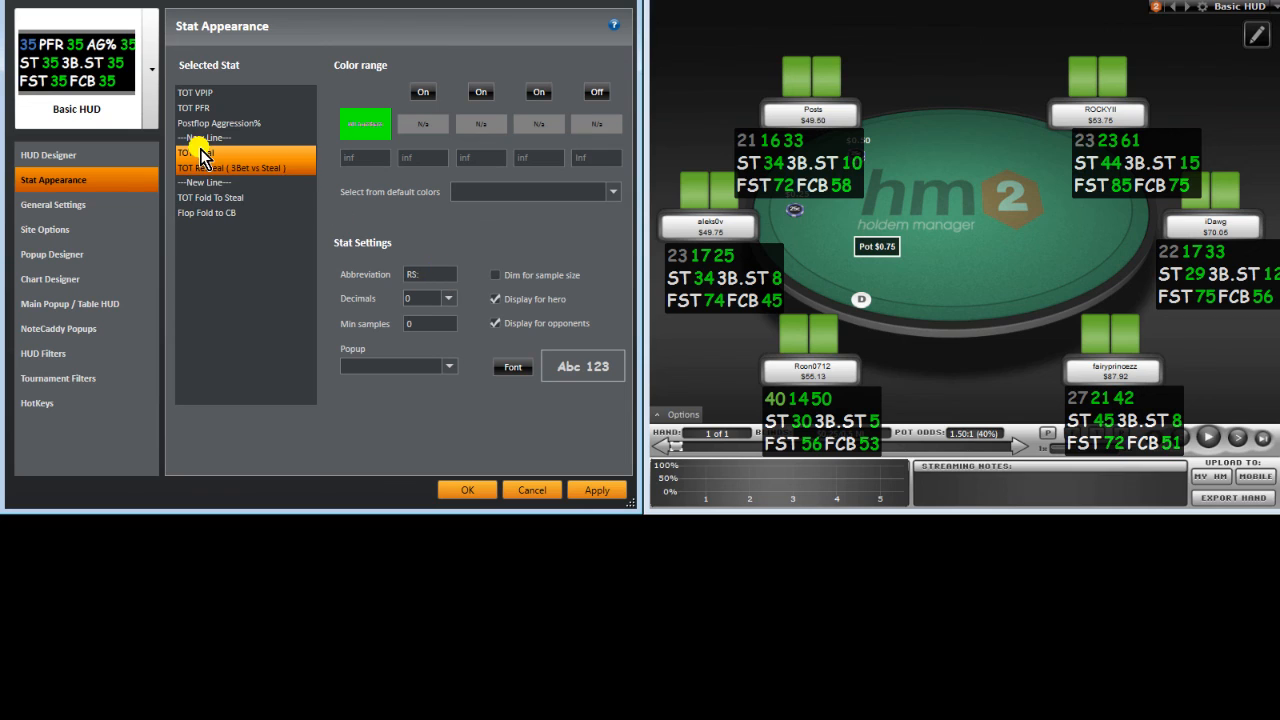
left_click(203, 153)
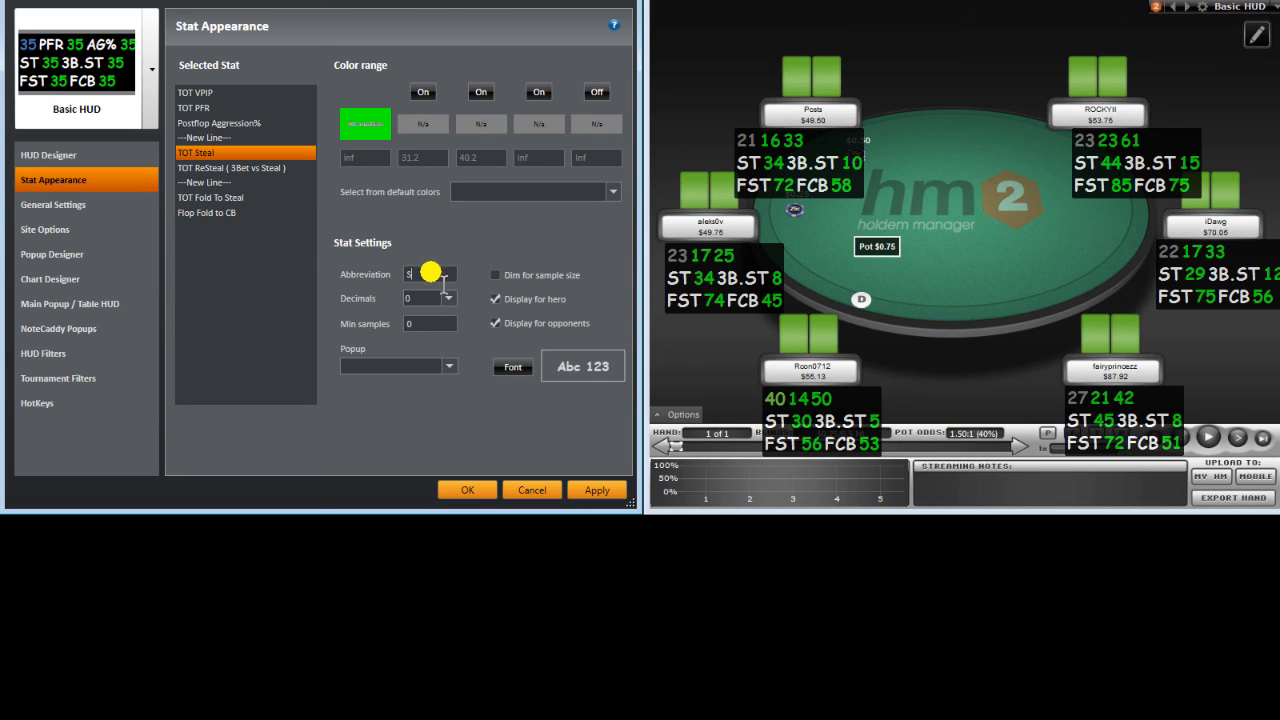
left_click(266, 209)
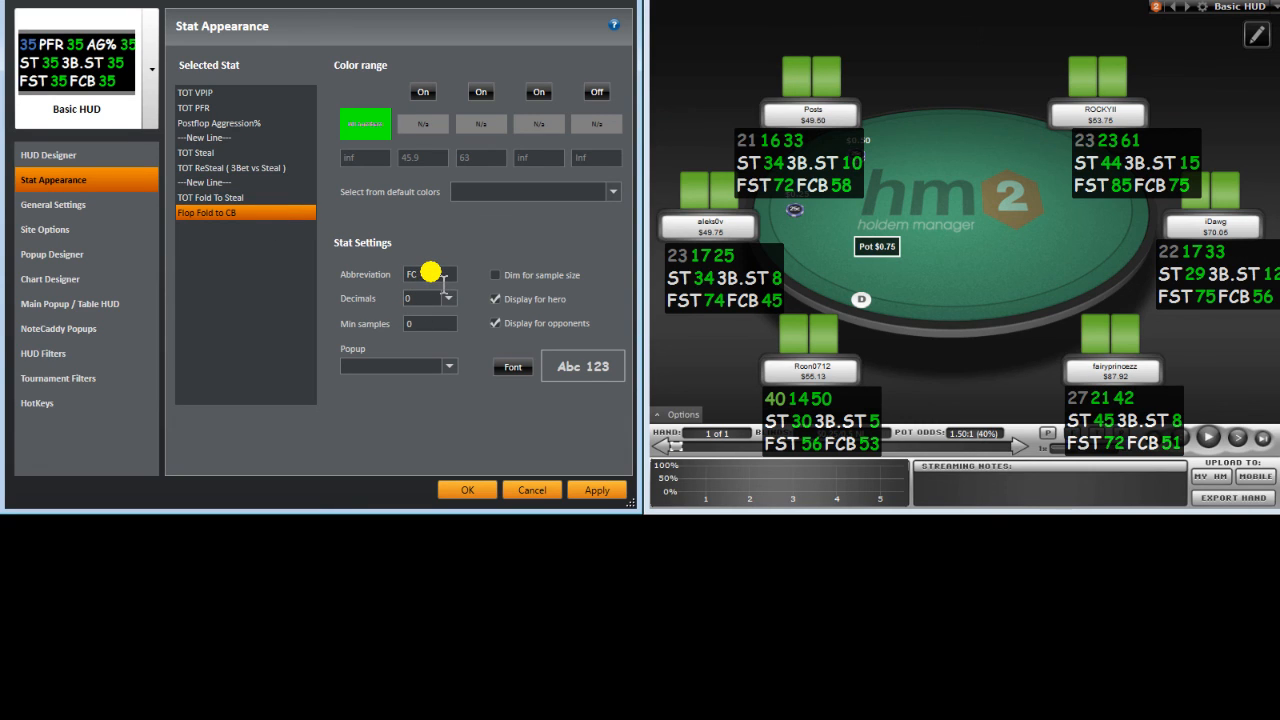
left_click(605, 492)
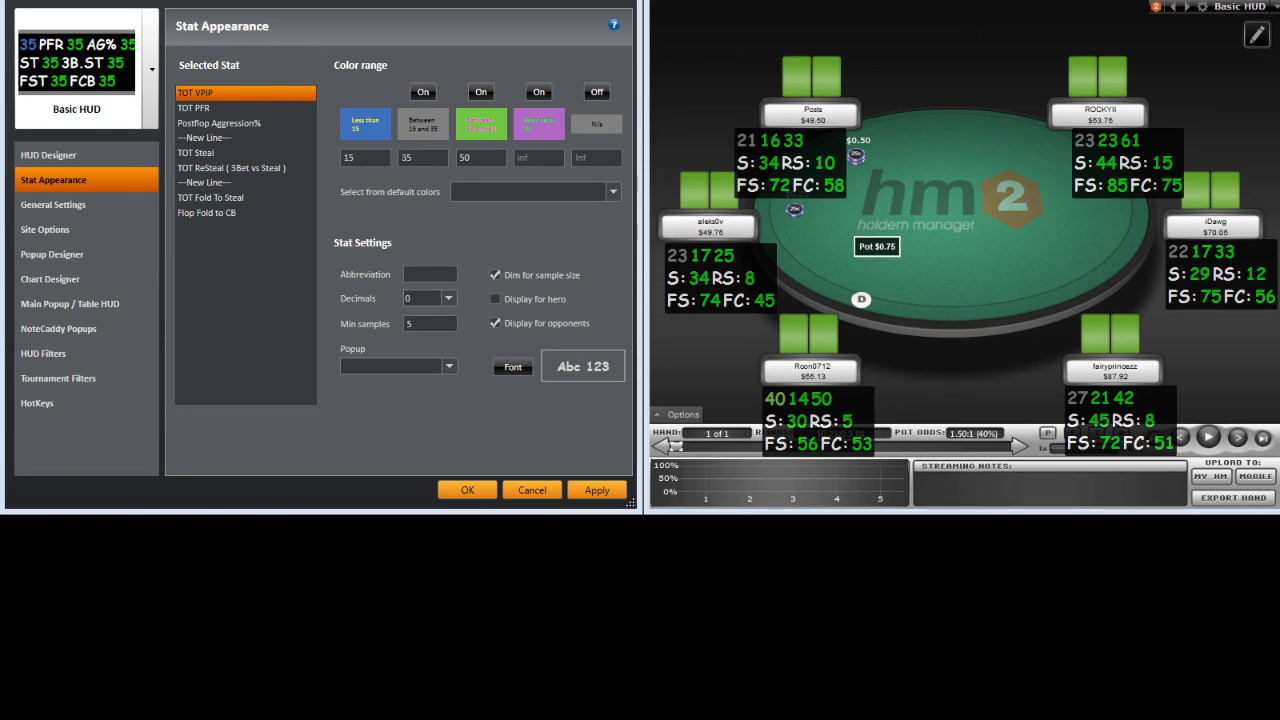
Step: Copy VPIP's lowest-range blue #FF4271B9 and make it TOT PFR's colour
left_click(366, 120)
left_click_drag(407, 360, 302, 347)
key("ctrl+c")
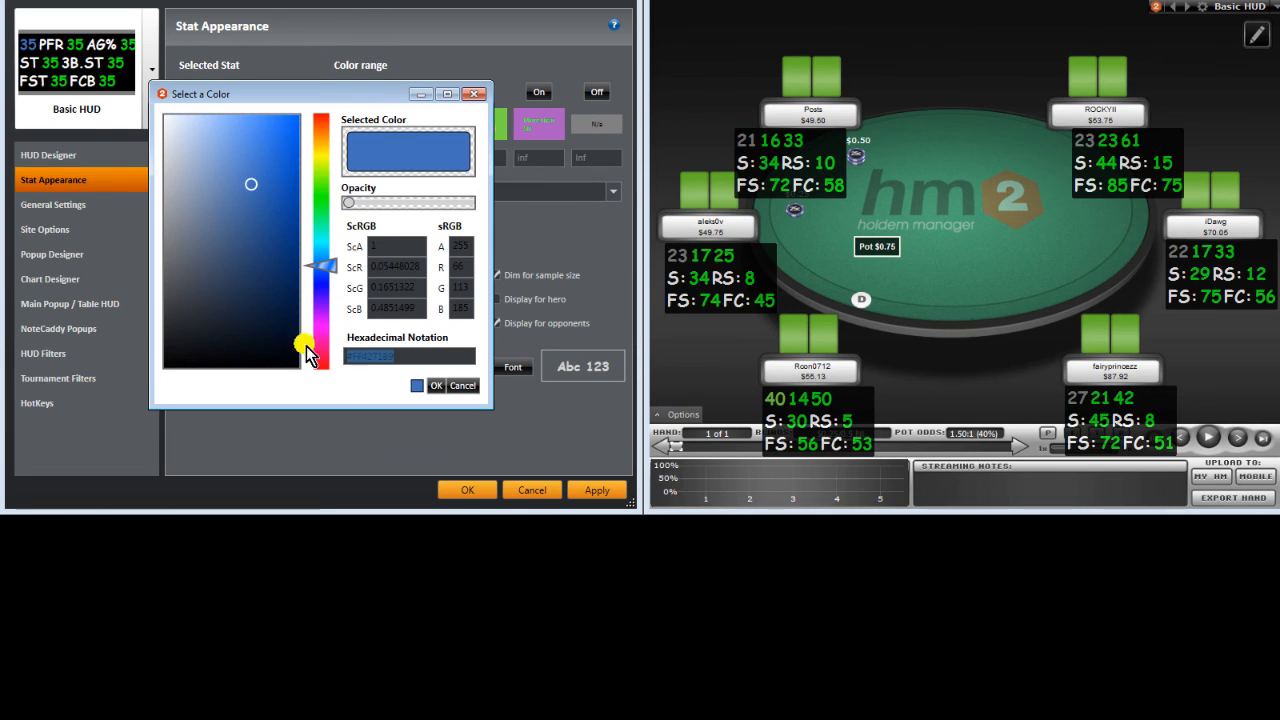
left_click(438, 385)
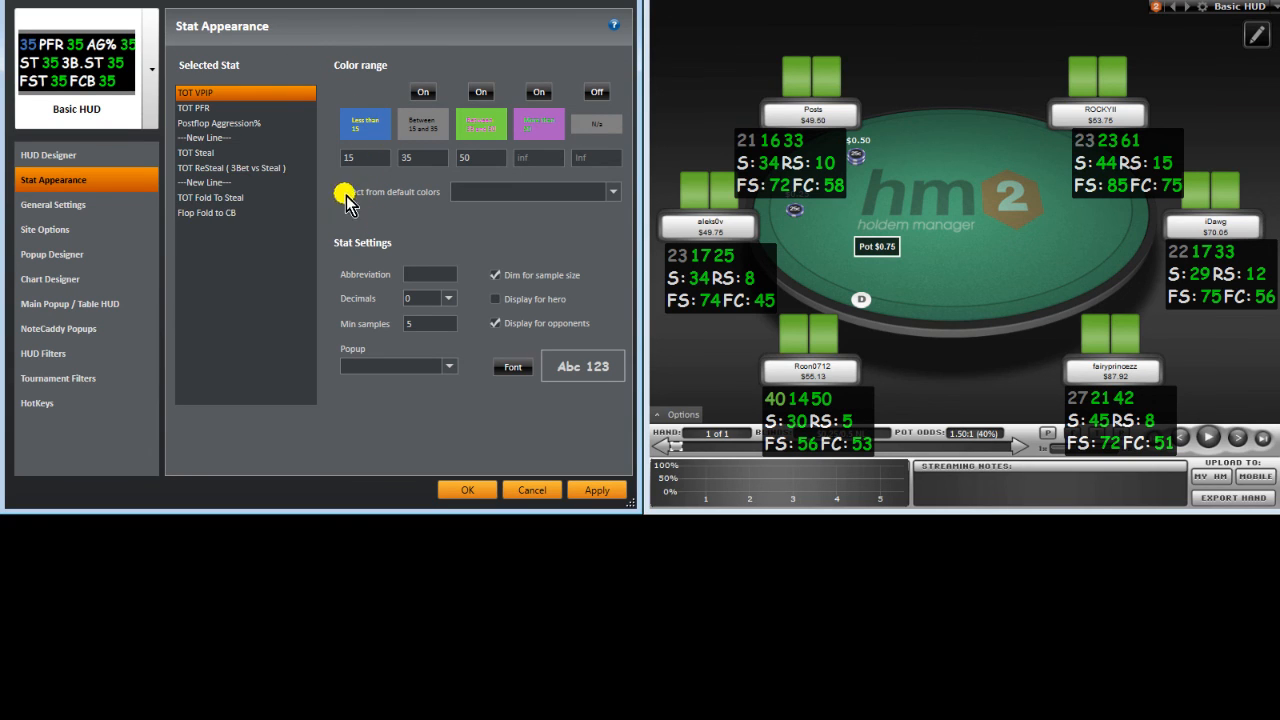
left_click(234, 114)
left_click(360, 124)
left_click_drag(411, 356, 132, 311)
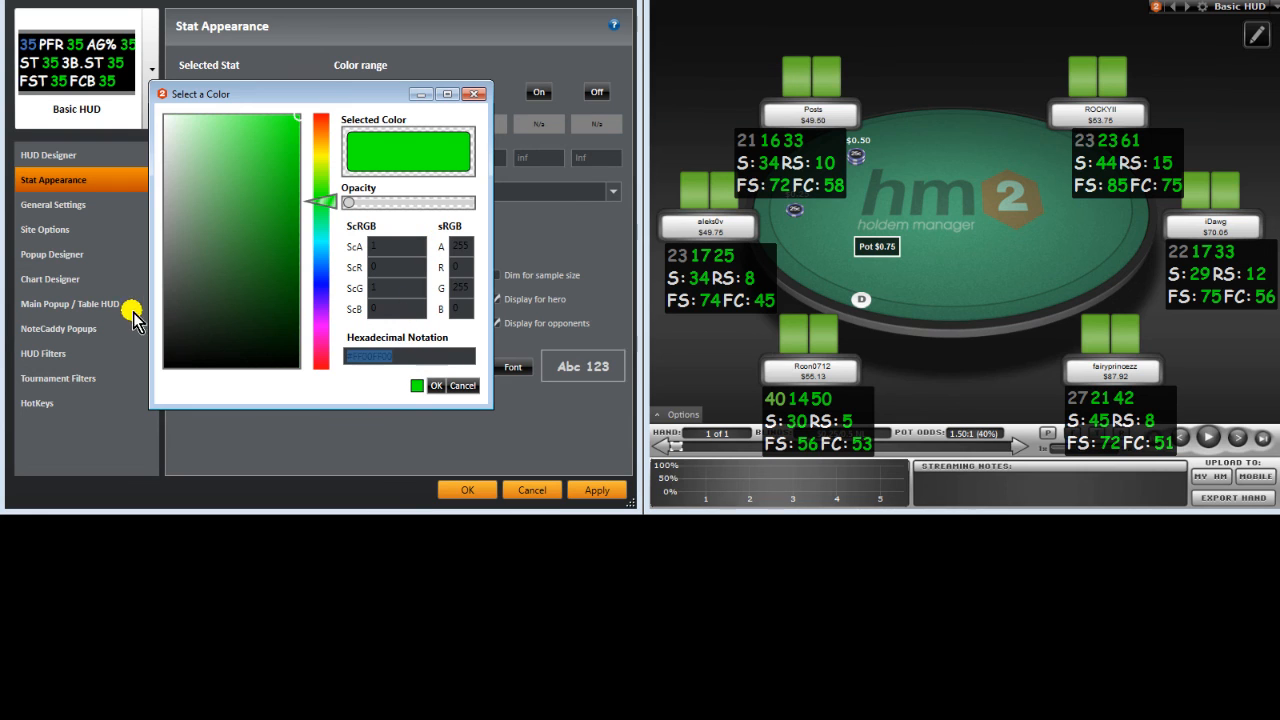
key("ctrl+v")
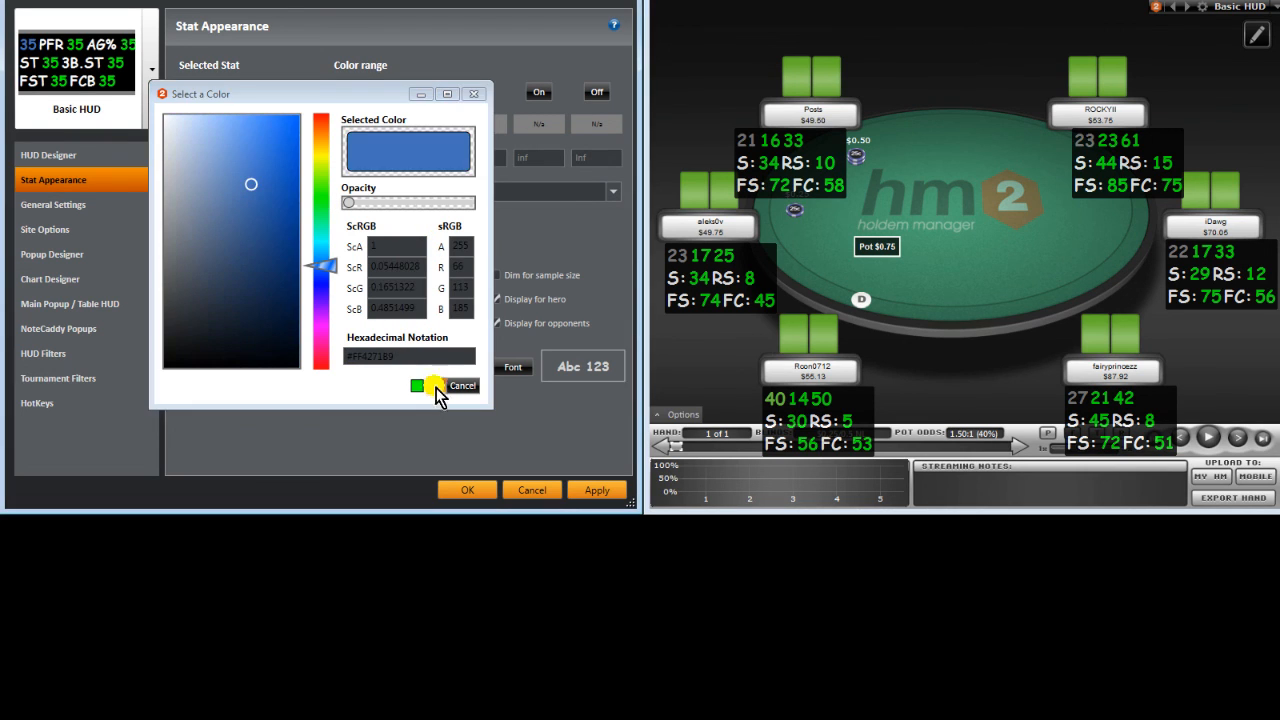
left_click(436, 388)
Step: Give TOT Steal and TOT ReSteal the same blue and apply to the table HUD
left_click(236, 150)
left_click(361, 122)
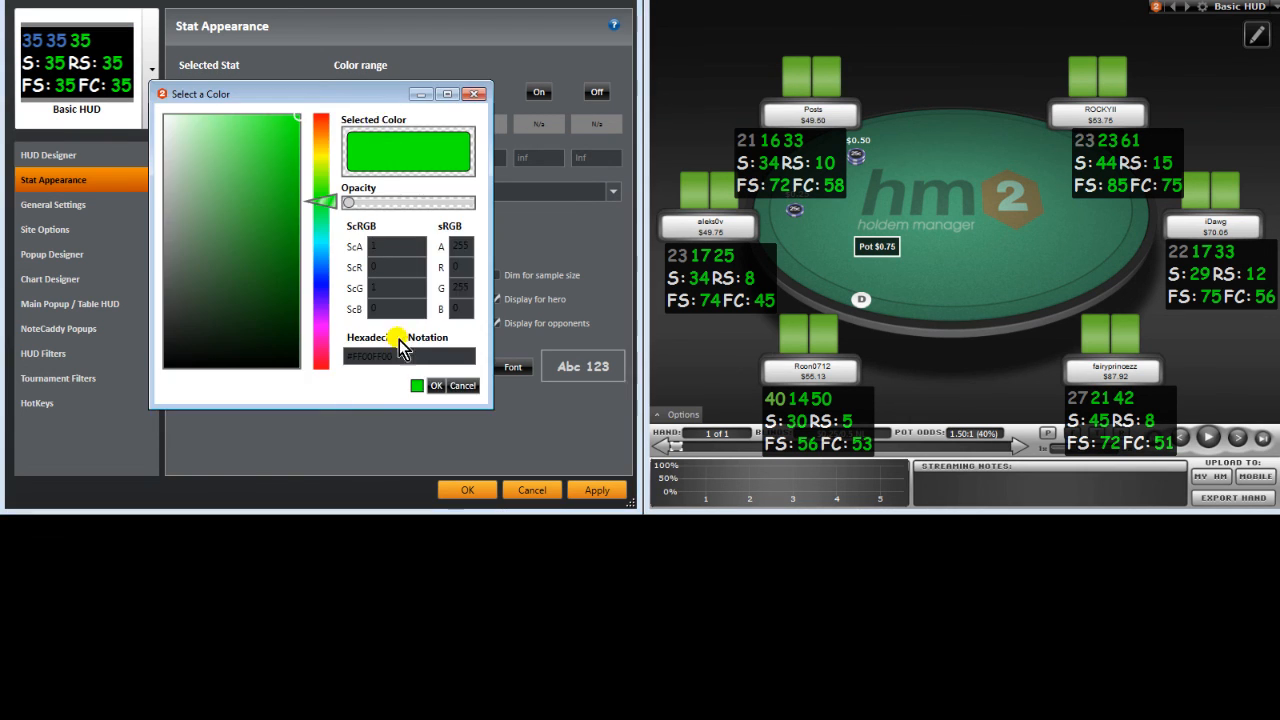
left_click_drag(411, 357, 346, 357)
key("ctrl+v")
left_click(434, 391)
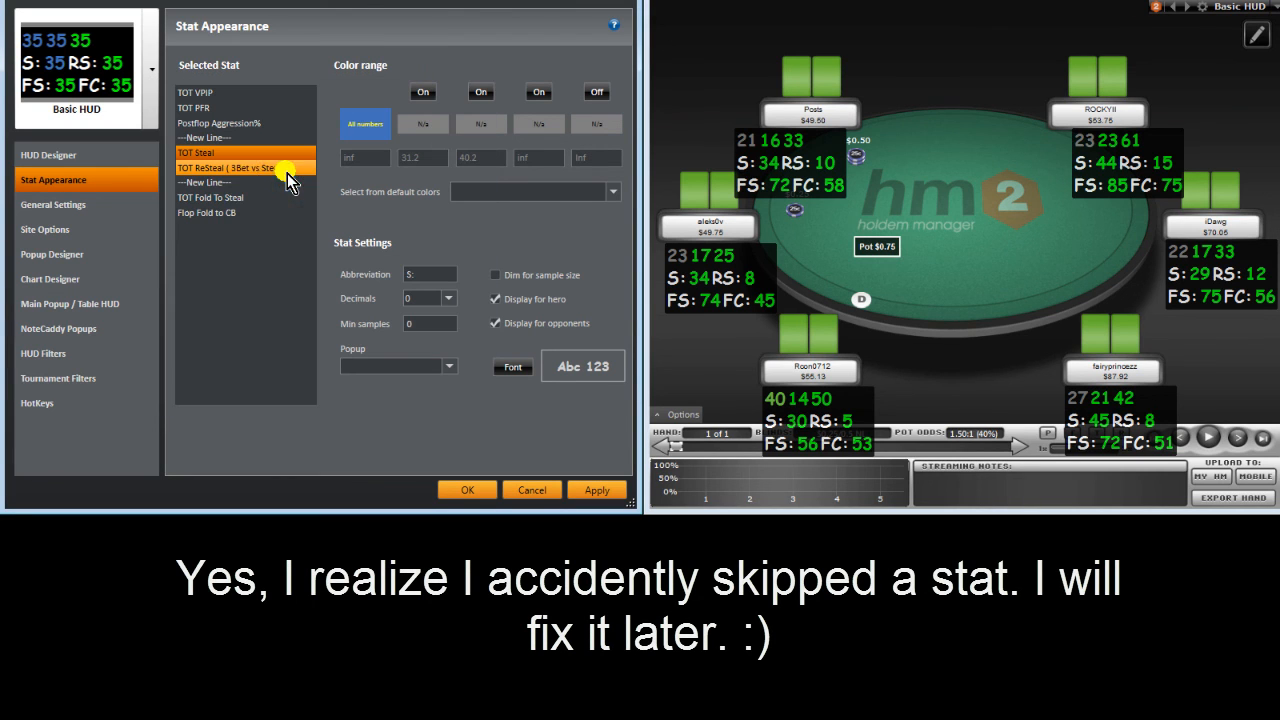
left_click(256, 176)
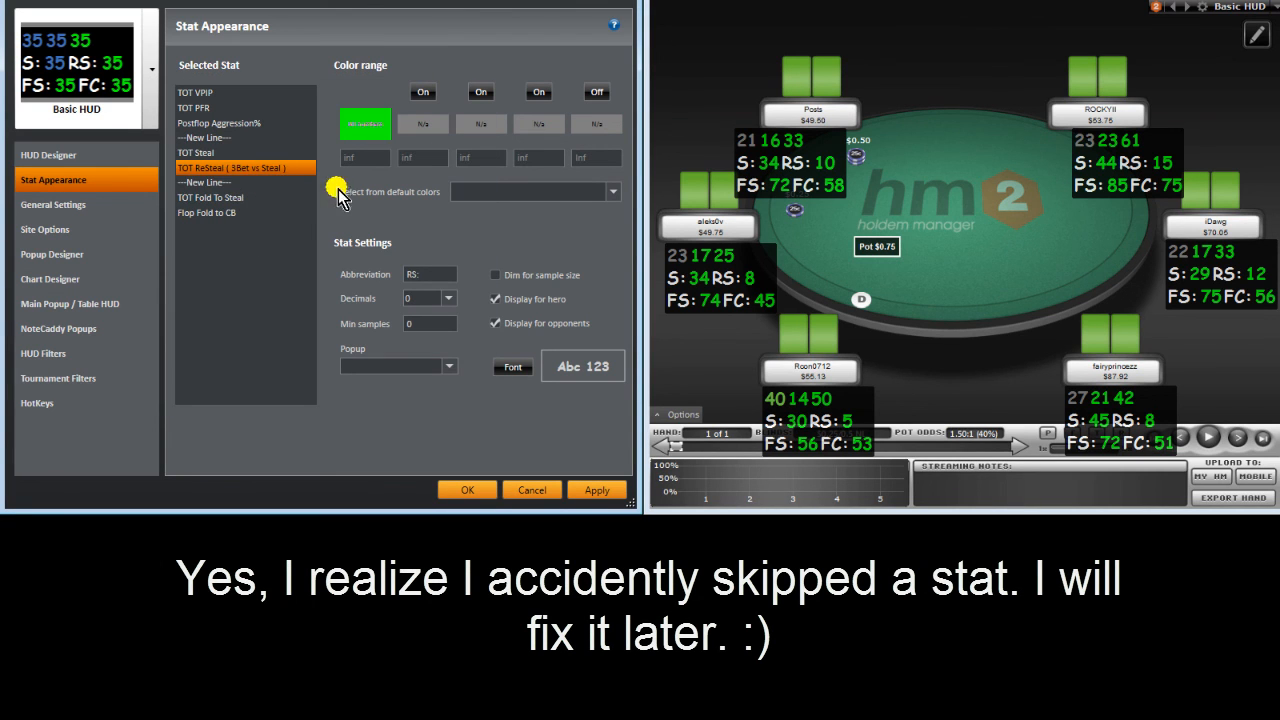
left_click(368, 128)
left_click_drag(432, 358, 229, 349)
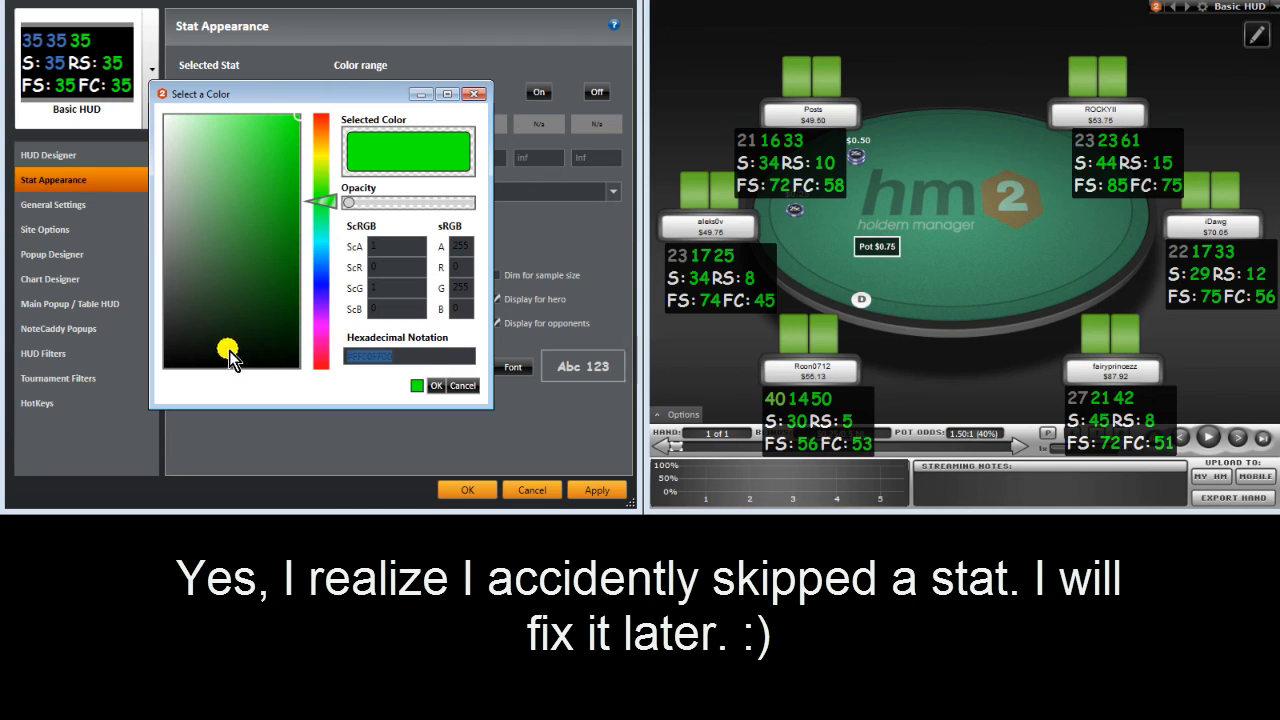
key("ctrl+v")
left_click(435, 388)
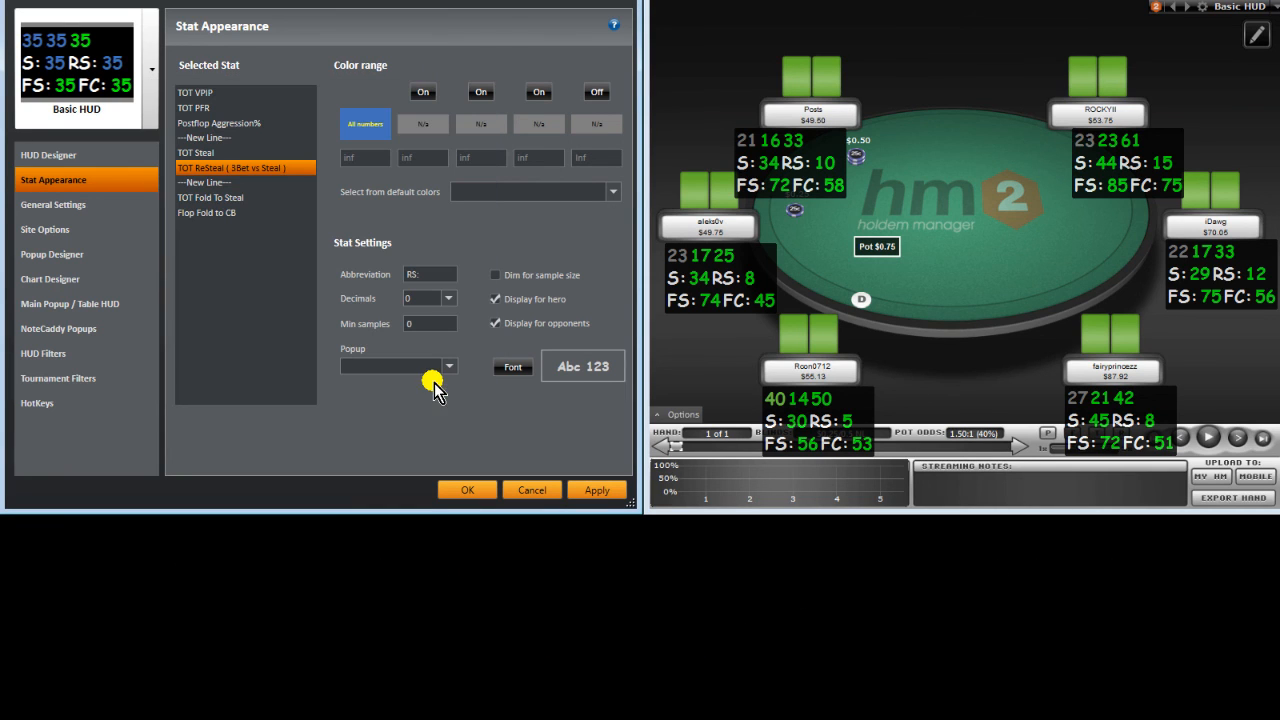
left_click(600, 489)
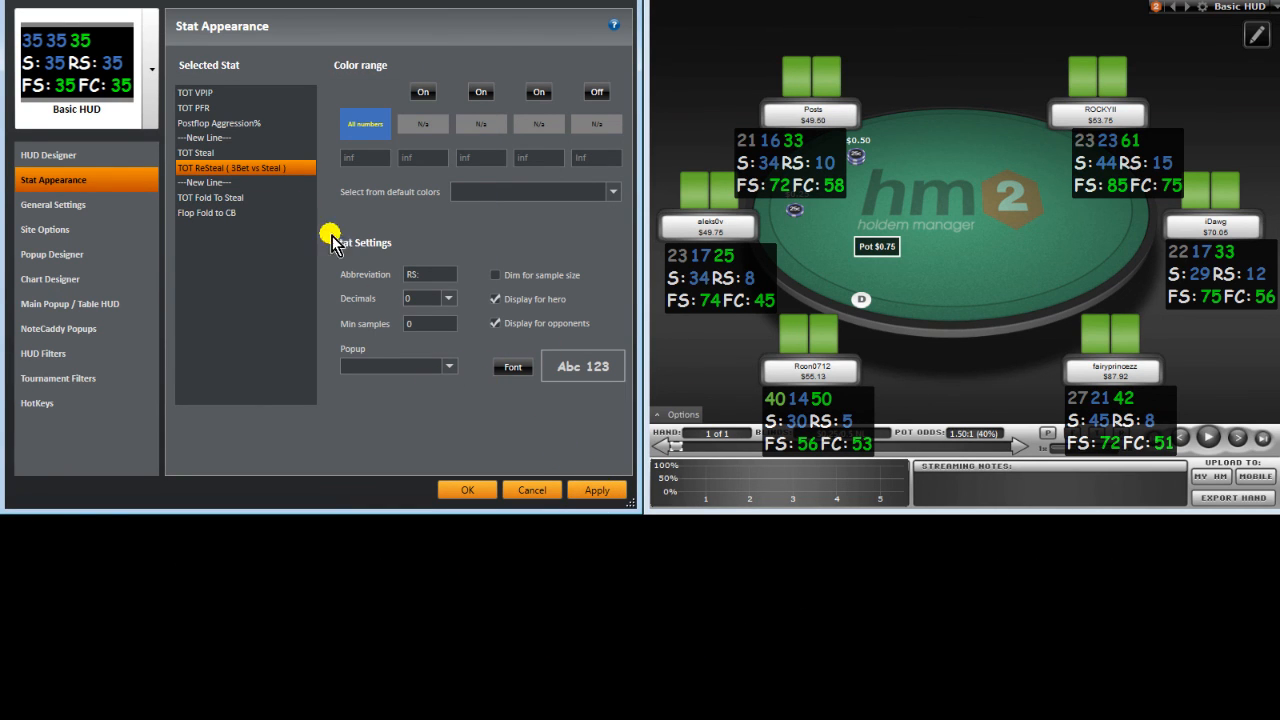
left_click(251, 109)
left_click(257, 93)
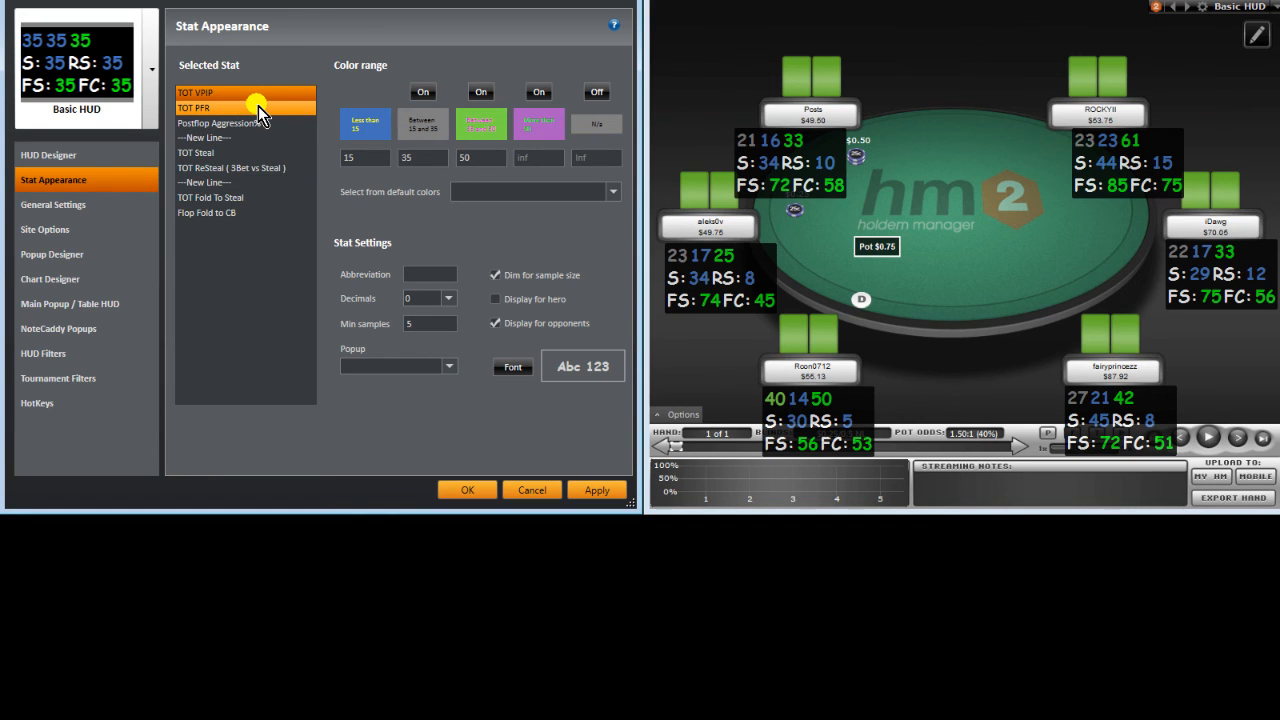
left_click(270, 126)
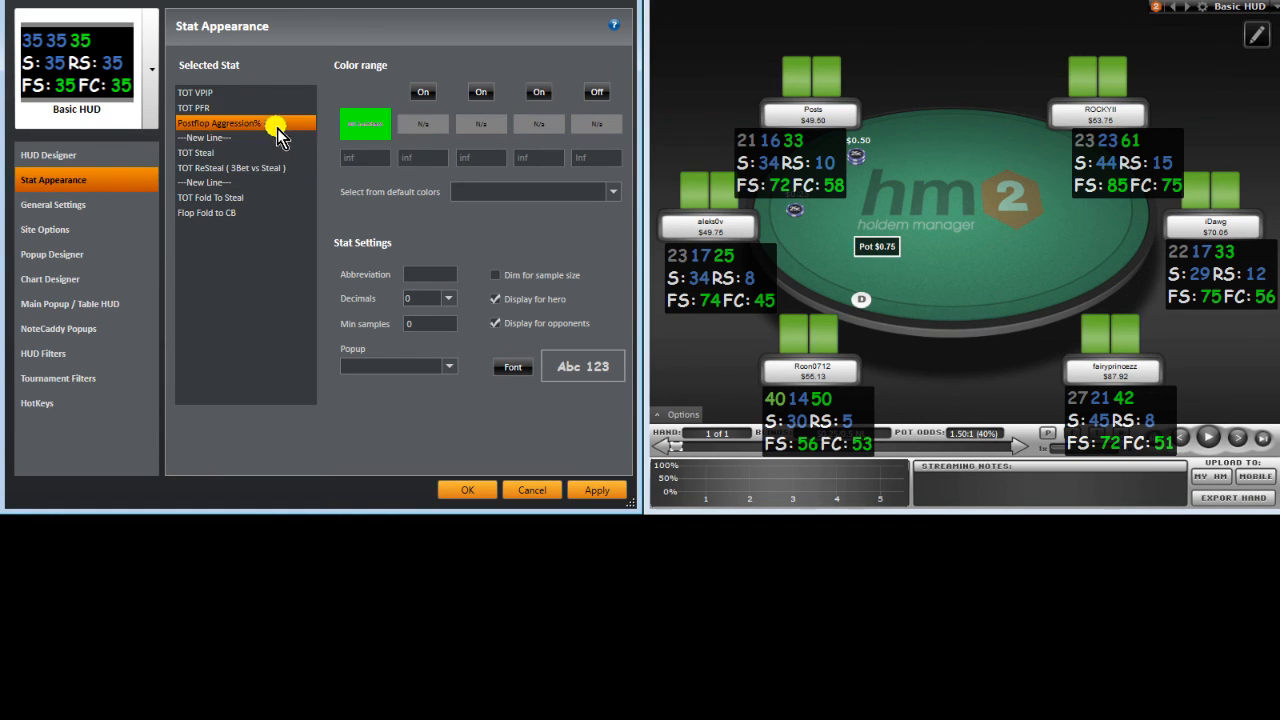
left_click(538, 96)
left_click(243, 155)
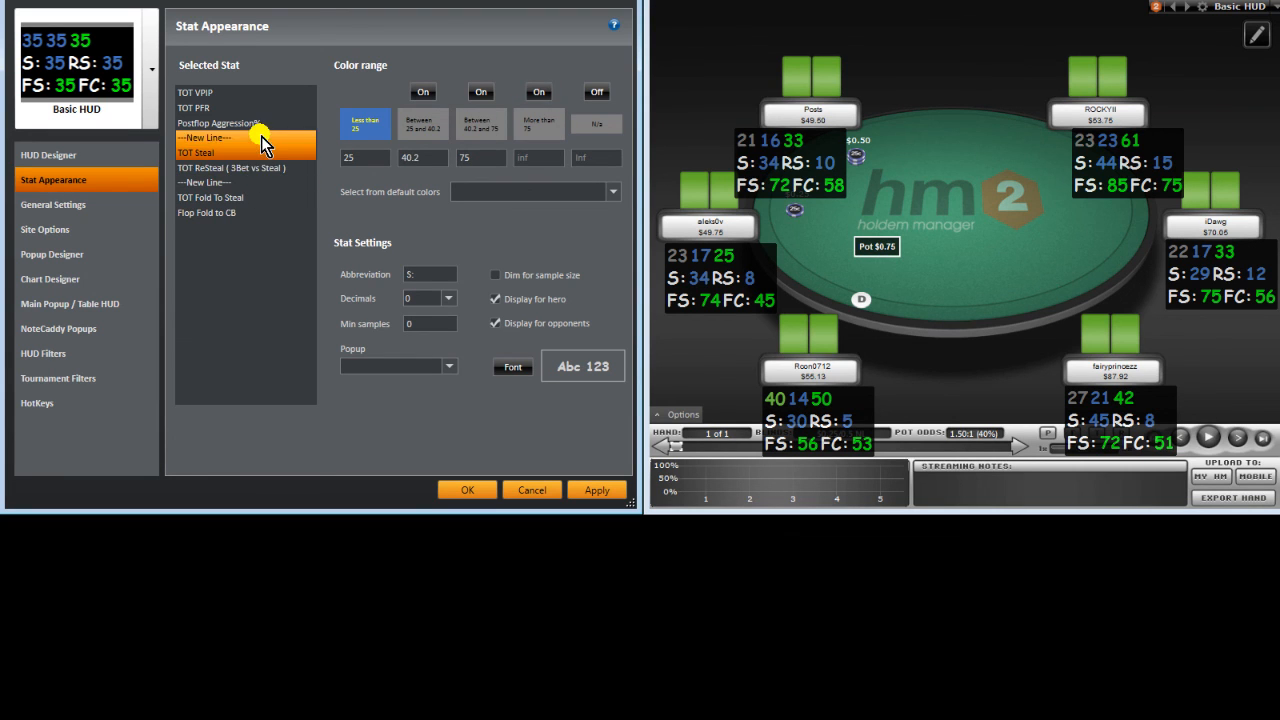
left_click(252, 167)
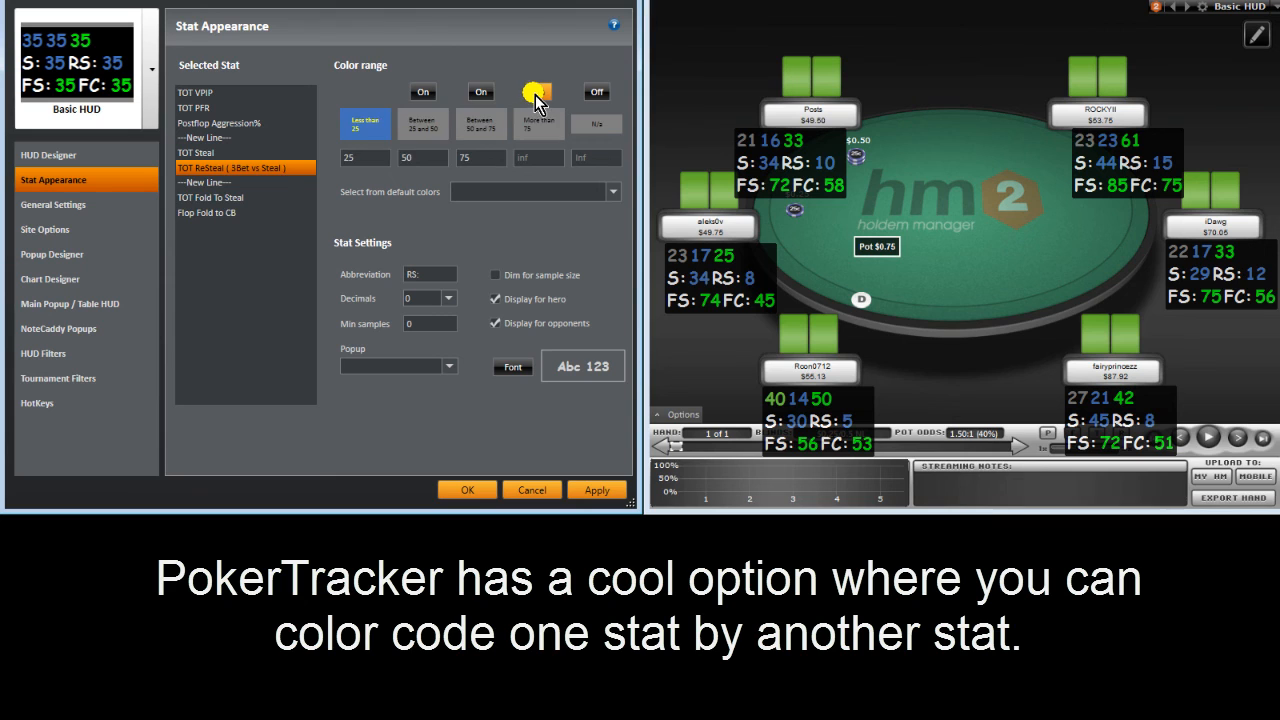
left_click(271, 198)
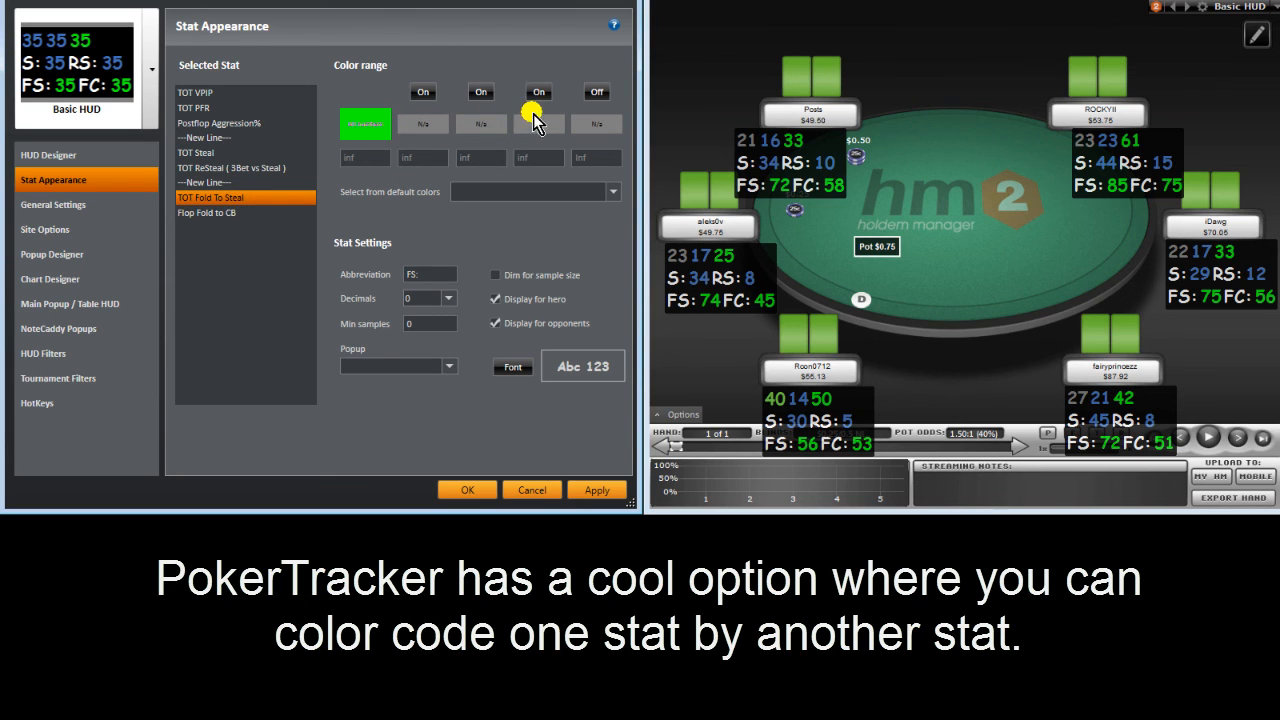
left_click(272, 212)
left_click(252, 106)
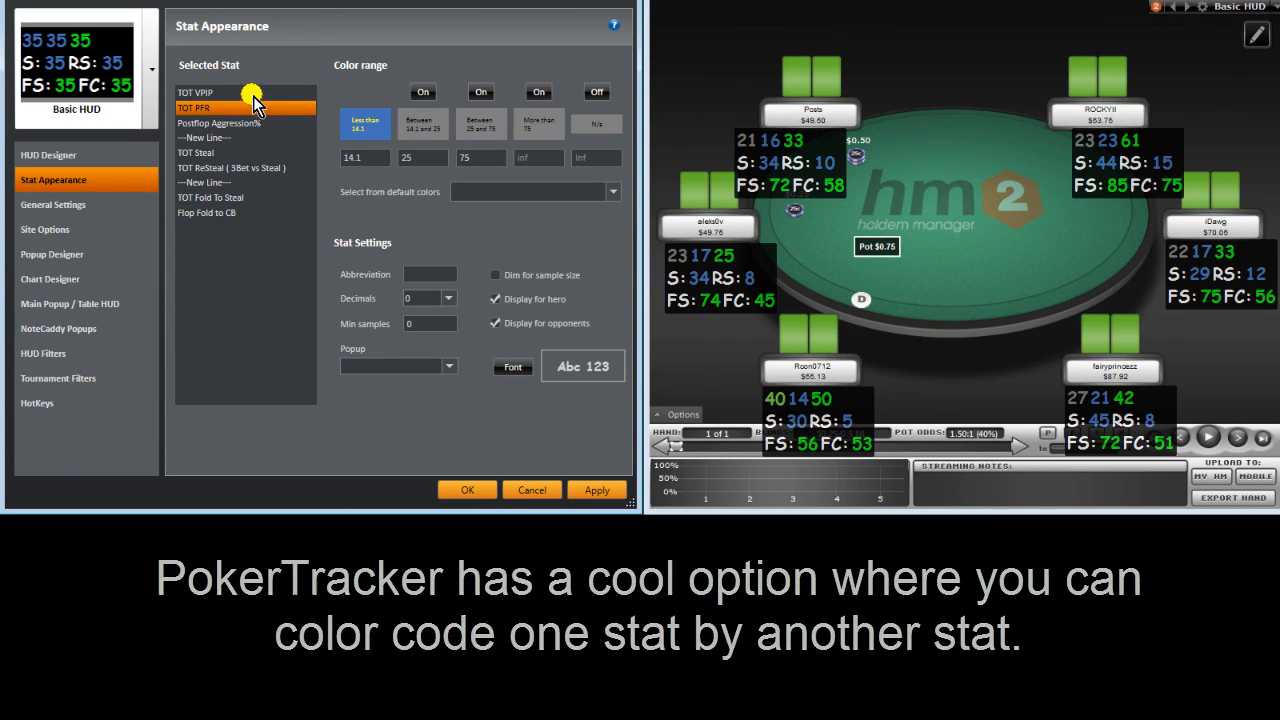
left_click(247, 124)
left_click(238, 157)
left_click(237, 166)
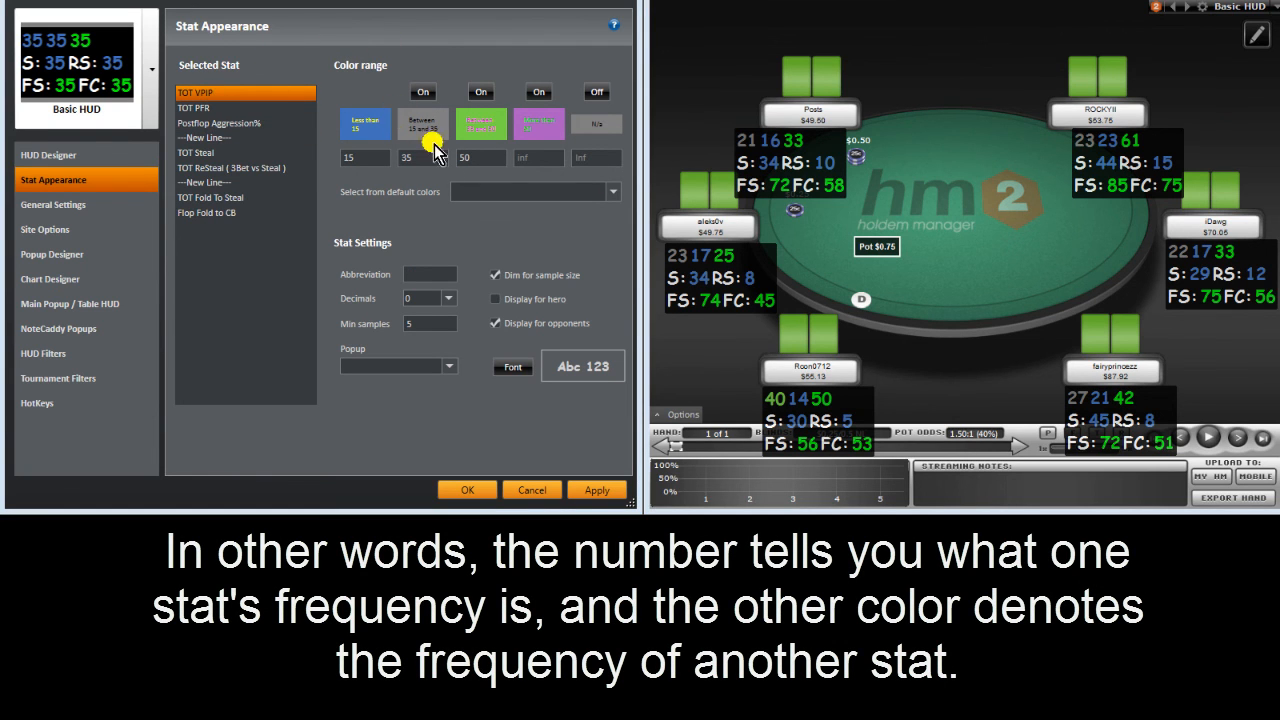
left_click(262, 107)
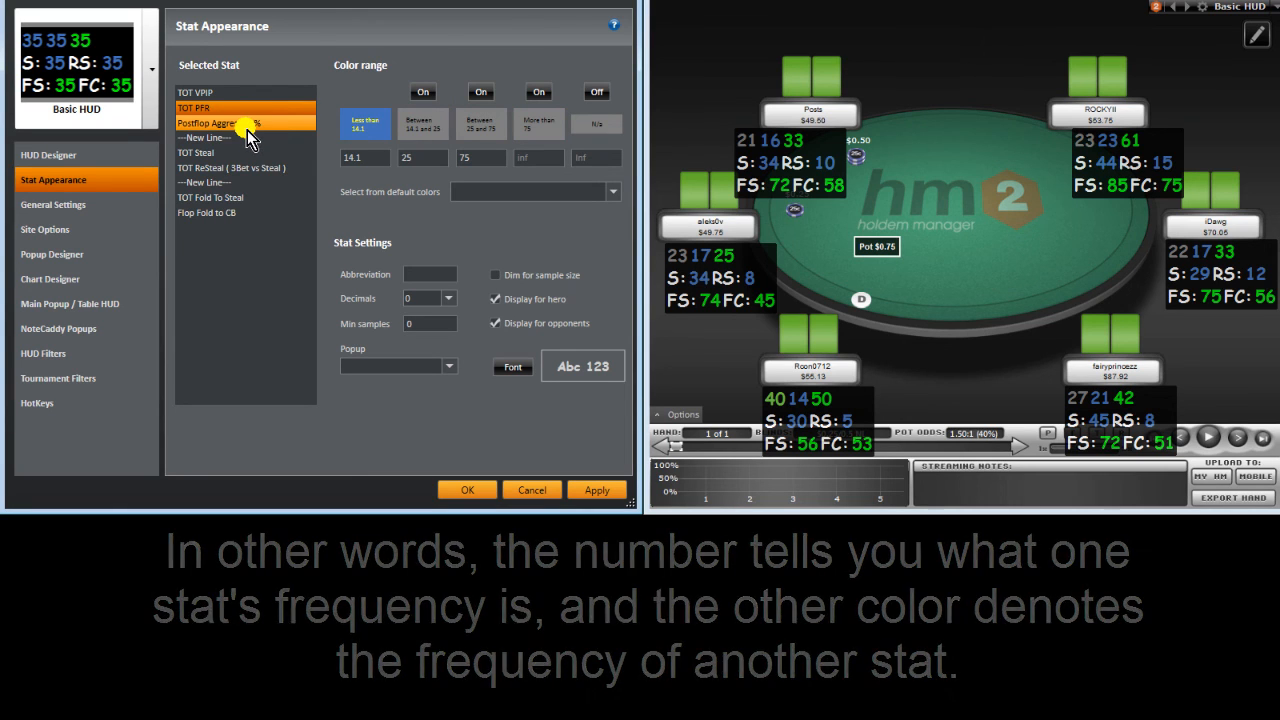
left_click(232, 123)
left_click(236, 168)
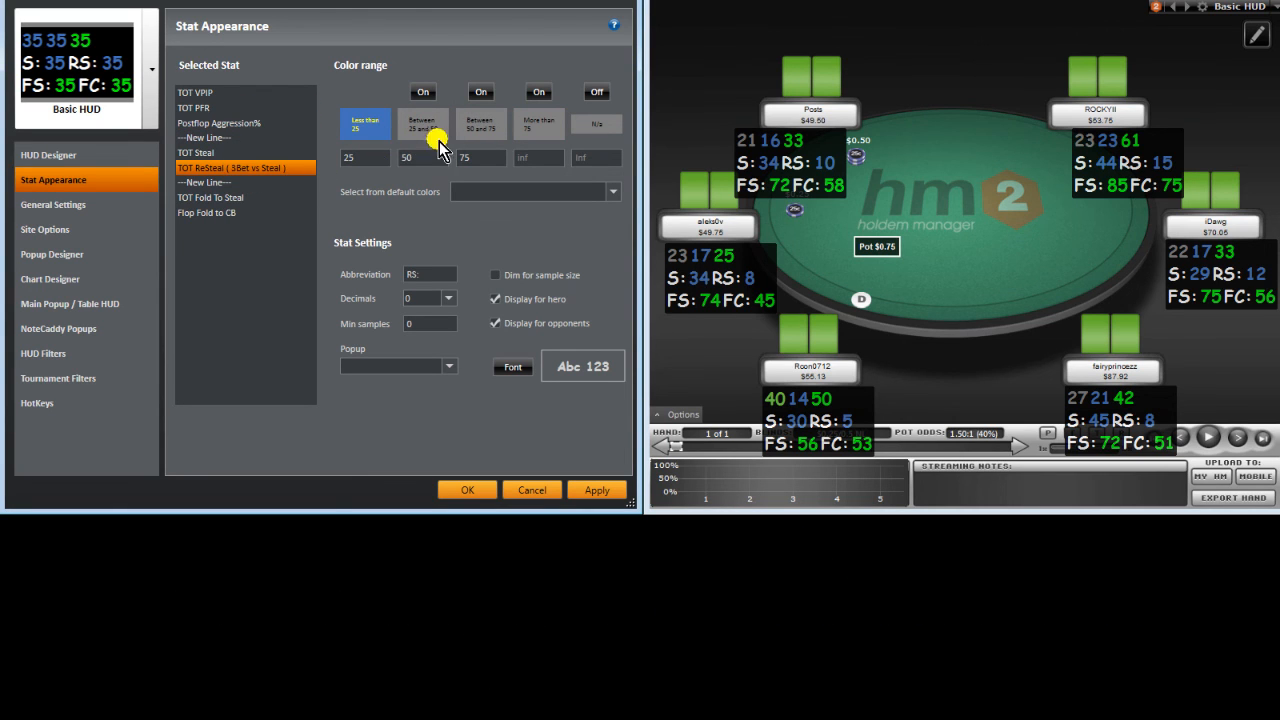
left_click(272, 93)
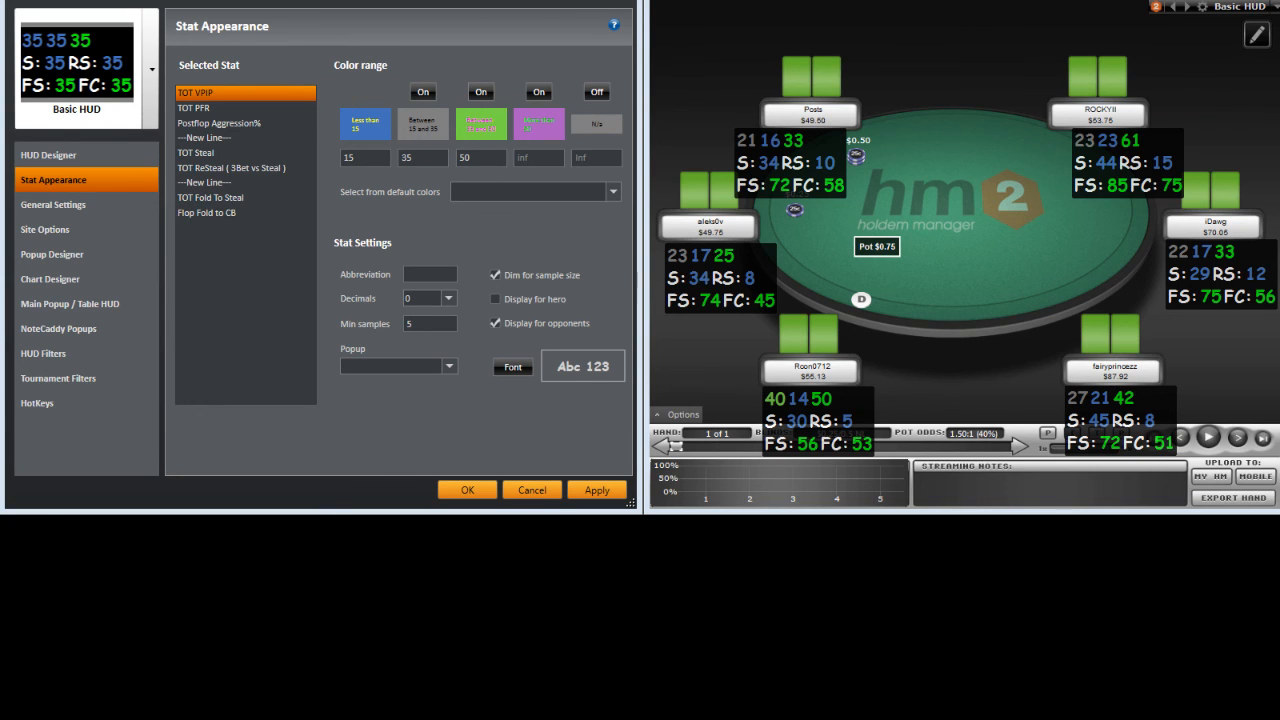
left_click(227, 107)
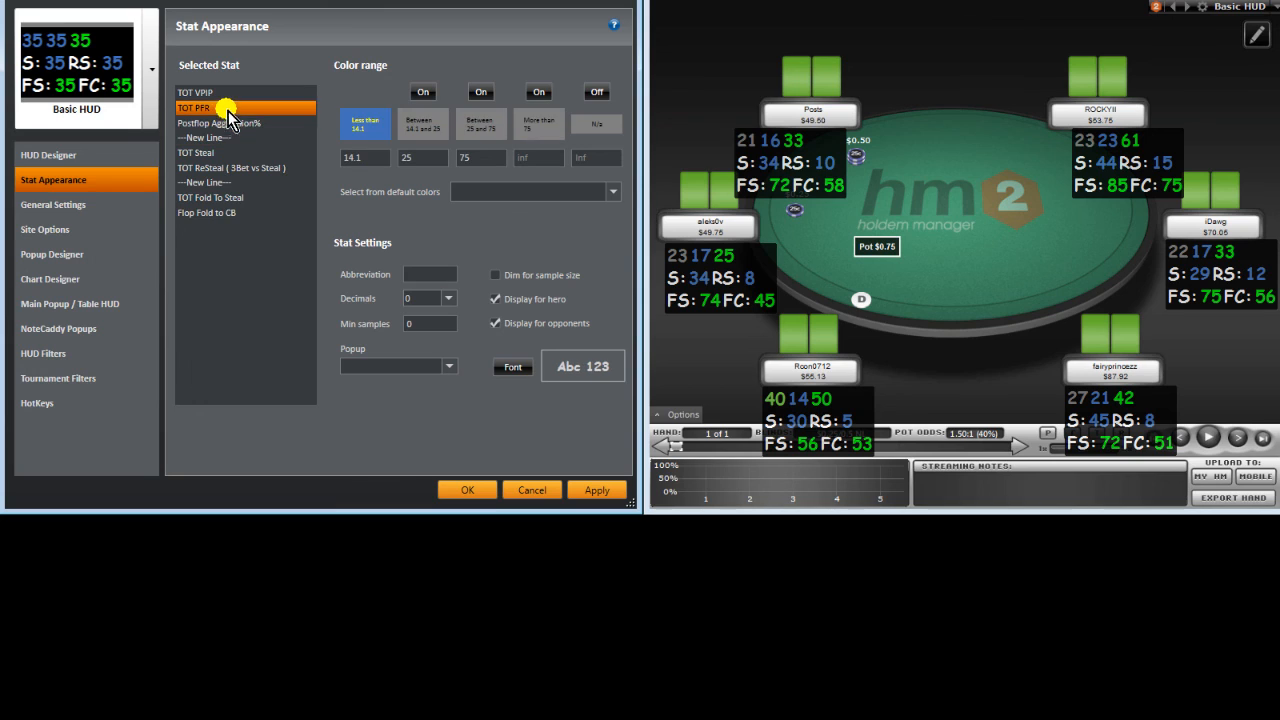
left_click(236, 93)
left_click(233, 104, "ctrl")
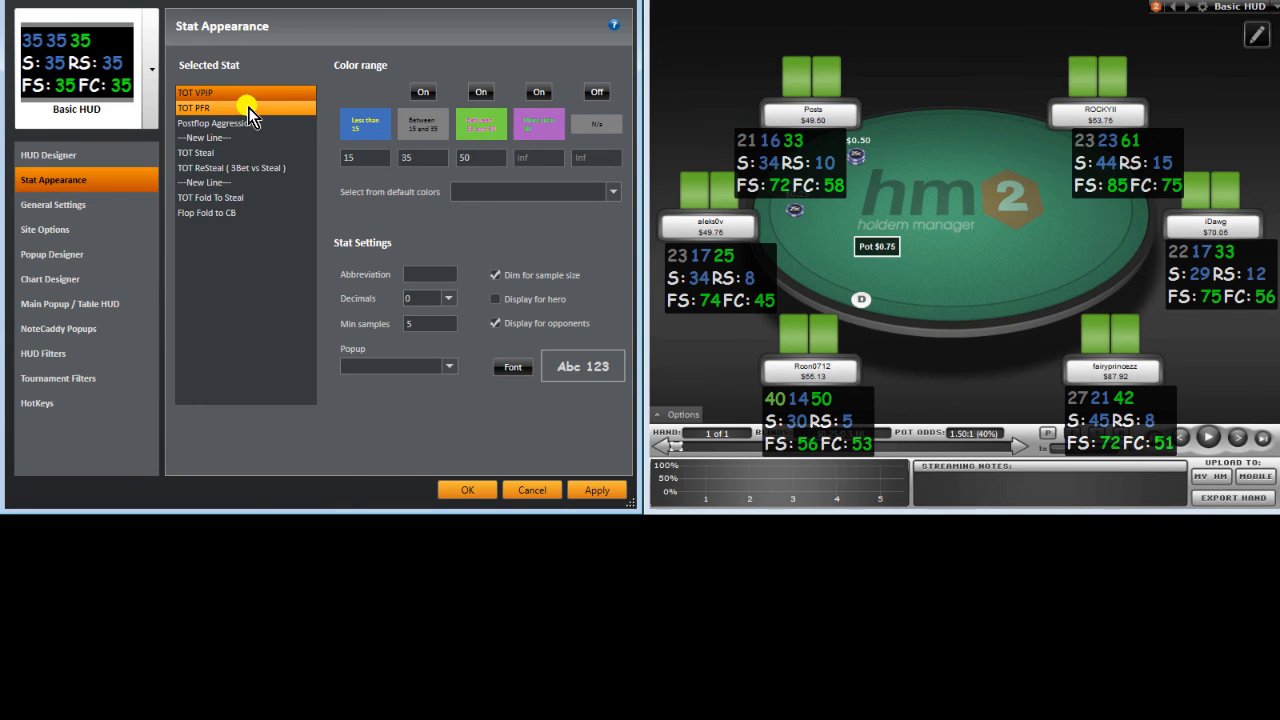
Step: Colour PFR's 25–75 range and Postflop Aggression%'s 50–75 range salmon red #FFD74E4E
left_click(472, 130)
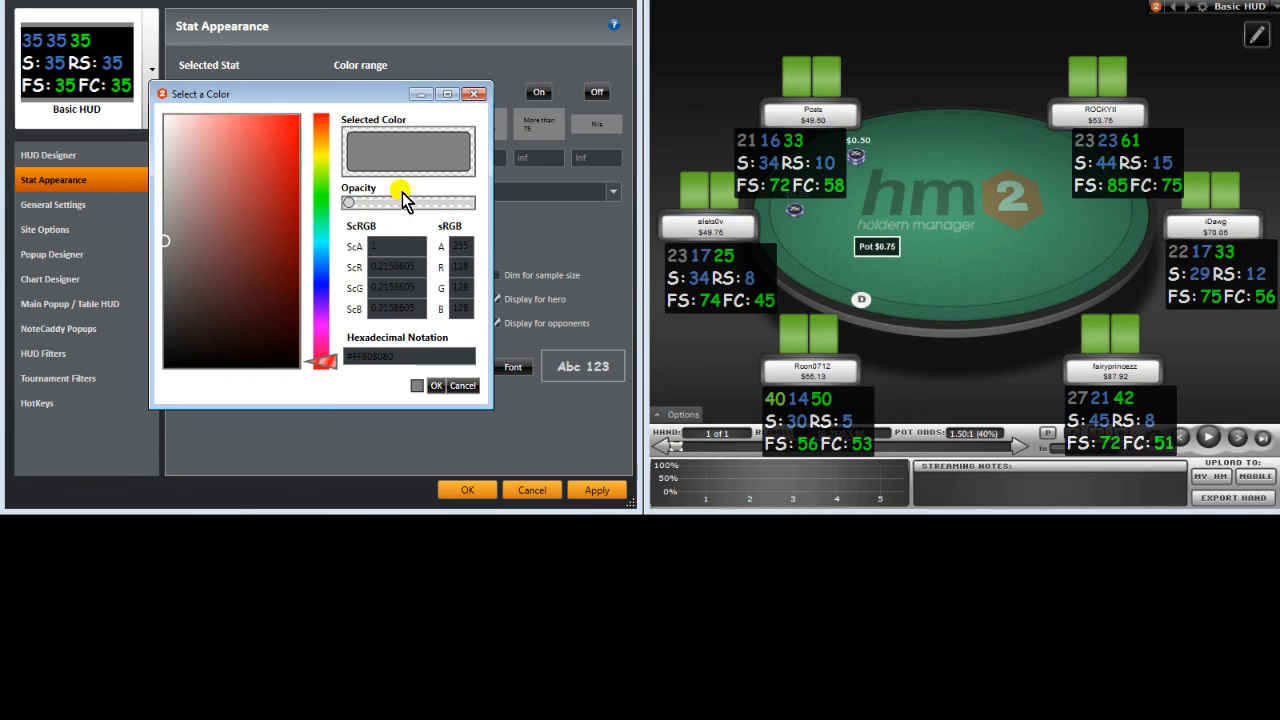
left_click_drag(163, 255, 267, 166)
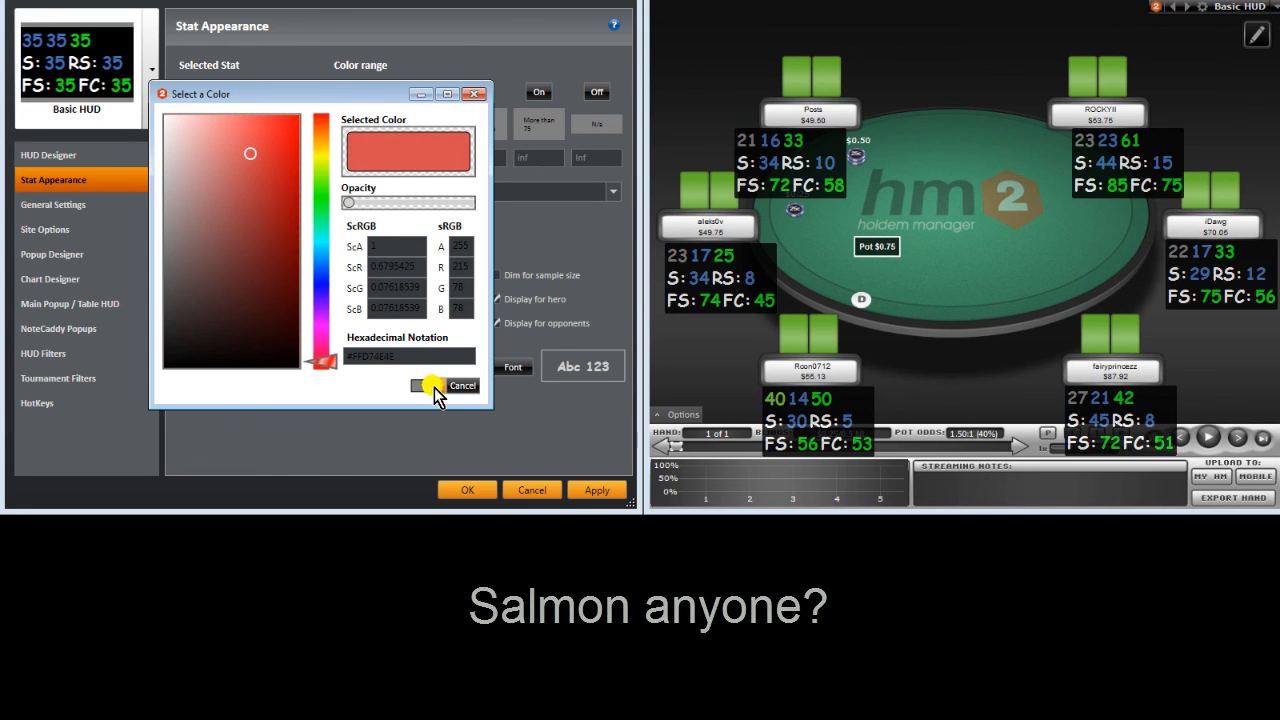
left_click_drag(415, 360, 236, 350)
key("ctrl+c")
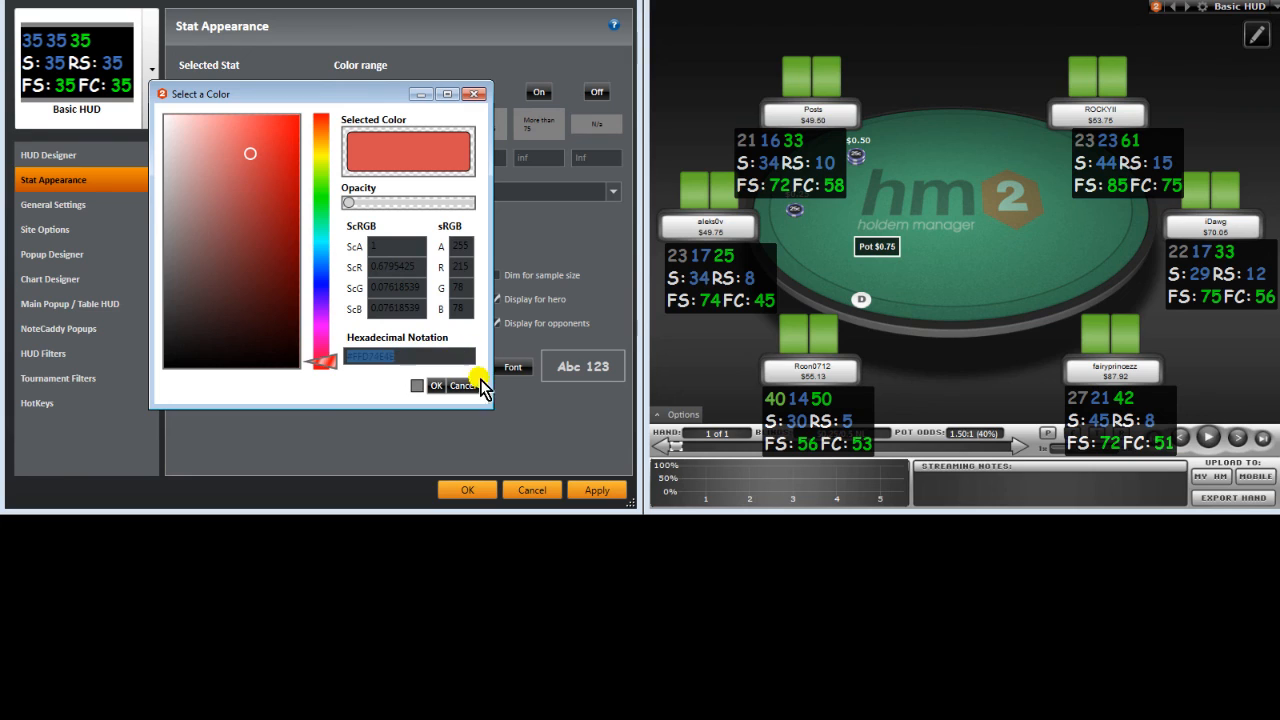
left_click(434, 390)
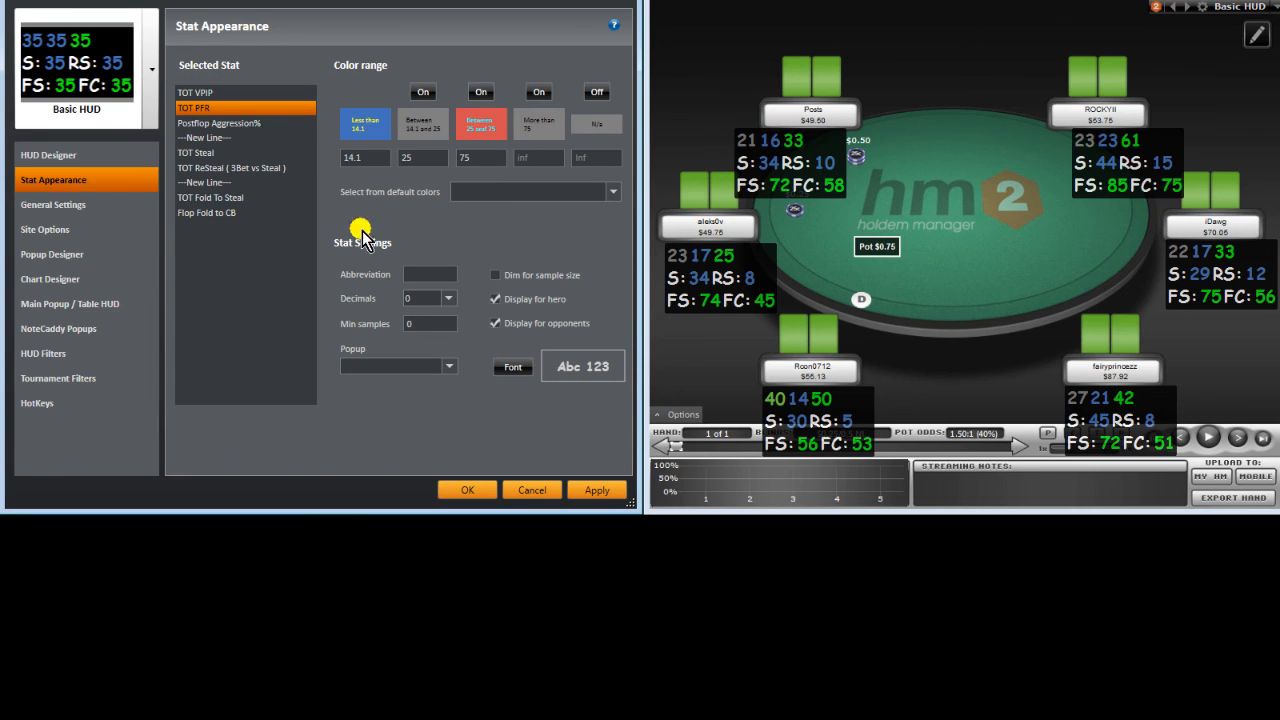
left_click(284, 125)
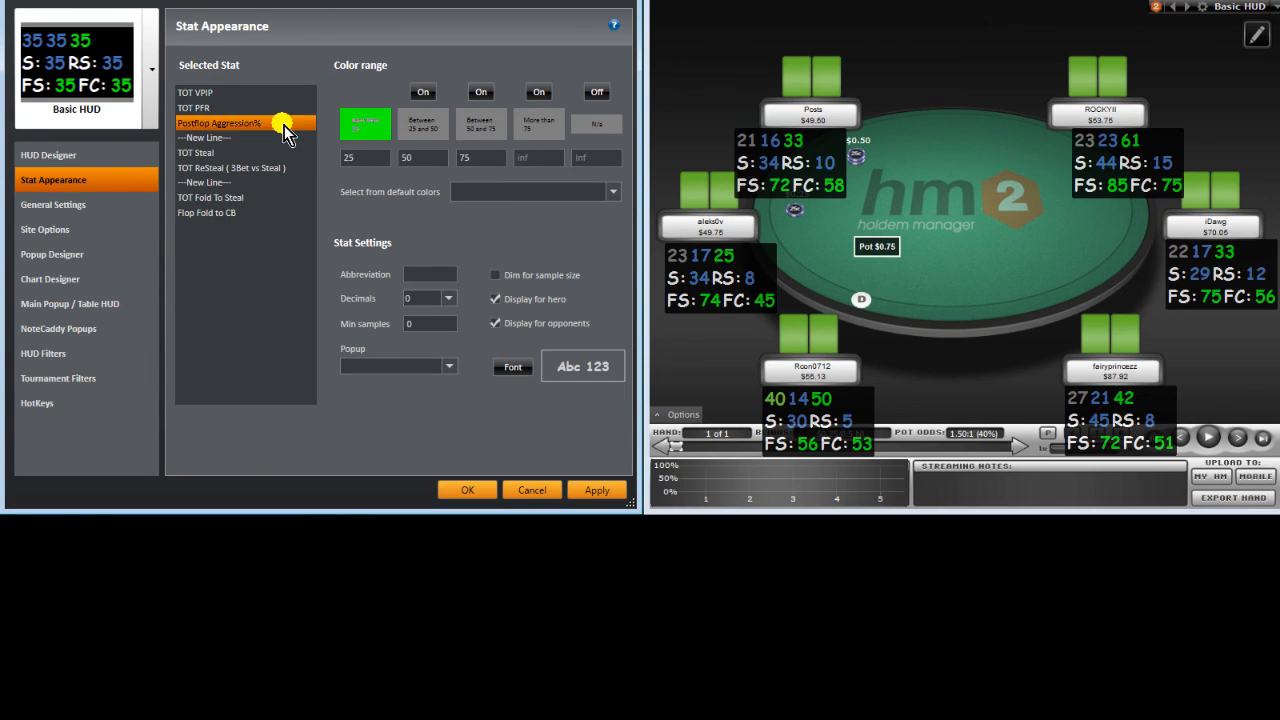
left_click(486, 128)
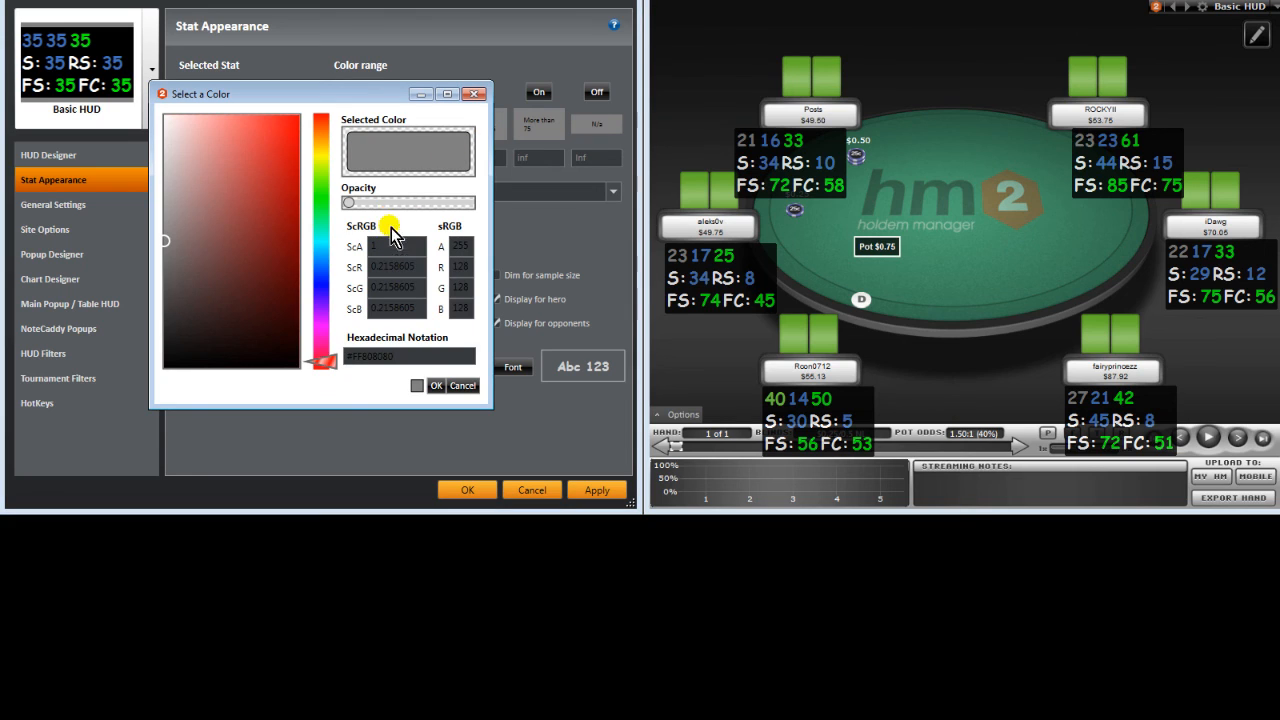
left_click_drag(412, 355, 259, 356)
key("ctrl+v")
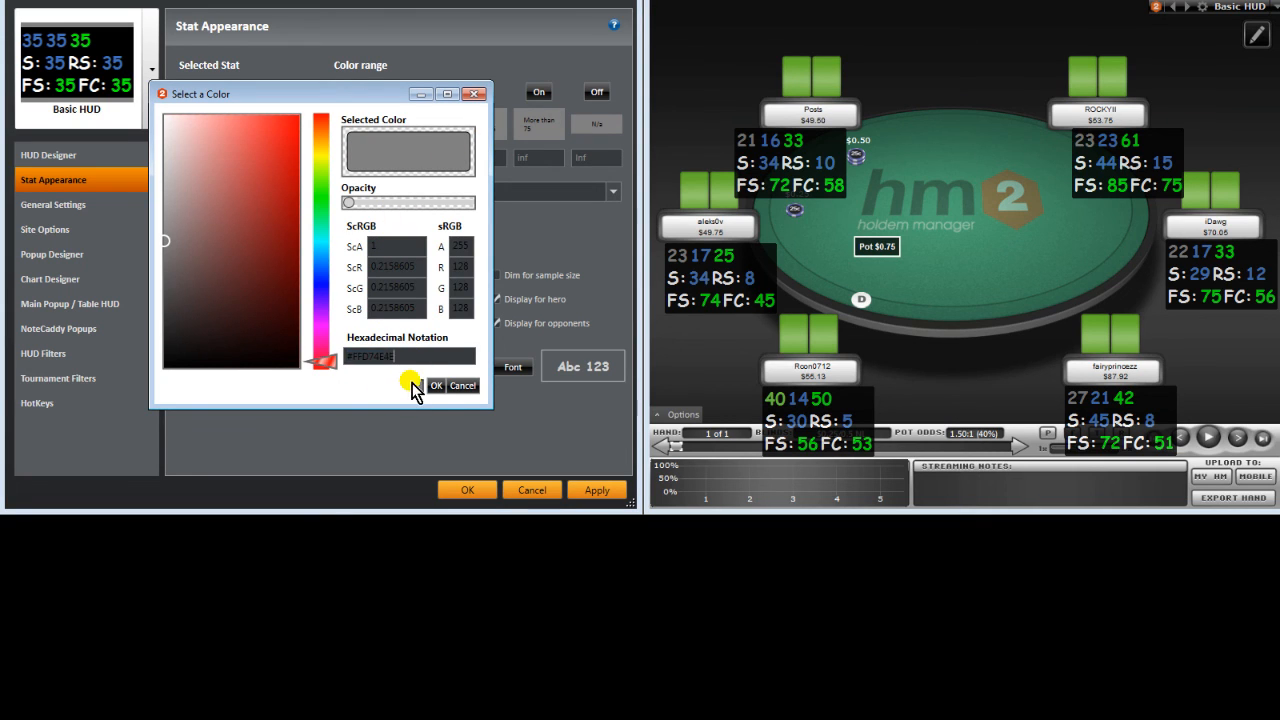
left_click(434, 386)
Step: Make TOT Steal's 40.2–75 and TOT ReSteal's 50–75 ranges salmon red, then apply
left_click(255, 155)
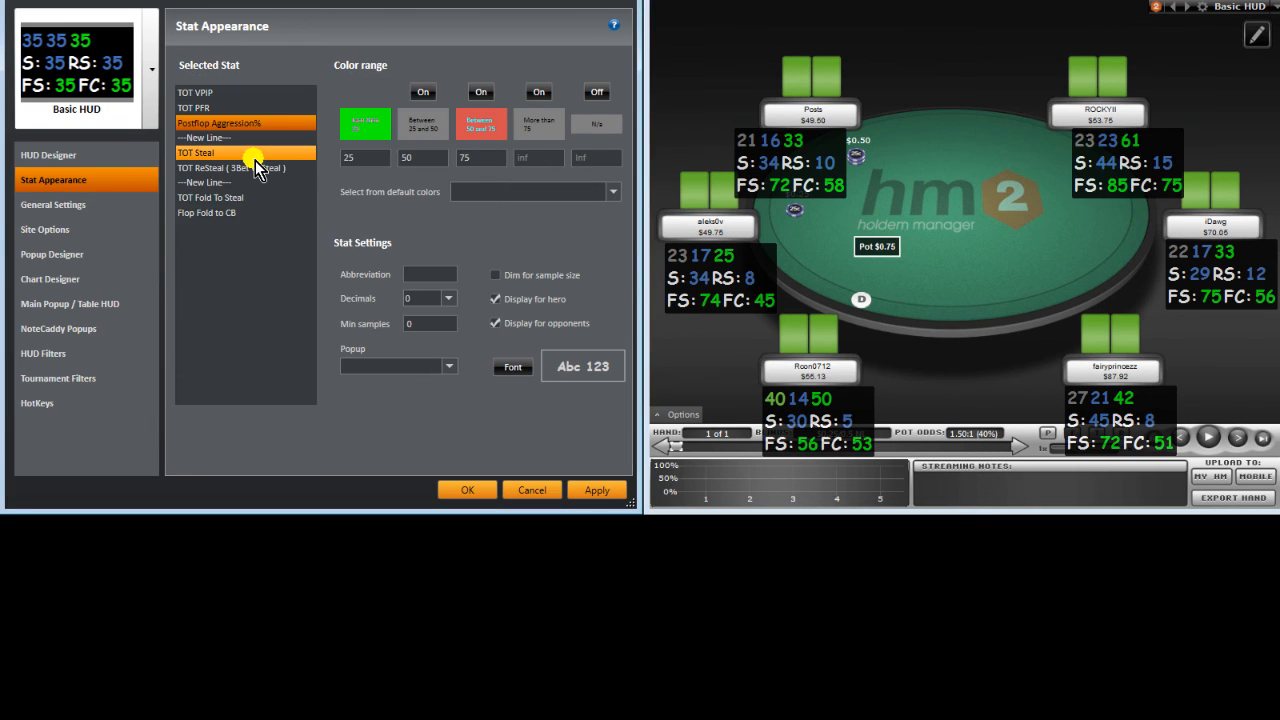
left_click(495, 140)
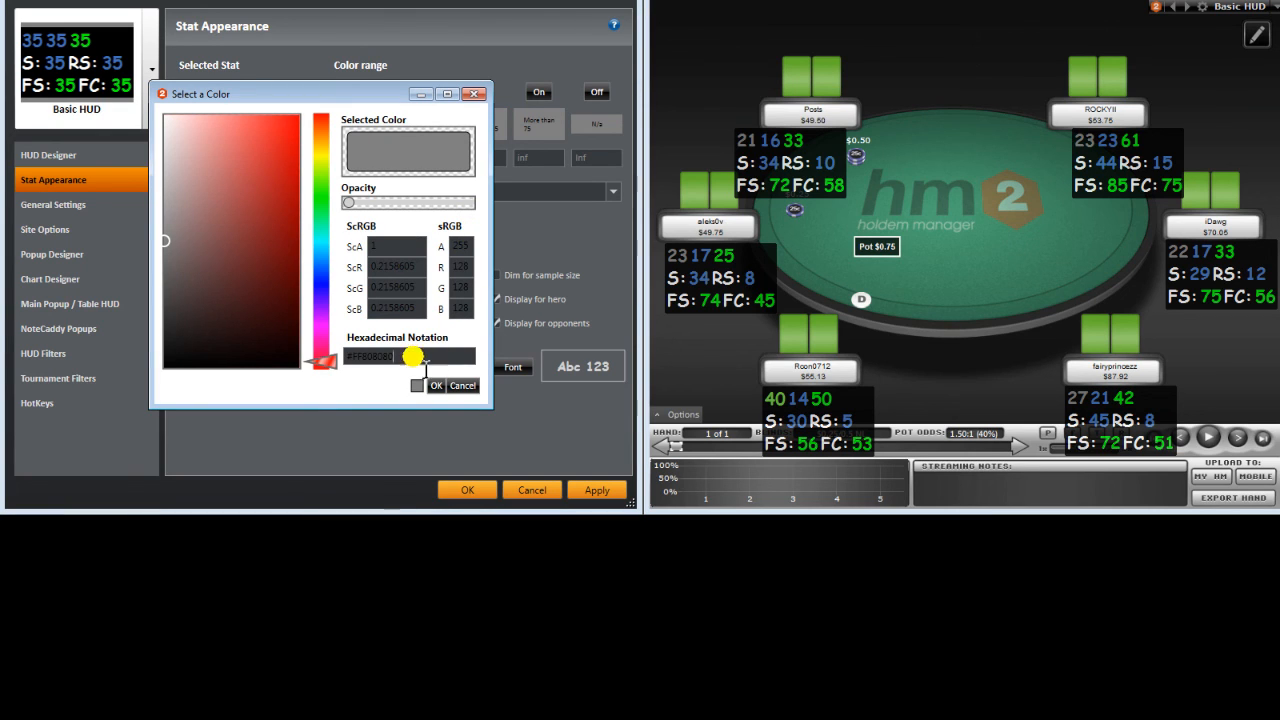
left_click_drag(414, 355, 275, 358)
key("ctrl+v")
left_click(438, 387)
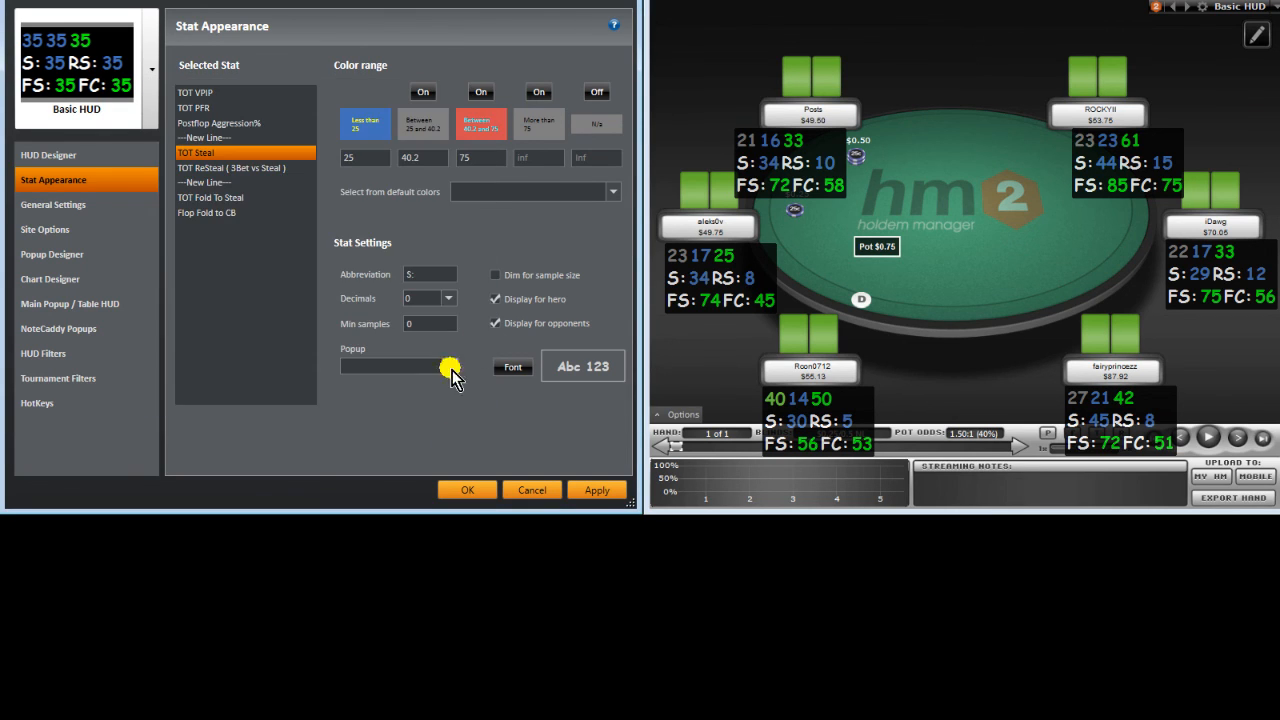
left_click(250, 167)
left_click(482, 132)
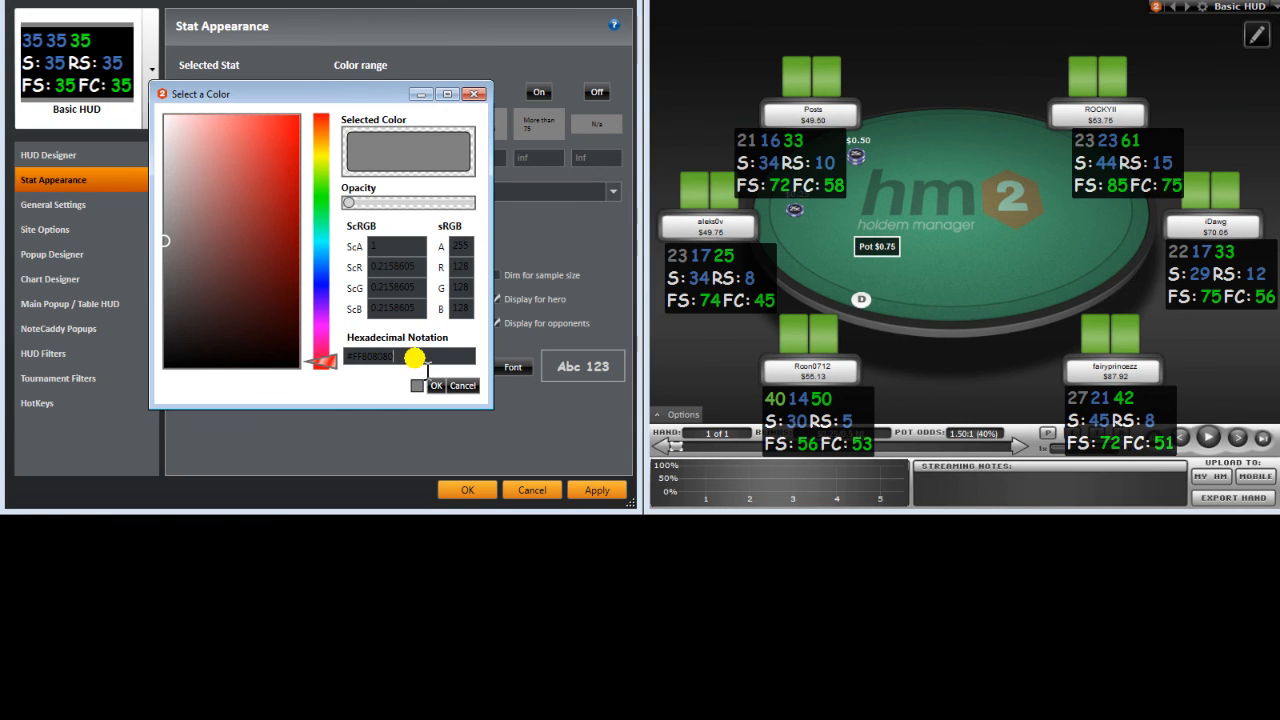
left_click_drag(414, 358, 234, 354)
key("ctrl+v")
left_click(437, 384)
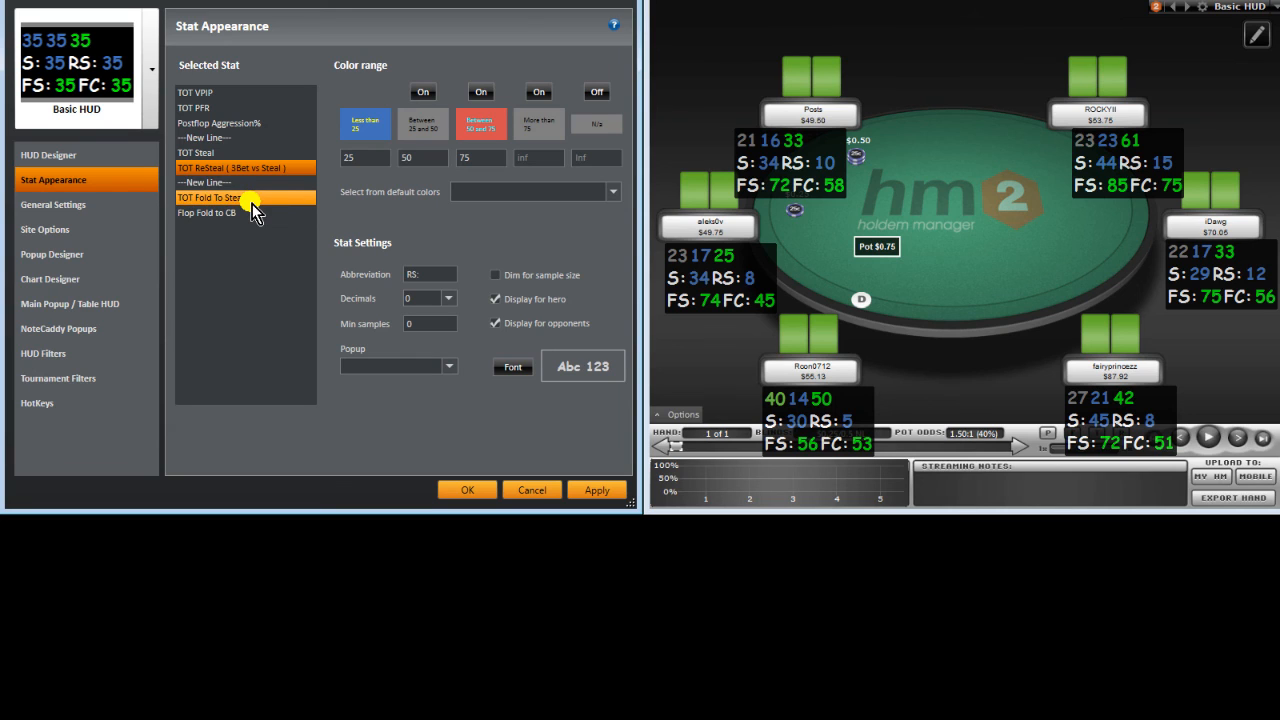
left_click(594, 489)
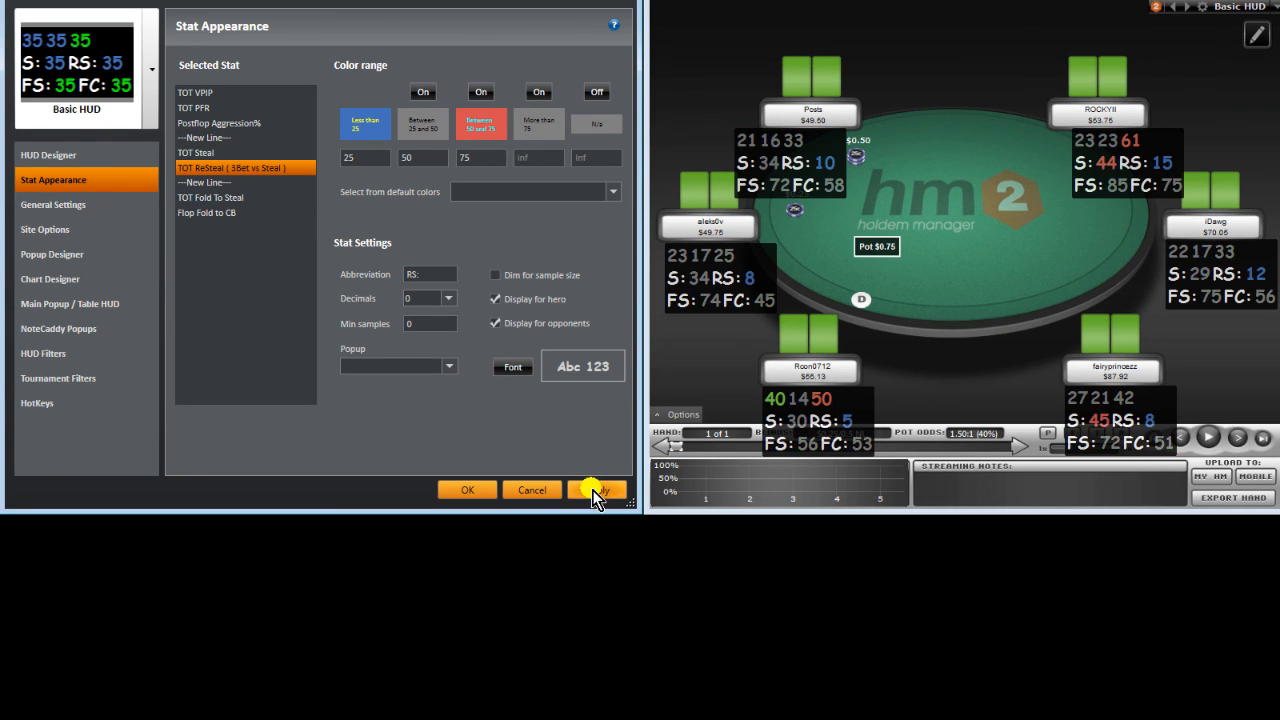
left_click(245, 93)
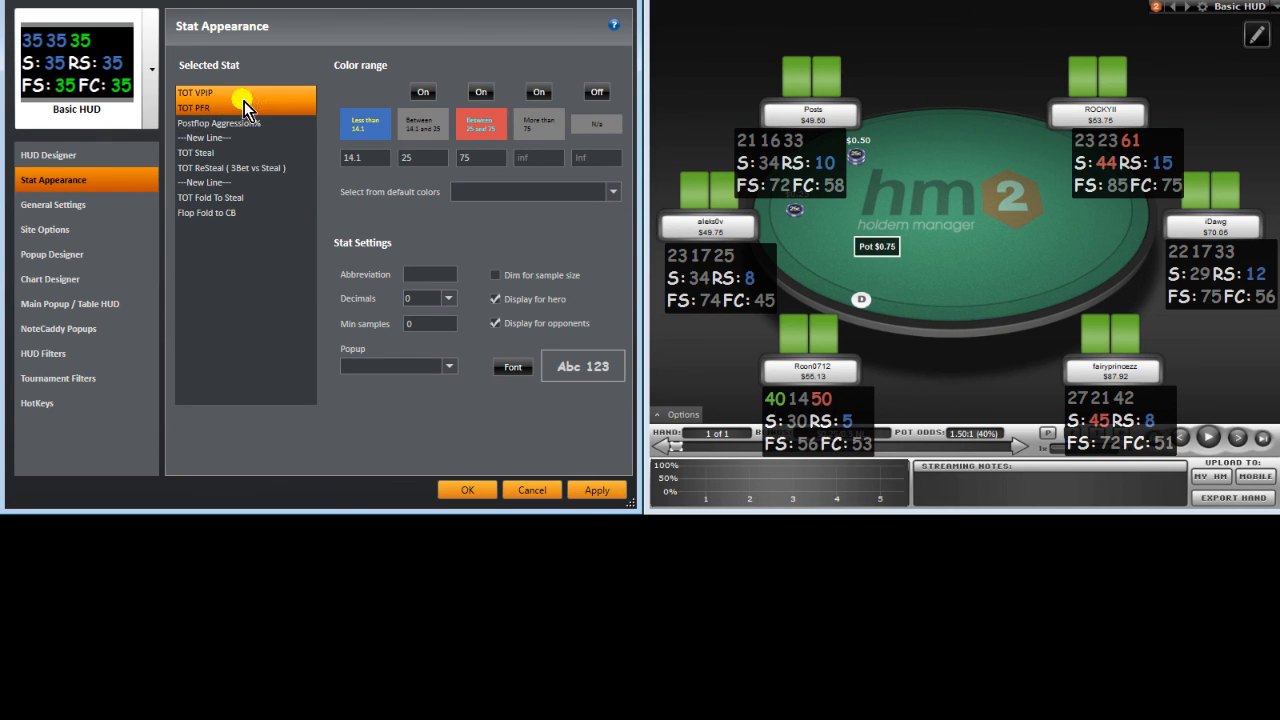
Step: Copy the purple hex code from TOT VPIP's above-75 colour range
left_click(243, 108)
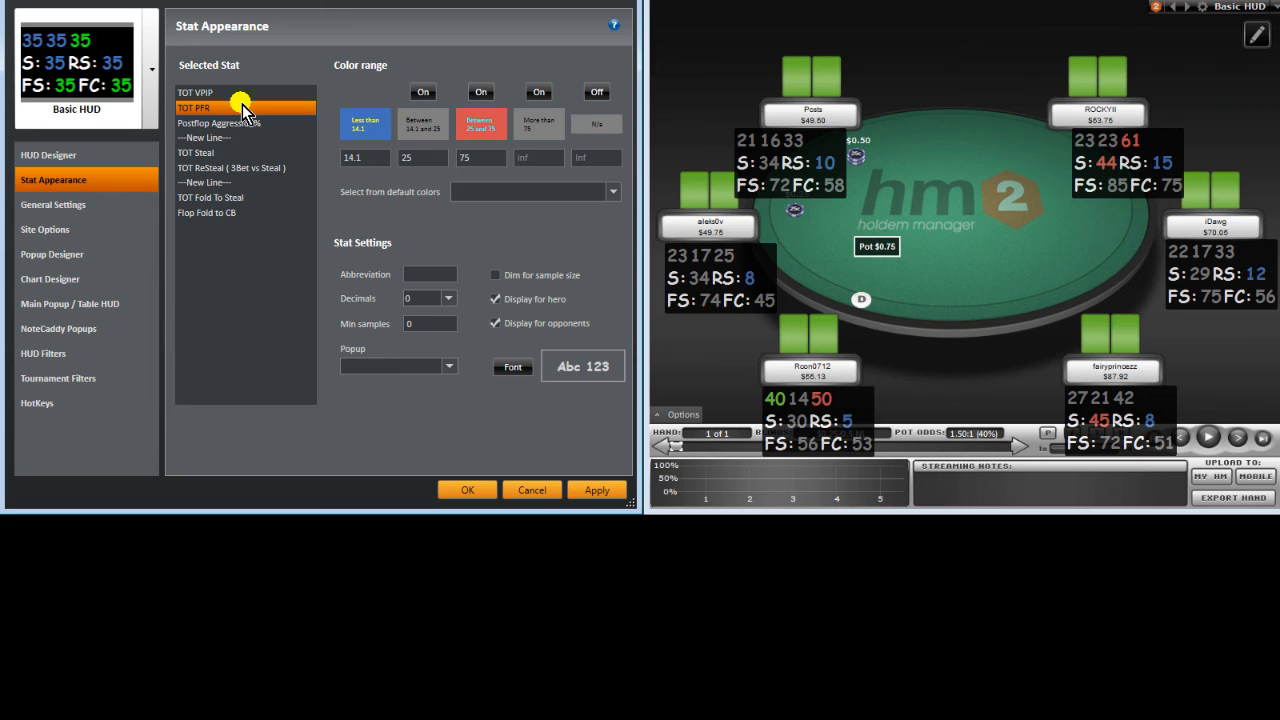
left_click(252, 92)
left_click(552, 125)
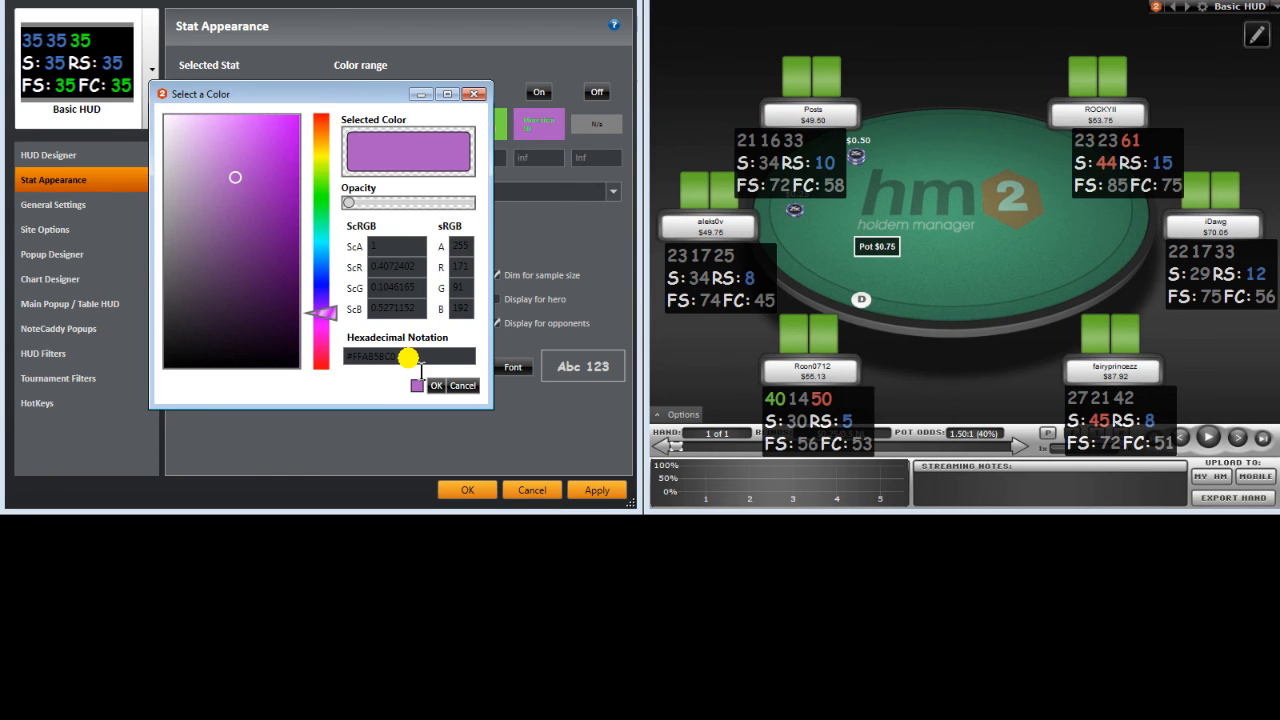
left_click_drag(412, 358, 275, 368)
key("ctrl+c")
left_click(466, 386)
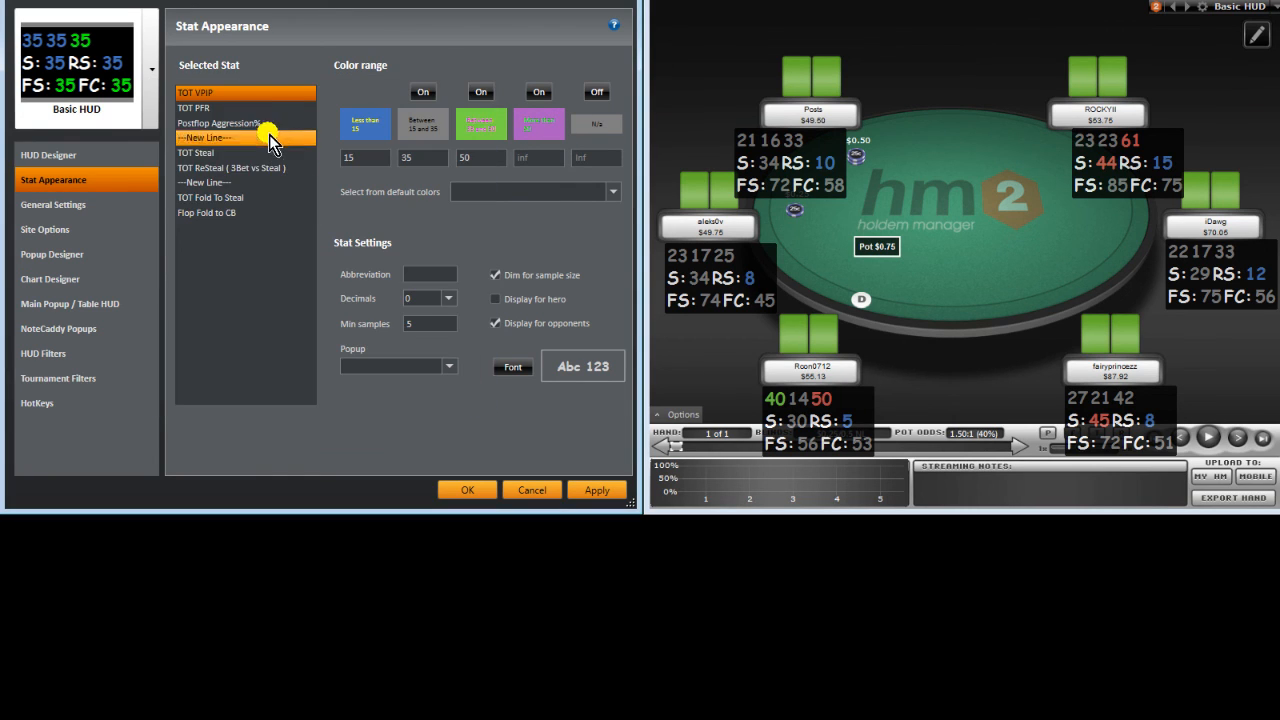
Step: Colour the above-75 range purple for TOT PFR and Postflop Aggression%
left_click(255, 108)
left_click(538, 125)
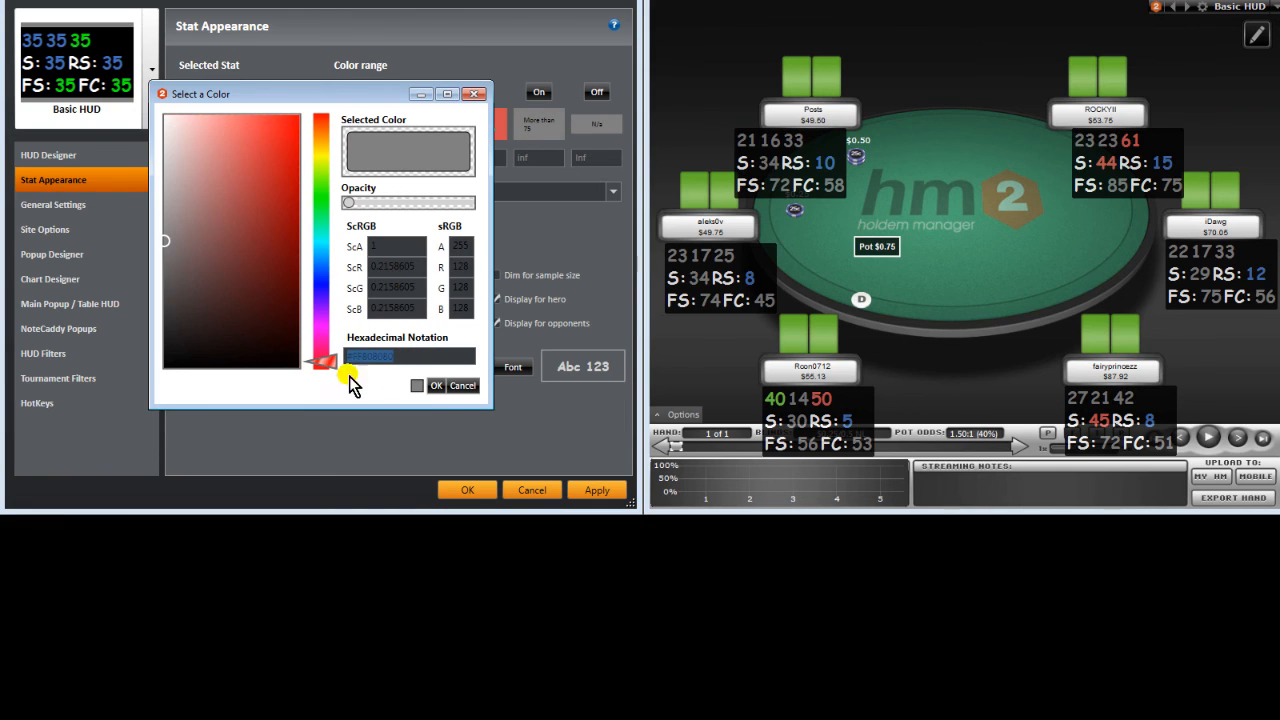
left_click(436, 389)
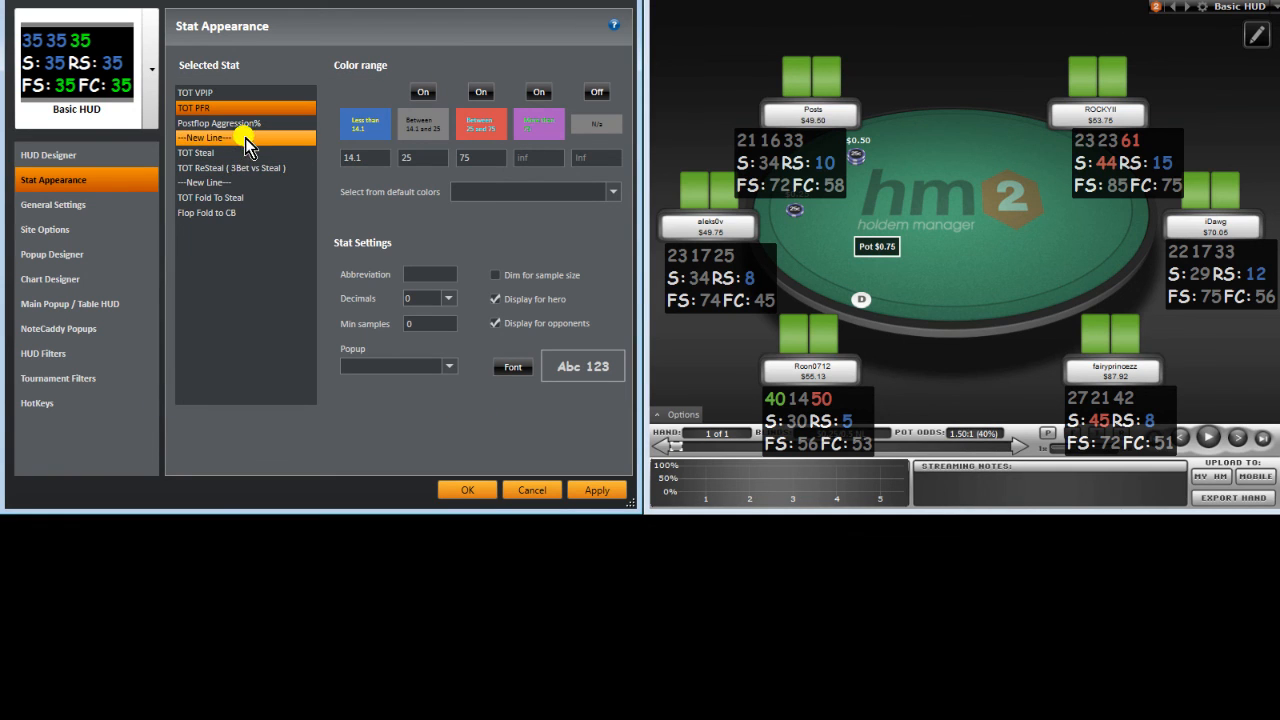
left_click(256, 134)
left_click(258, 123)
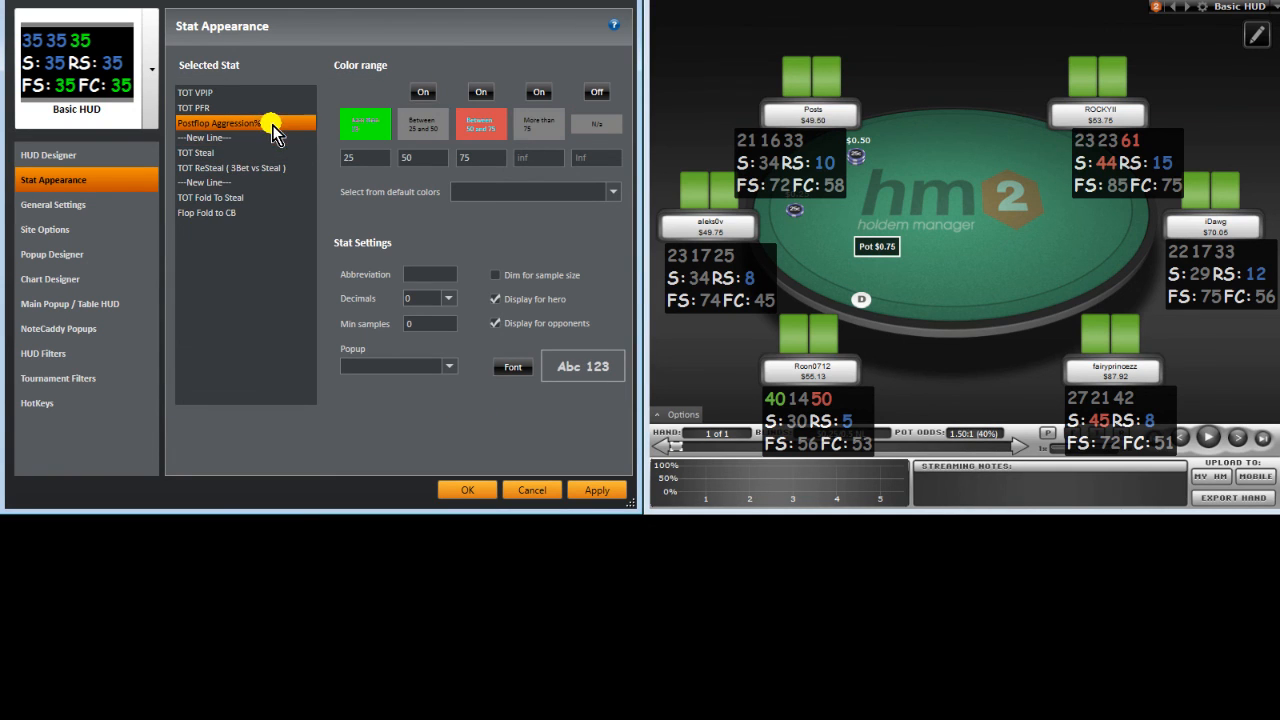
left_click(527, 118)
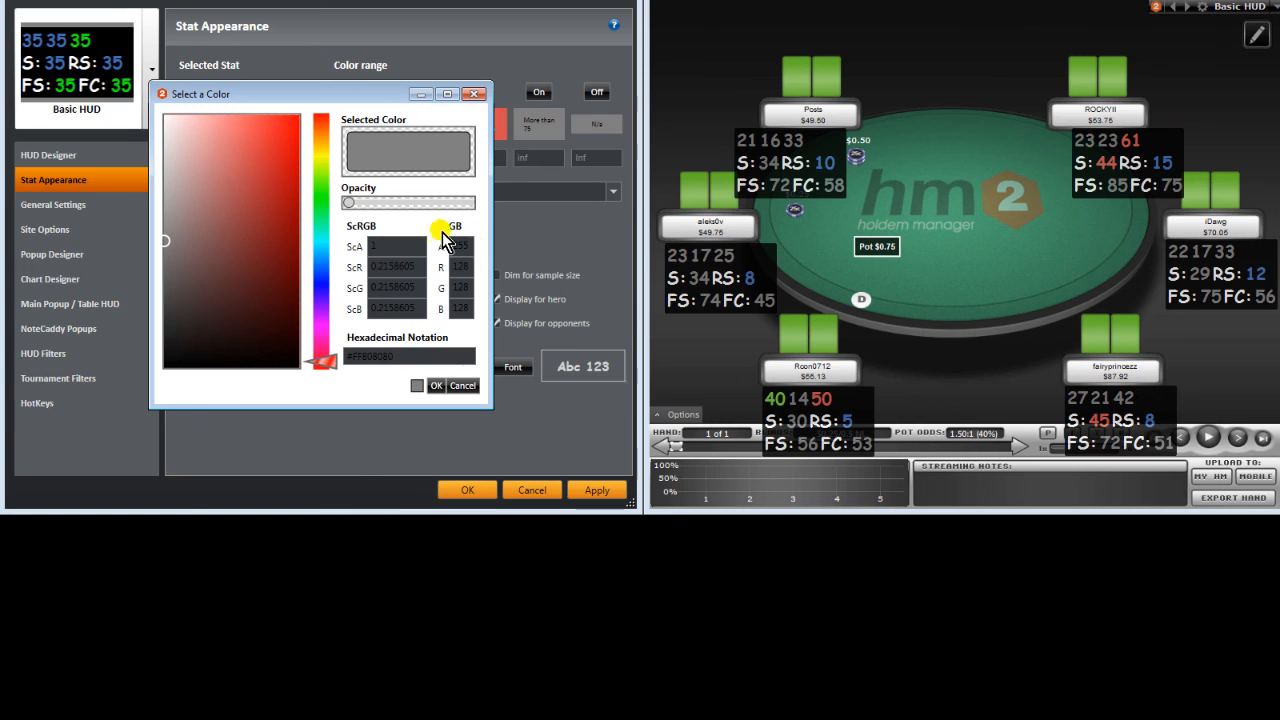
left_click(432, 388)
Step: Make TOT Steal and TOT ReSteal's above-75 range purple (#FFAB58C0) and recheck the colours
left_click(263, 156)
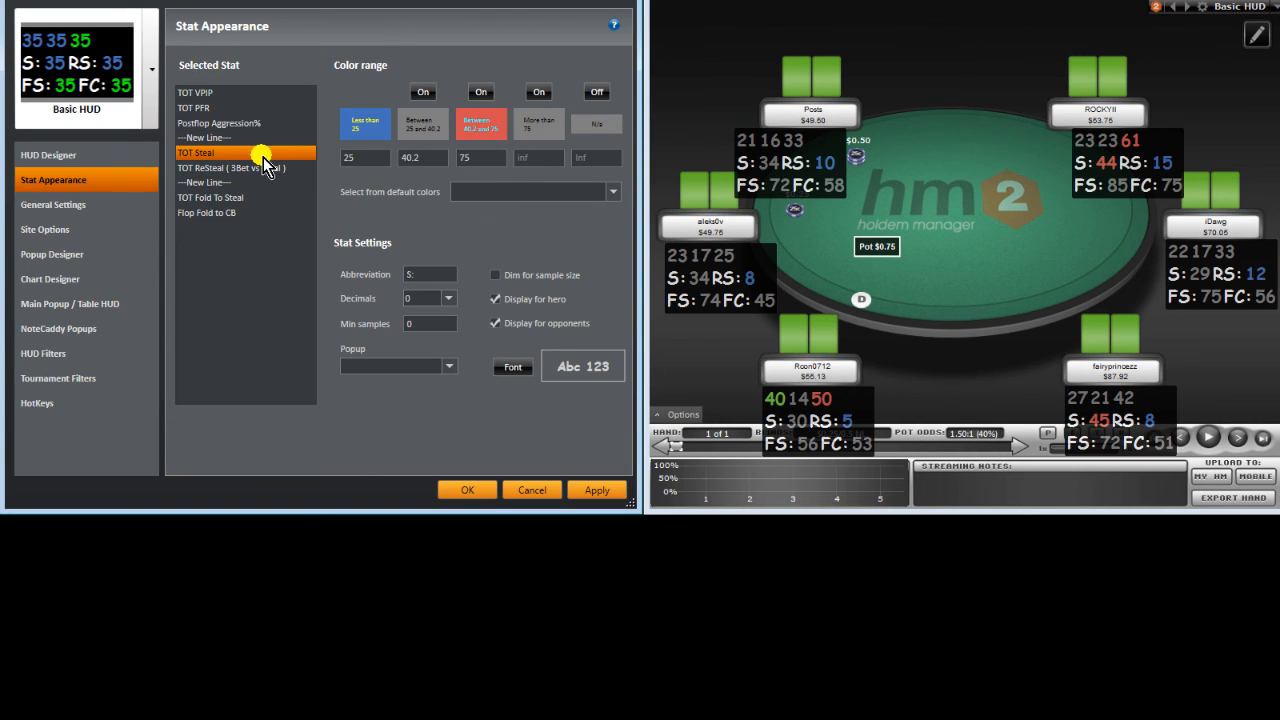
left_click(531, 126)
triple_click(425, 358)
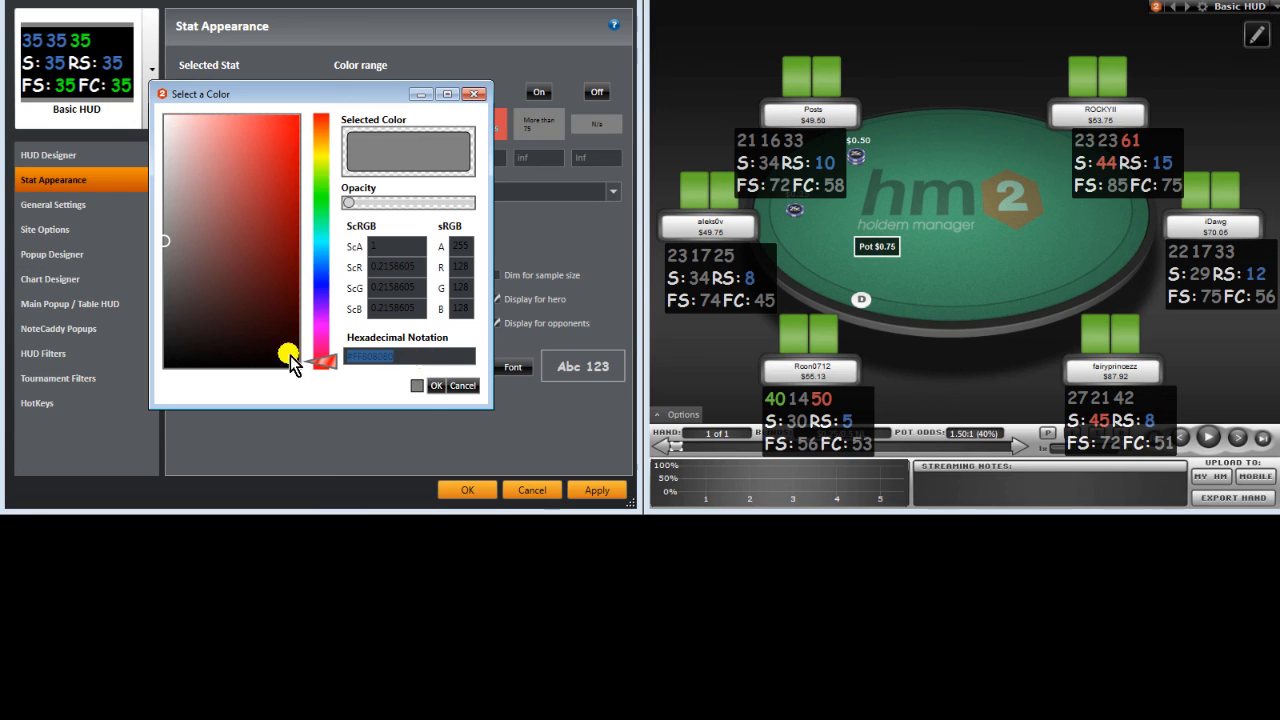
type("#FFAB58C0")
left_click(428, 386)
left_click(294, 167)
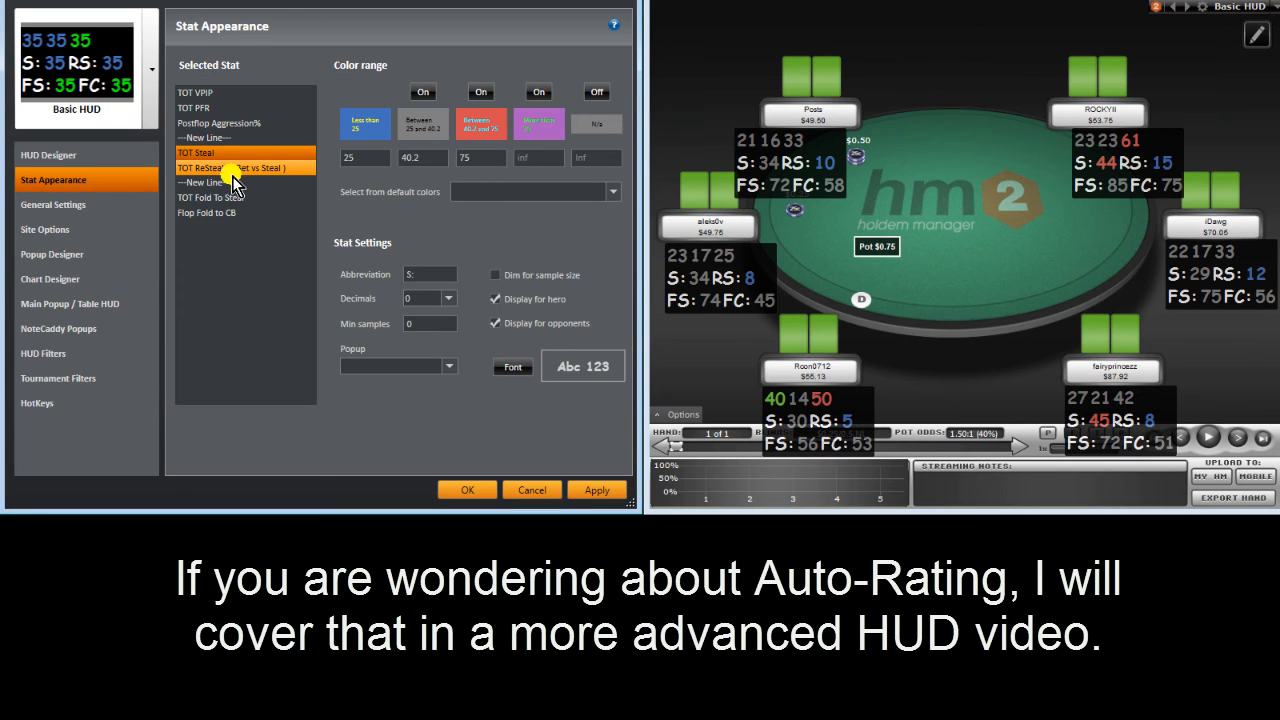
left_click(541, 127)
left_click_drag(411, 355, 251, 368)
key("ctrl+v")
left_click(437, 389)
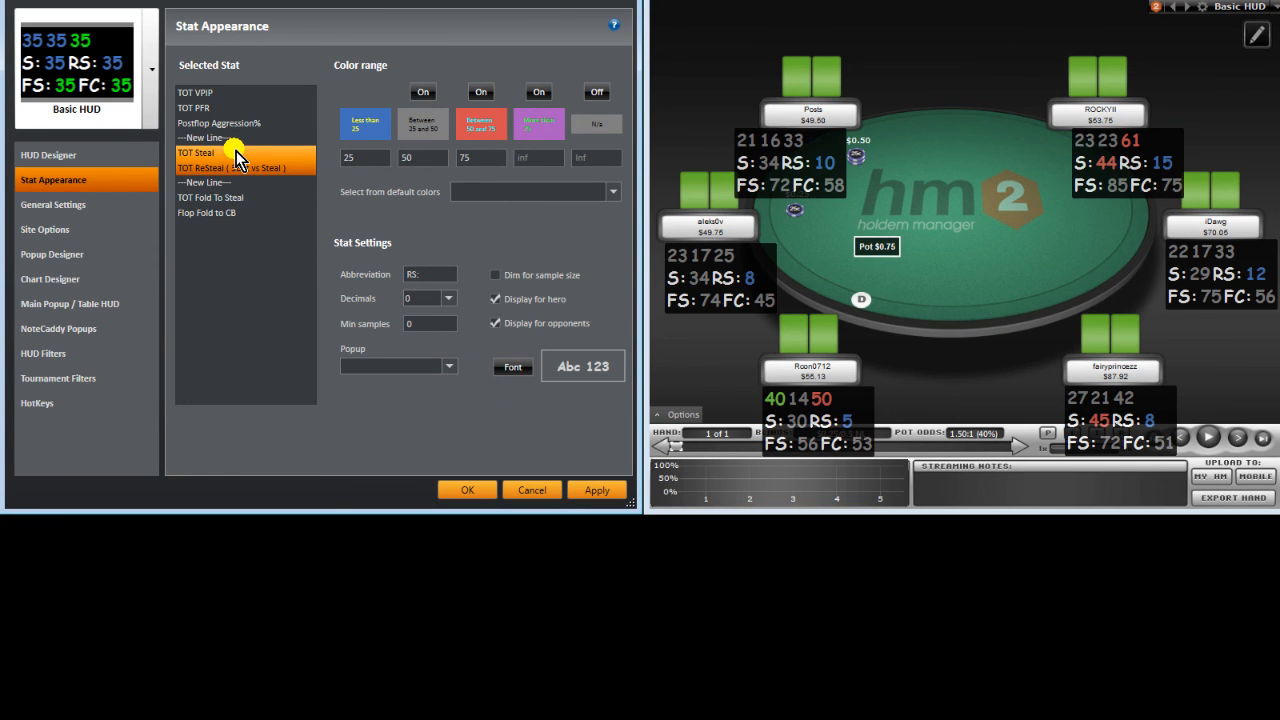
left_click(232, 123)
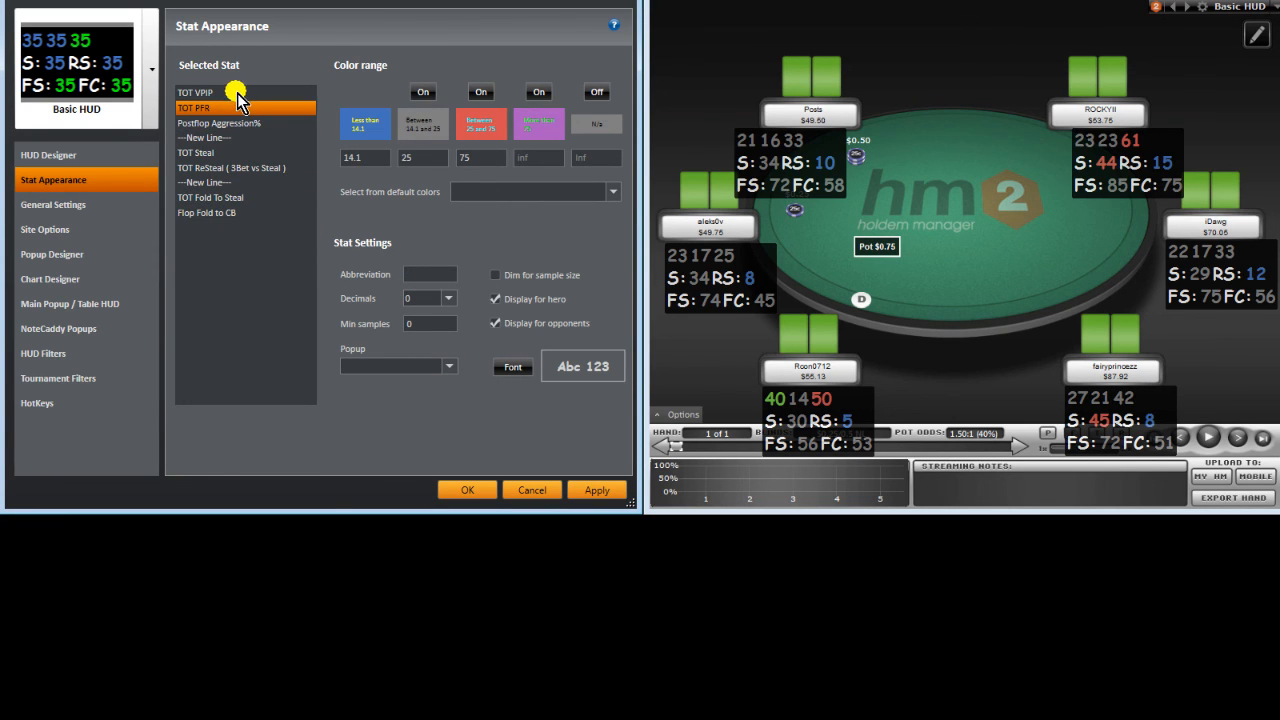
left_click(232, 92)
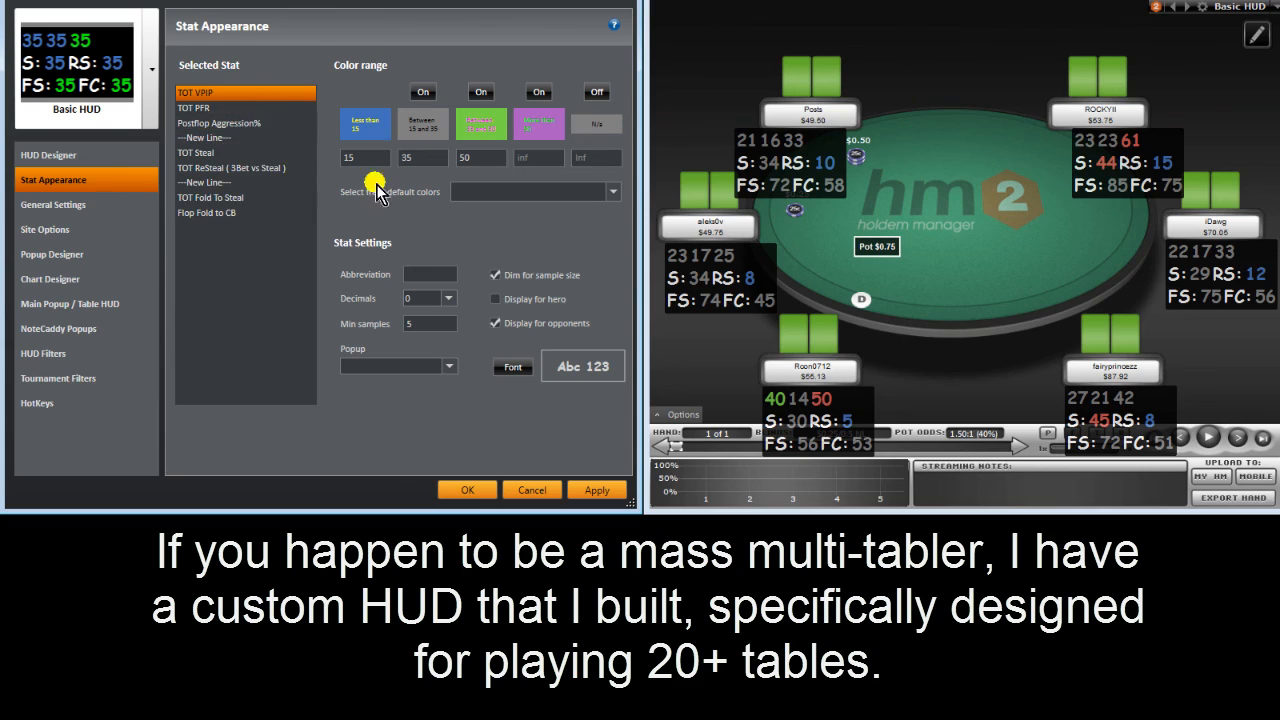
Step: Change TOT Fold To Steal's below-25 range from green to purple
left_click(265, 200)
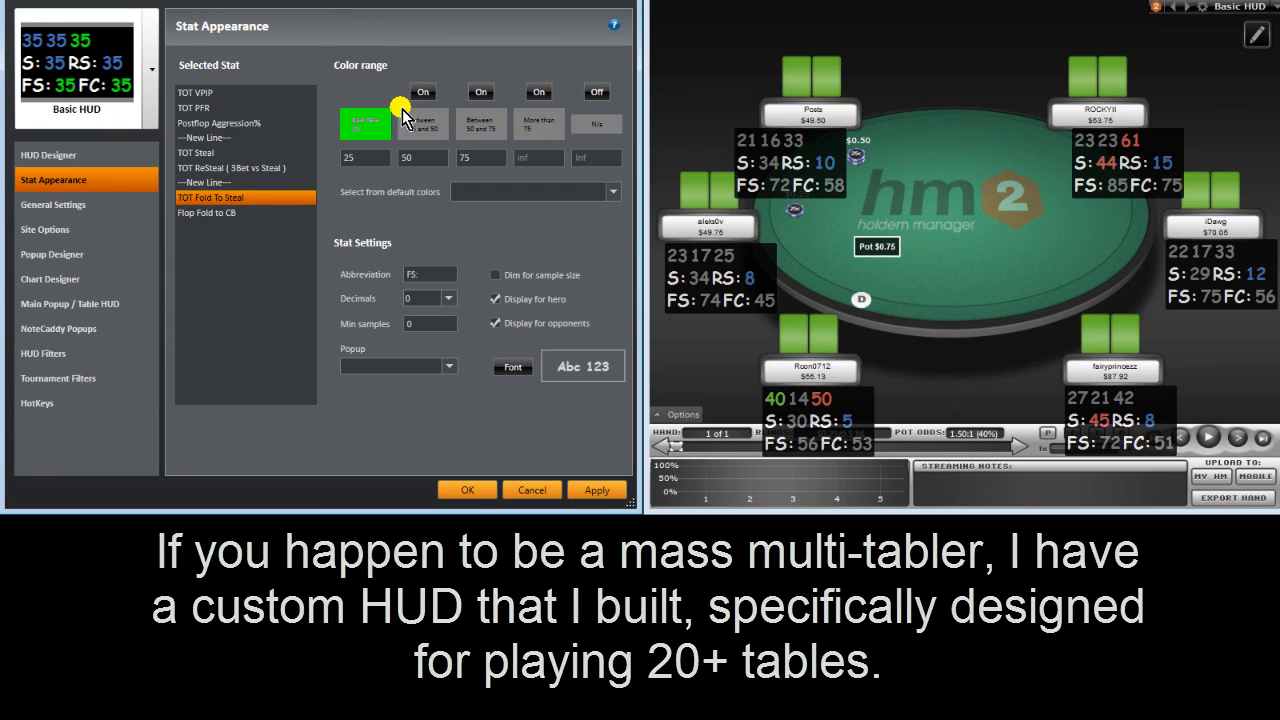
left_click(383, 122)
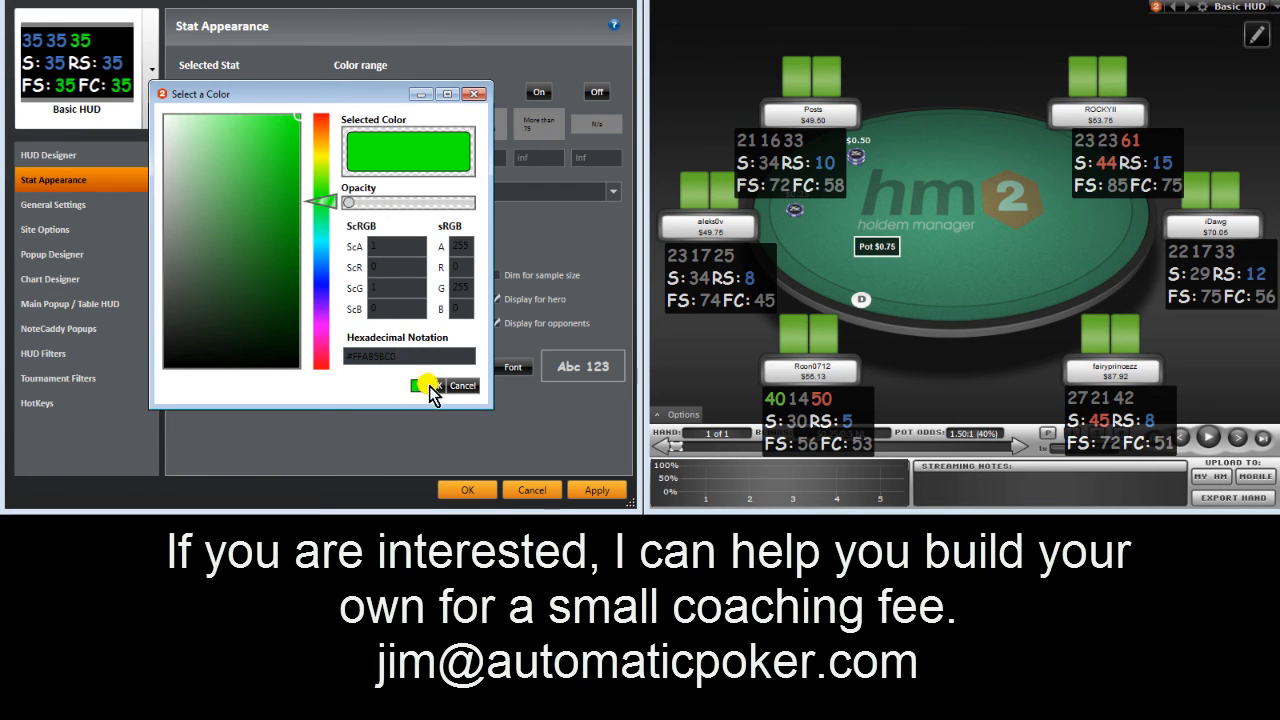
left_click(435, 388)
left_click(352, 161)
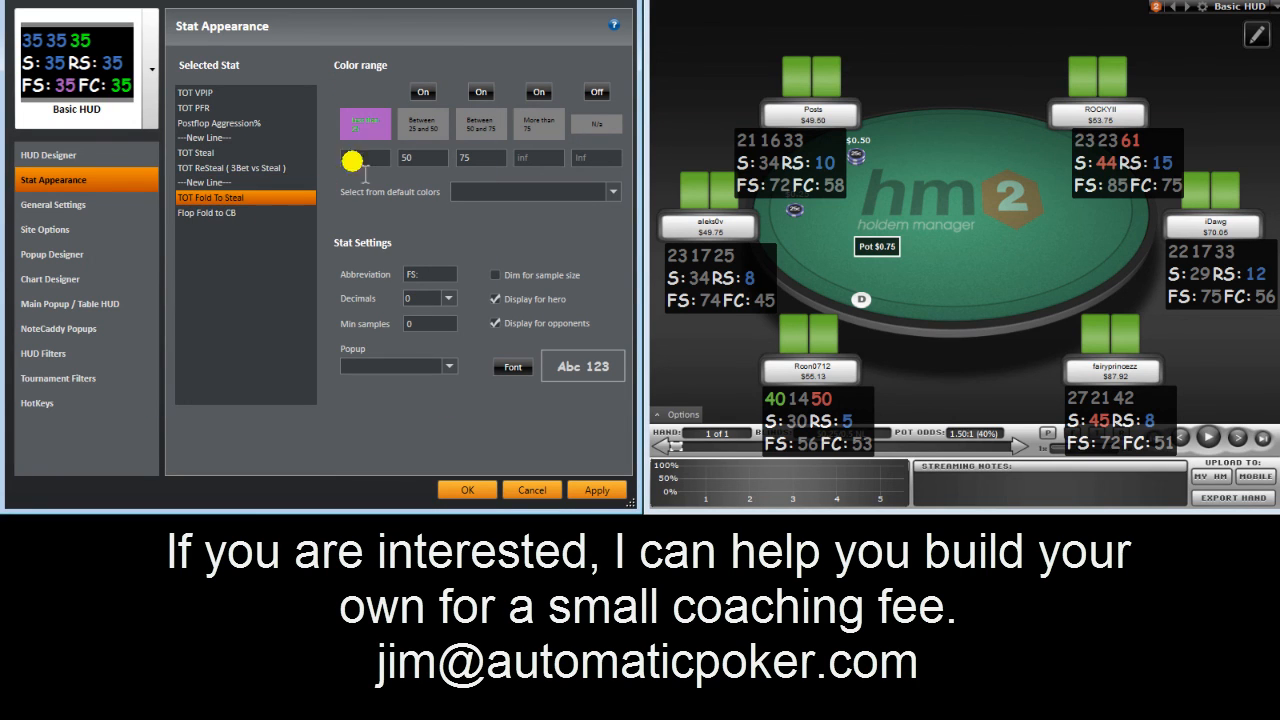
Step: Paste the purple hex into Flop Fold to CB's below-25 range, then view TOT PFR's red range colour
left_click(265, 212)
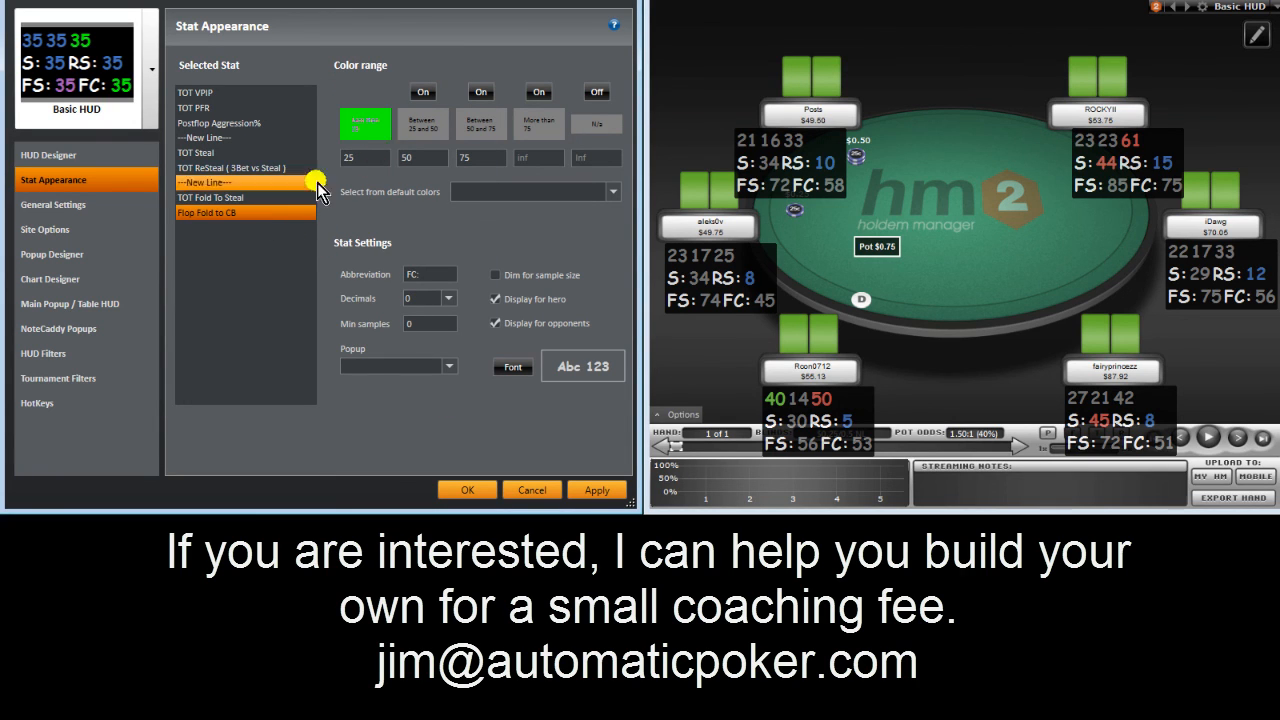
left_click(350, 128)
left_click_drag(402, 357, 286, 371)
key("ctrl+v")
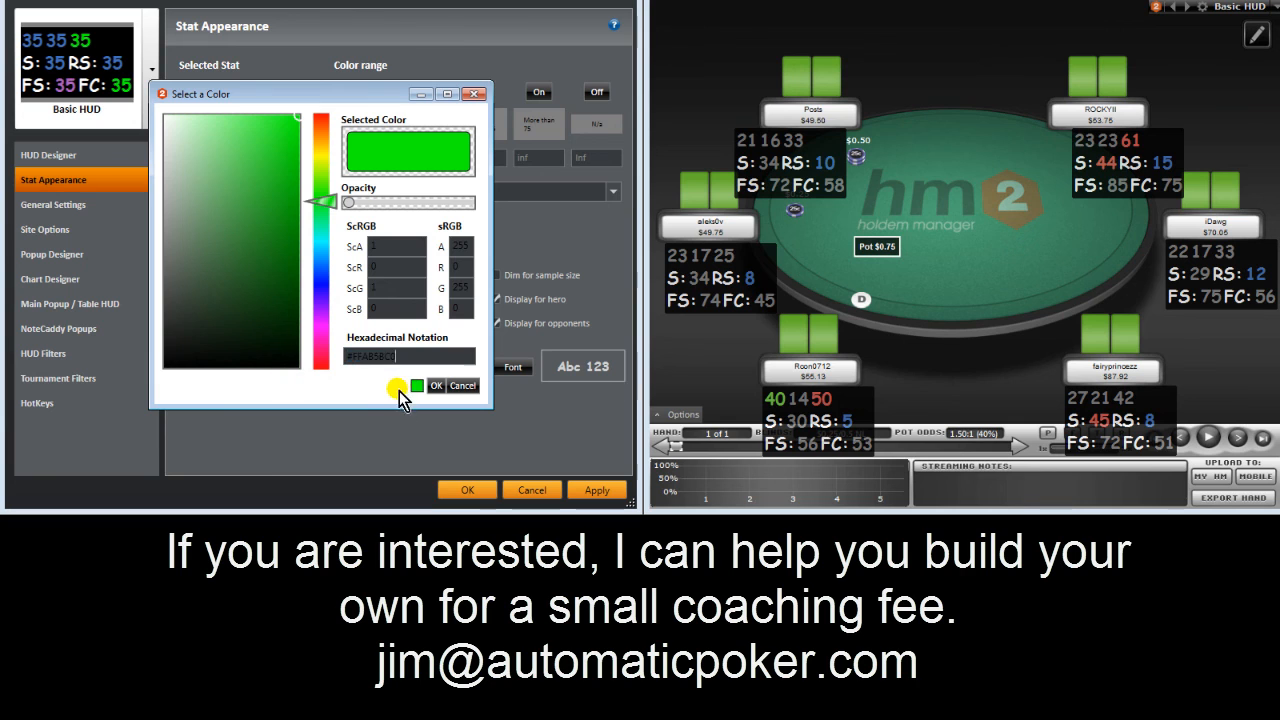
left_click(428, 385)
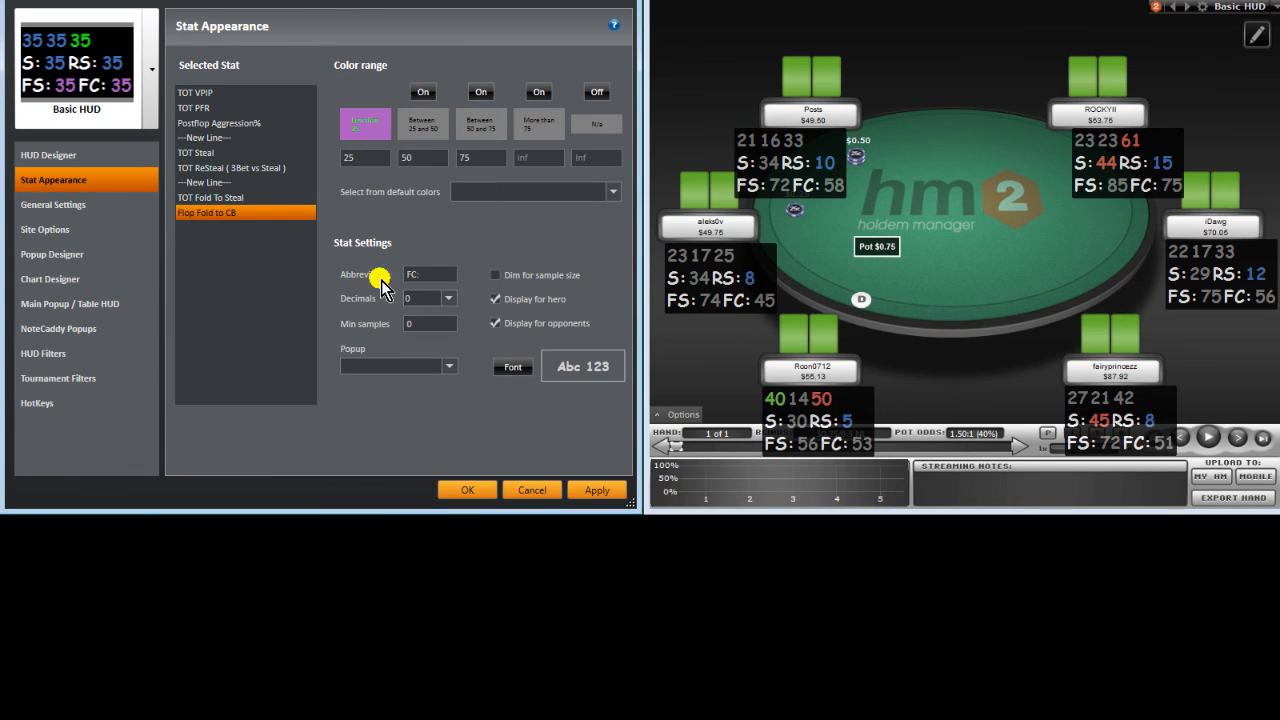
left_click(245, 107)
left_click(478, 125)
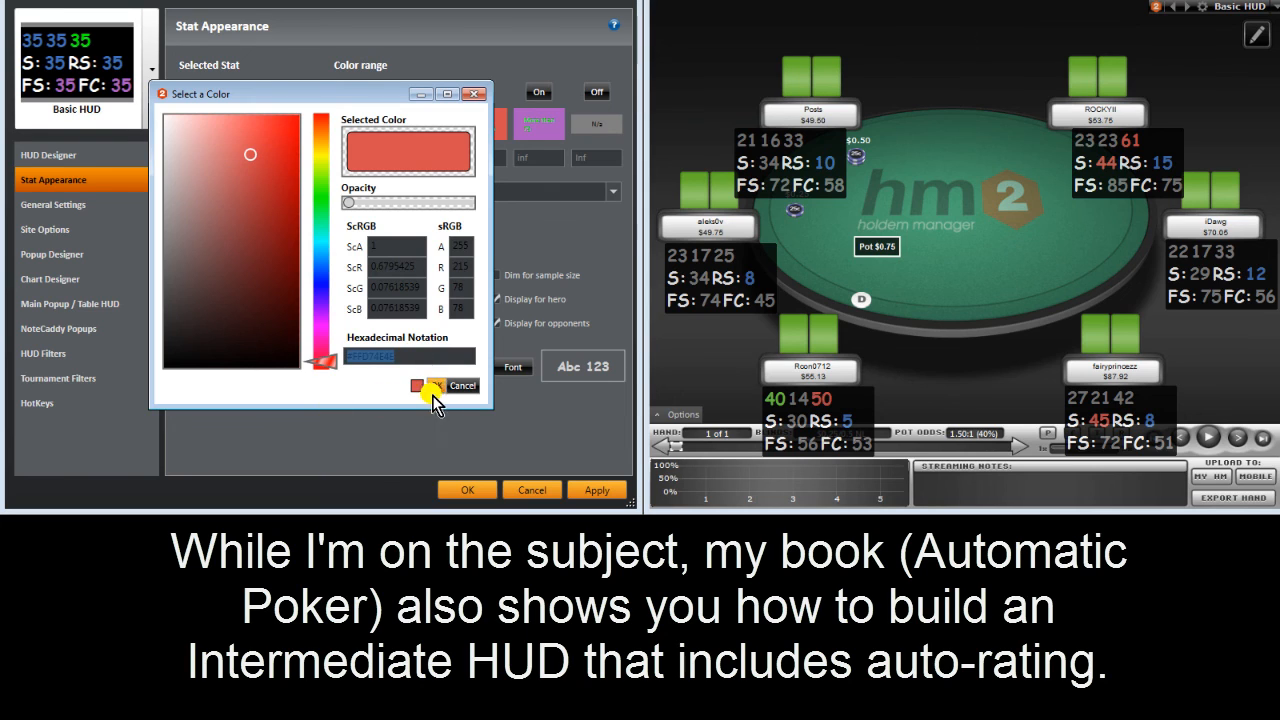
Step: Give TOT Fold To Steal's 25–50 range the red colour used by TOT PFR
left_click(463, 385)
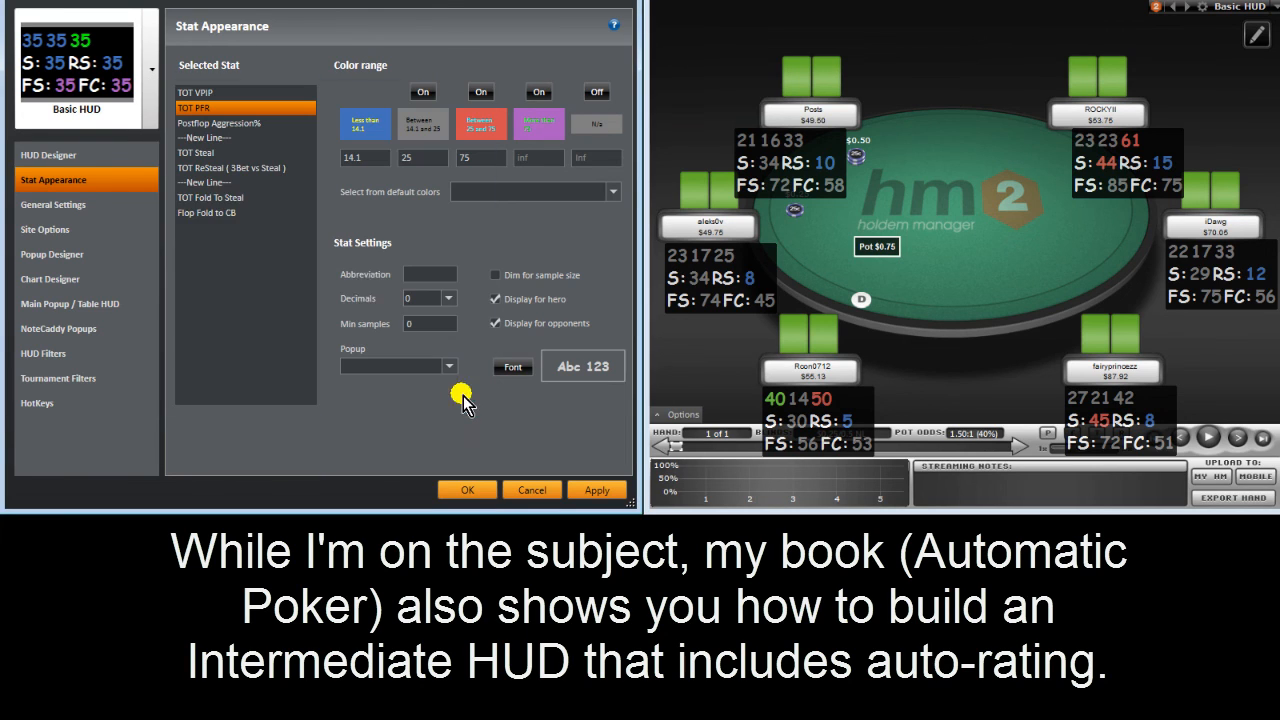
left_click(245, 200)
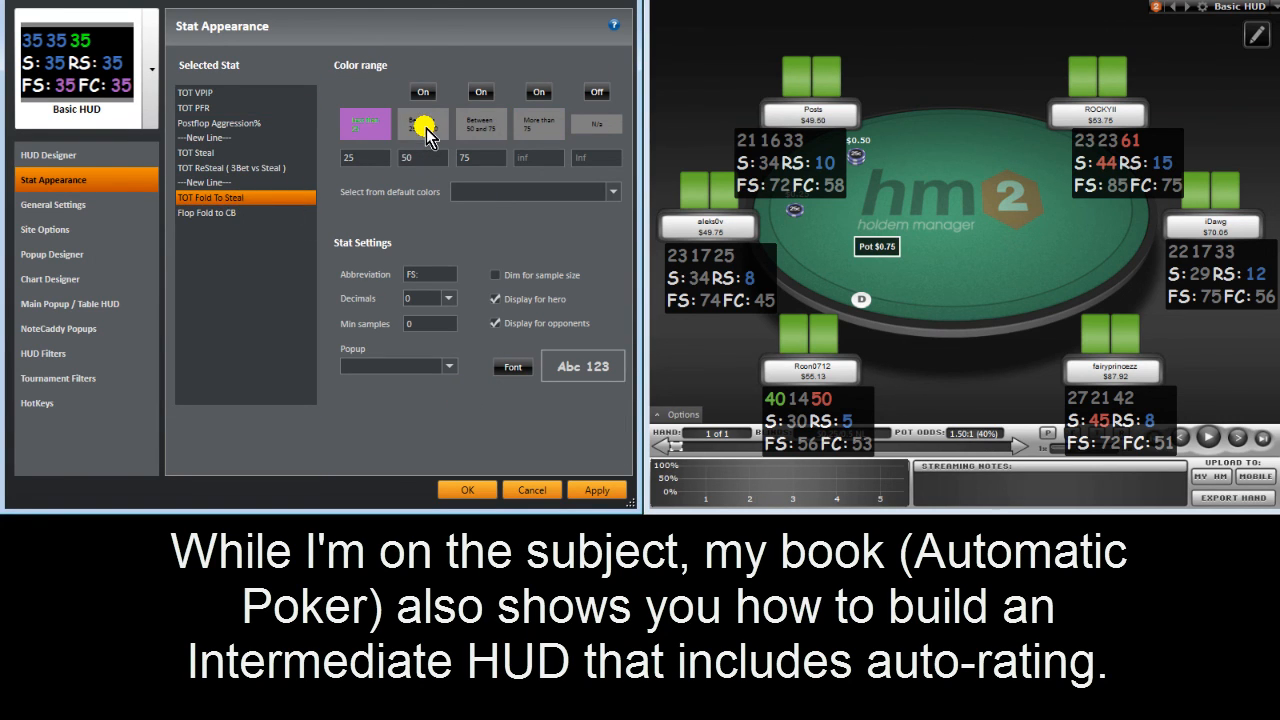
left_click(425, 128)
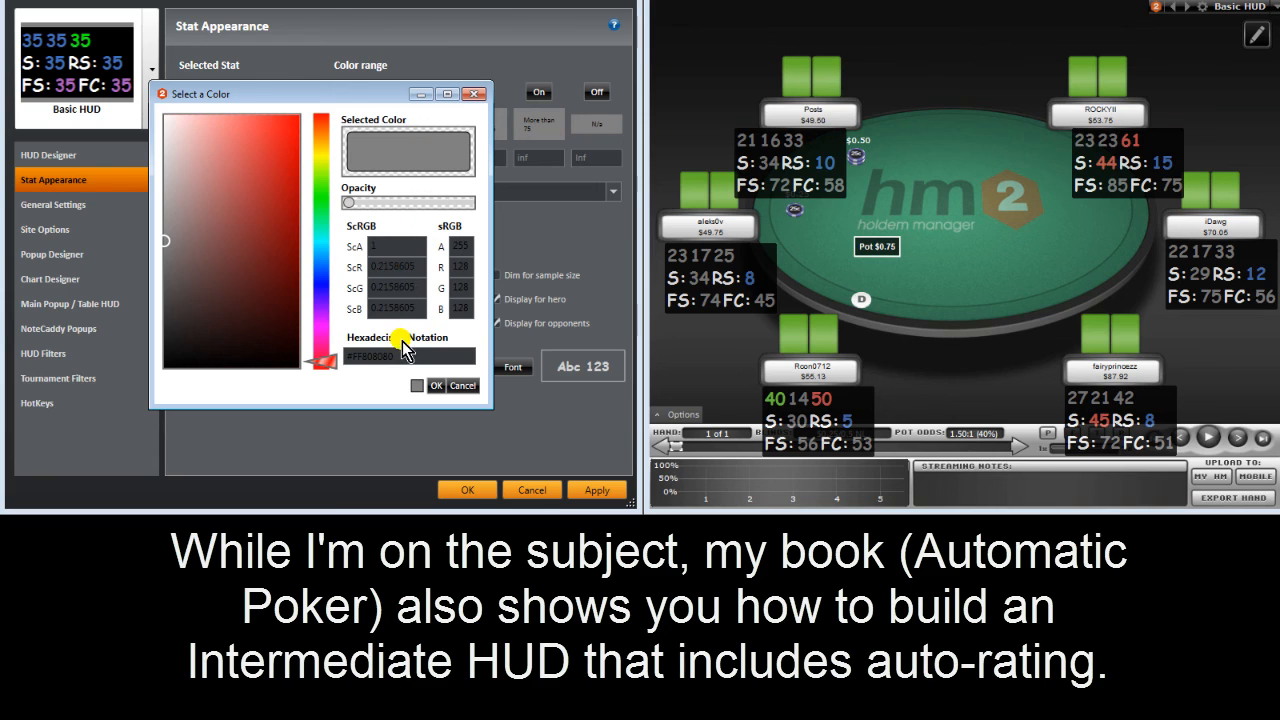
left_click(425, 386)
left_click(428, 128)
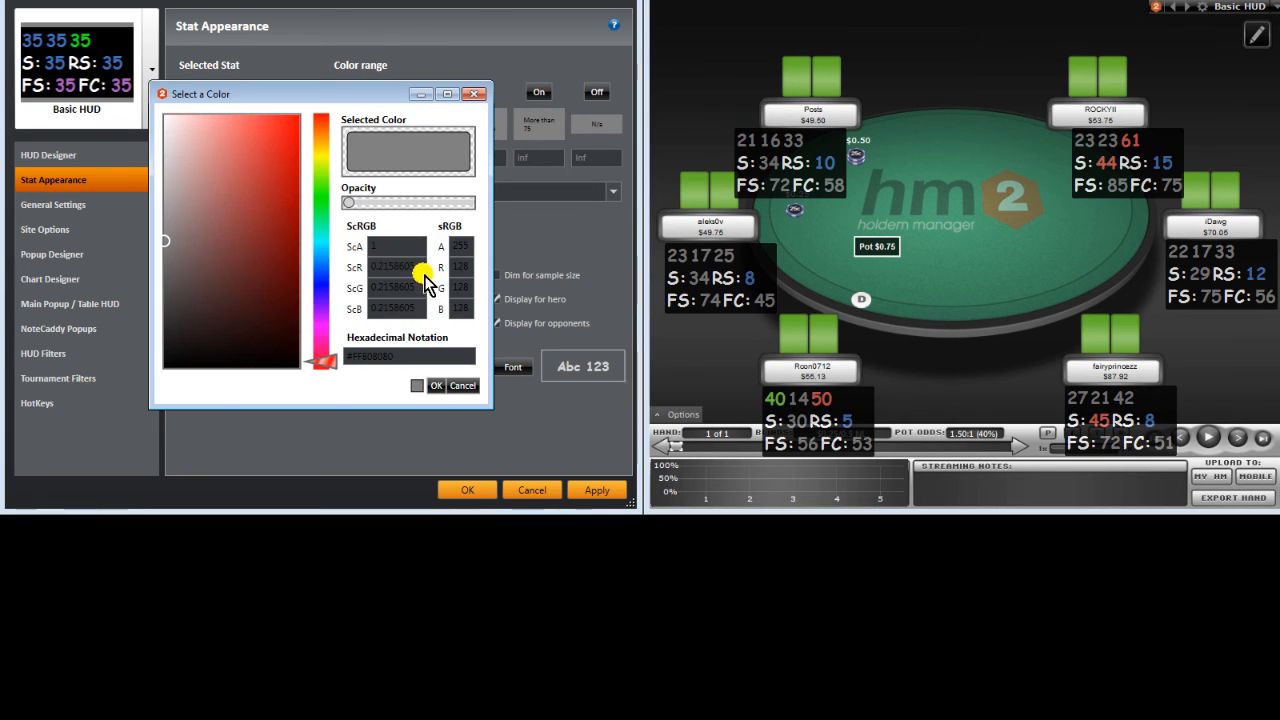
left_click_drag(408, 356, 290, 354)
left_click(438, 390)
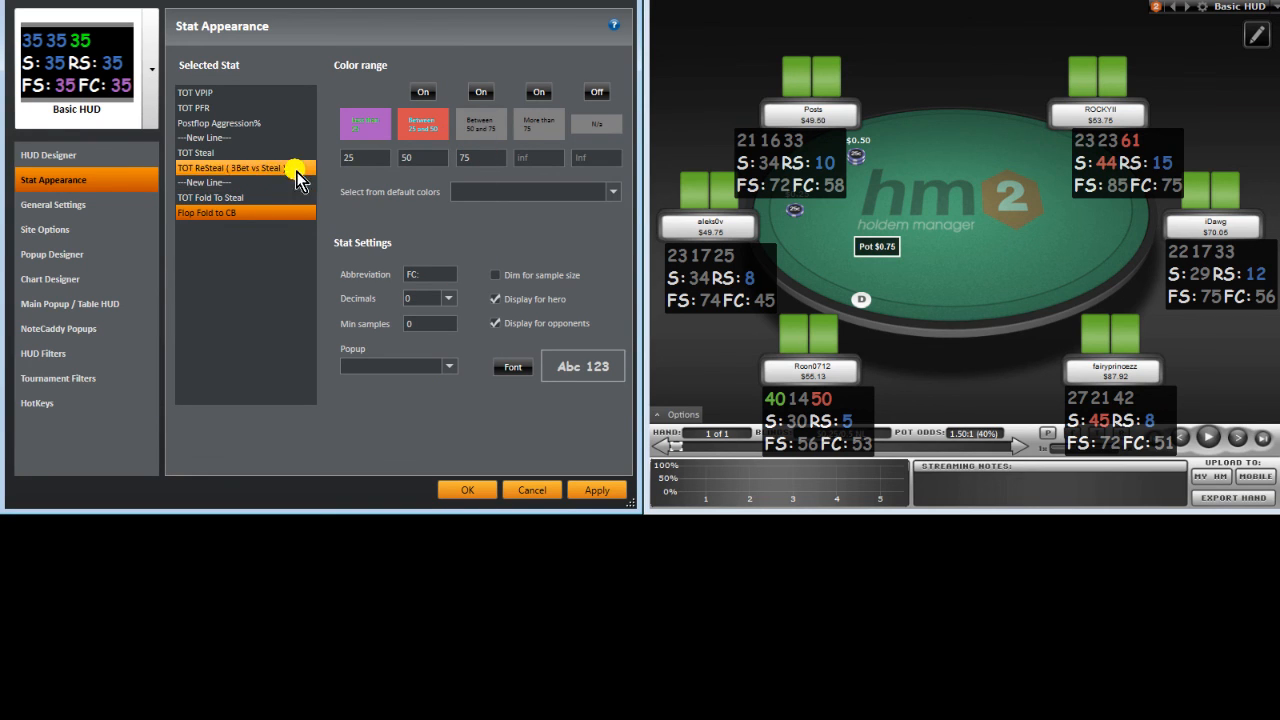
Step: Copy TOT PFR's blue and apply it to the above-75 range of TOT Fold To Steal and Flop Fold to CB
left_click(268, 109)
left_click(380, 128)
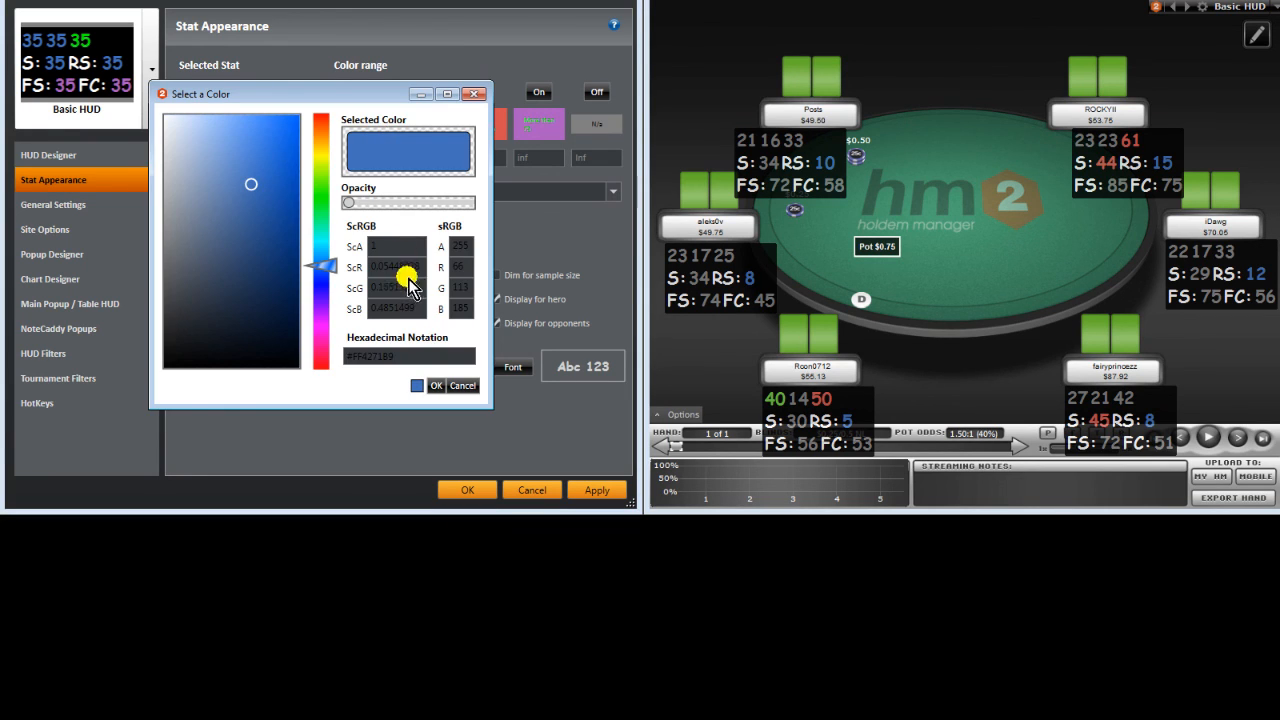
left_click_drag(424, 362, 286, 349)
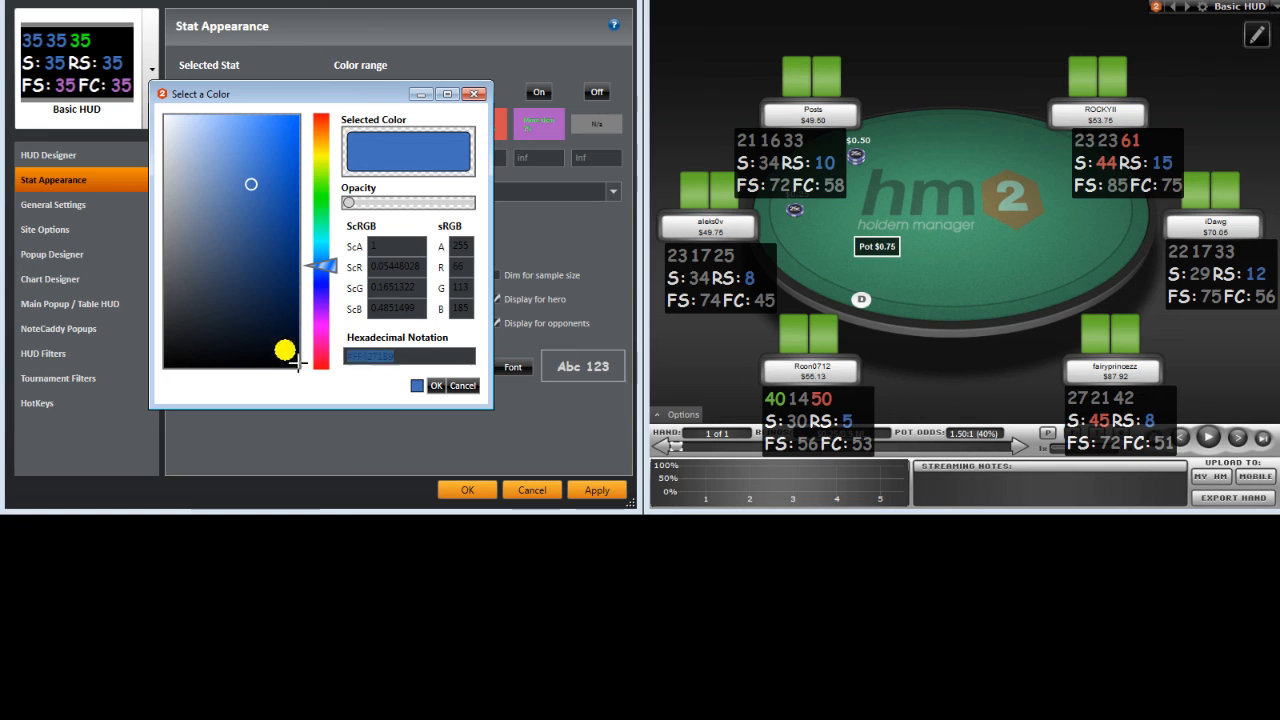
left_click(453, 386)
left_click(270, 207)
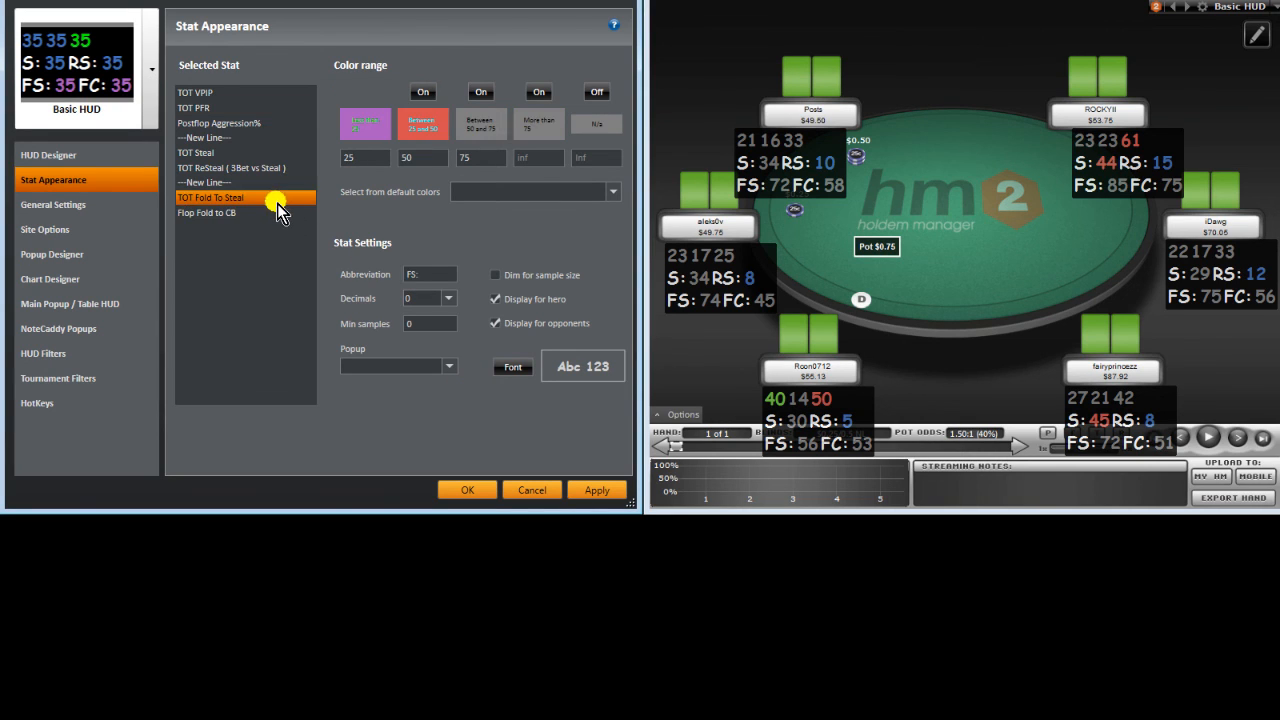
left_click(533, 140)
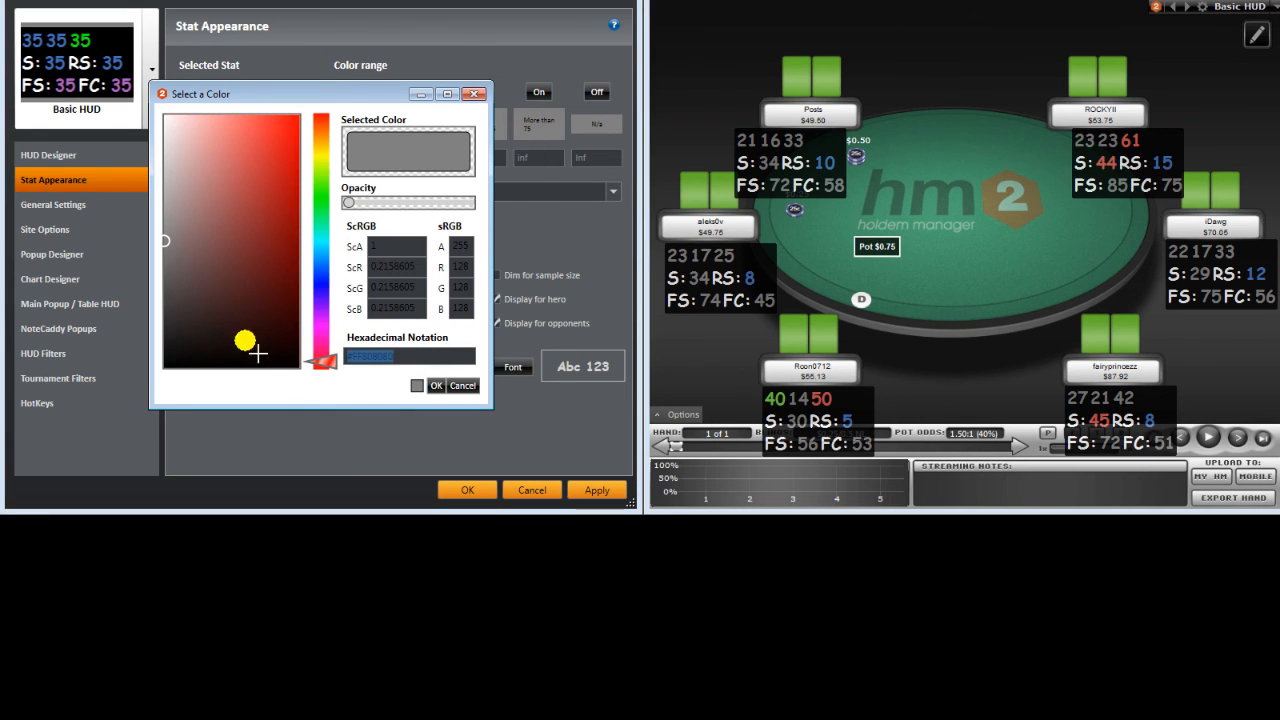
left_click(434, 387)
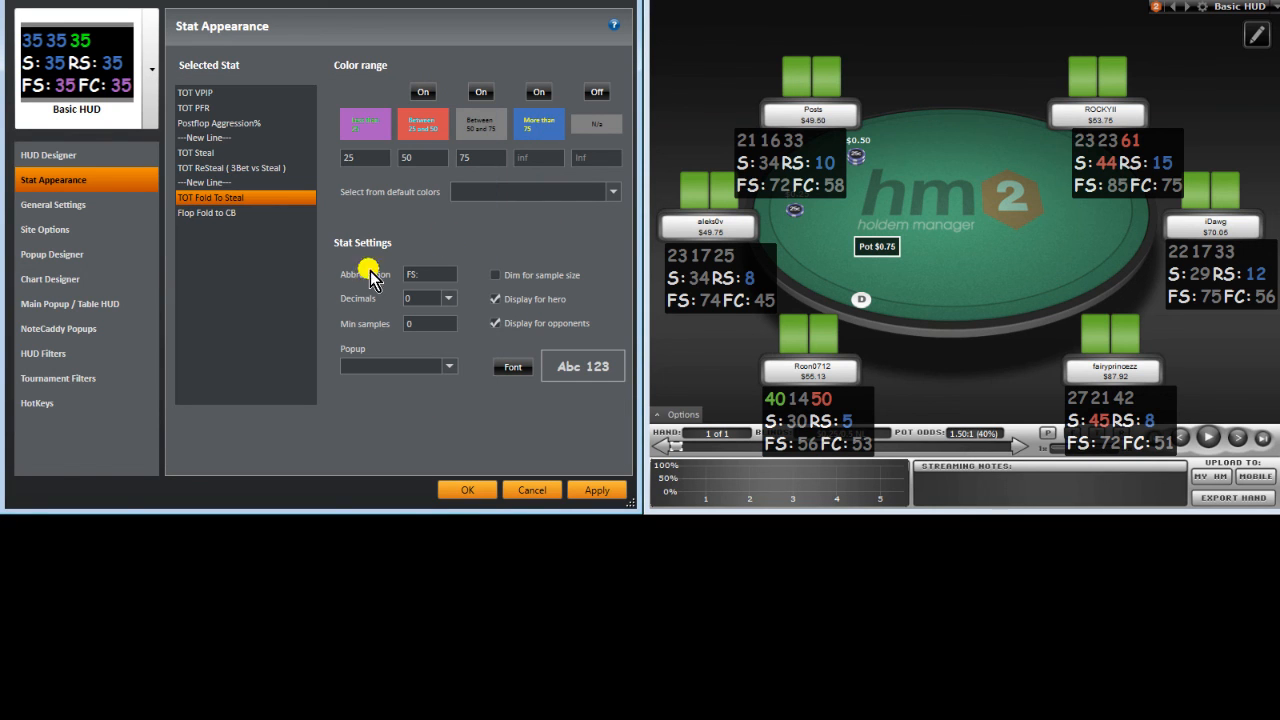
left_click(232, 213)
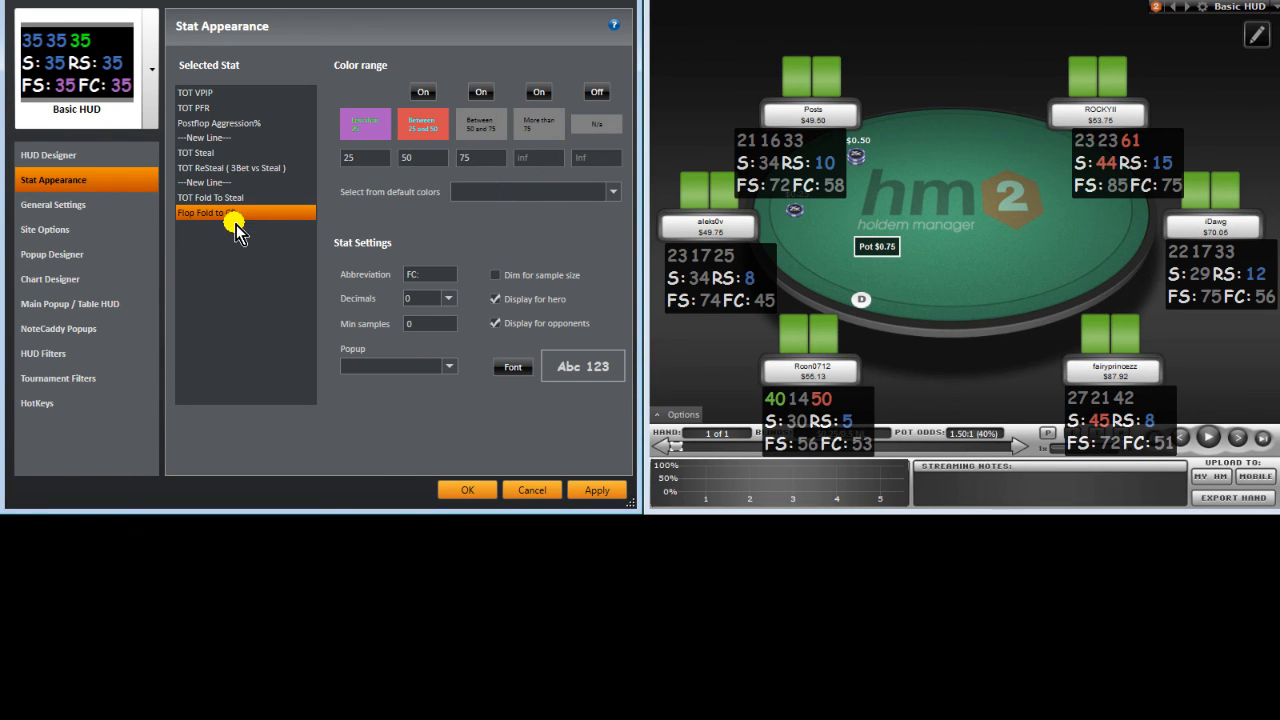
left_click(537, 132)
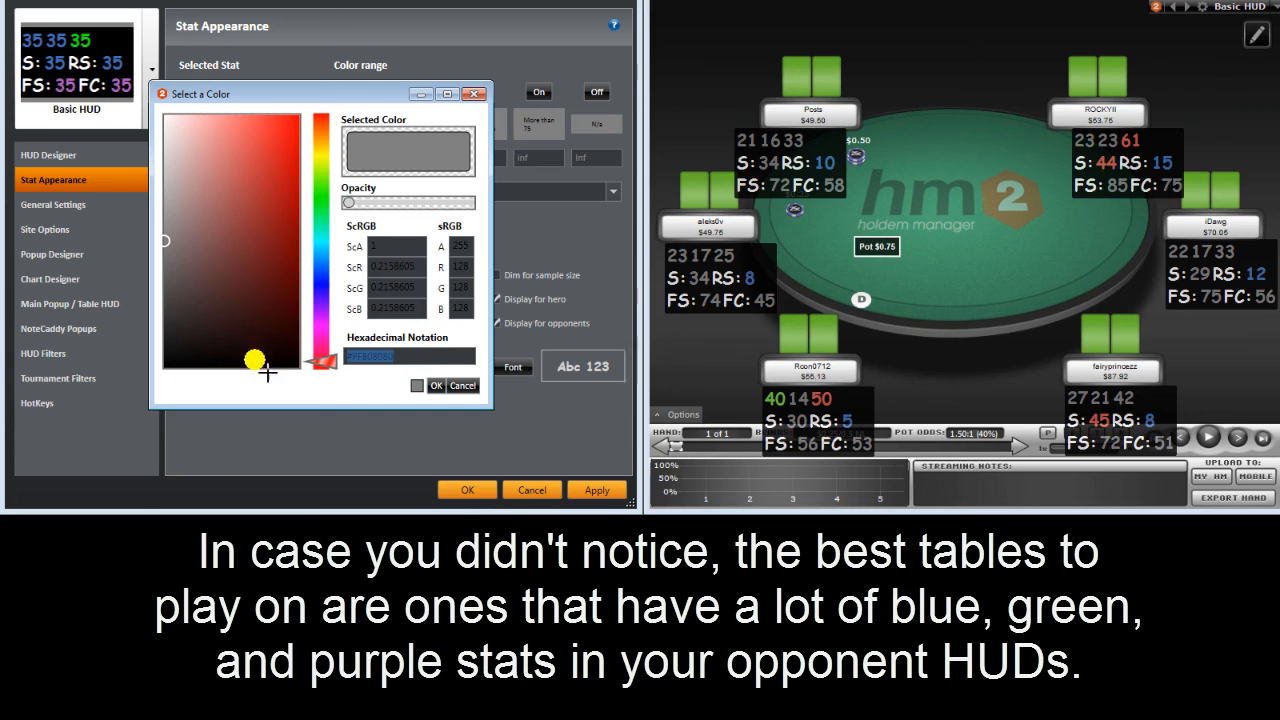
left_click(435, 387)
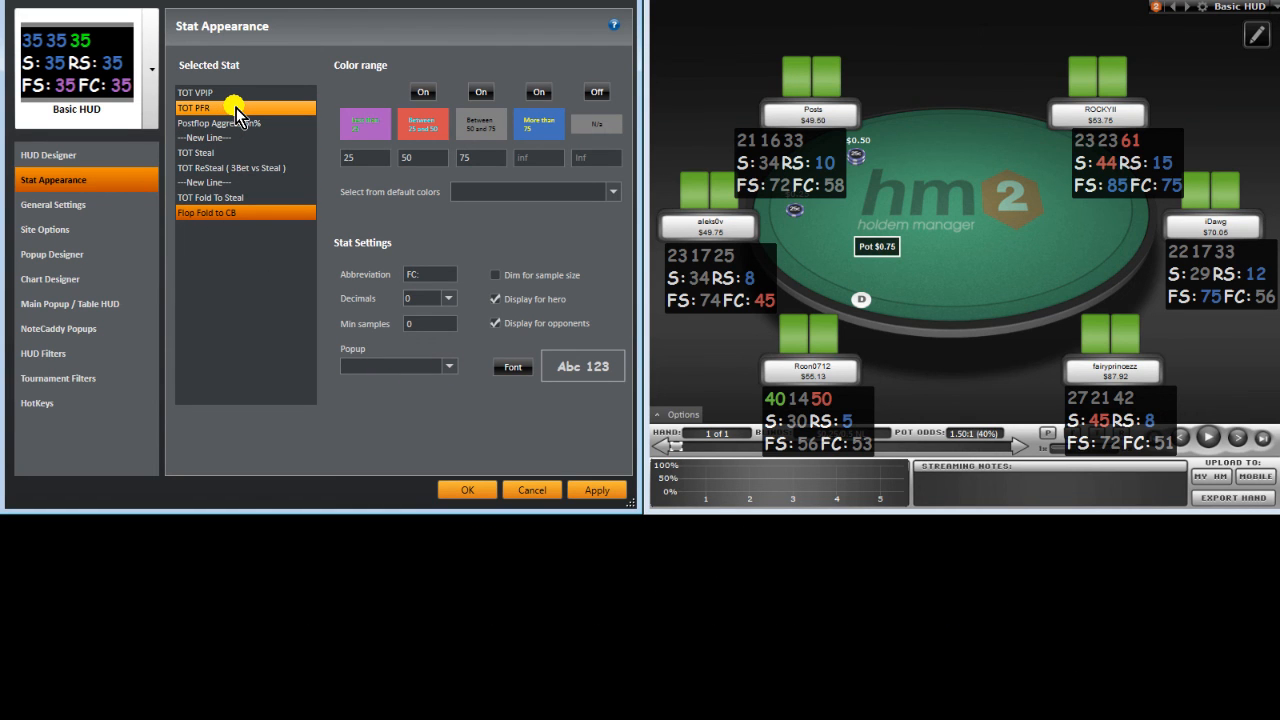
Step: Set TOT PFR's colour thresholds to 10 and 20
left_click(244, 94)
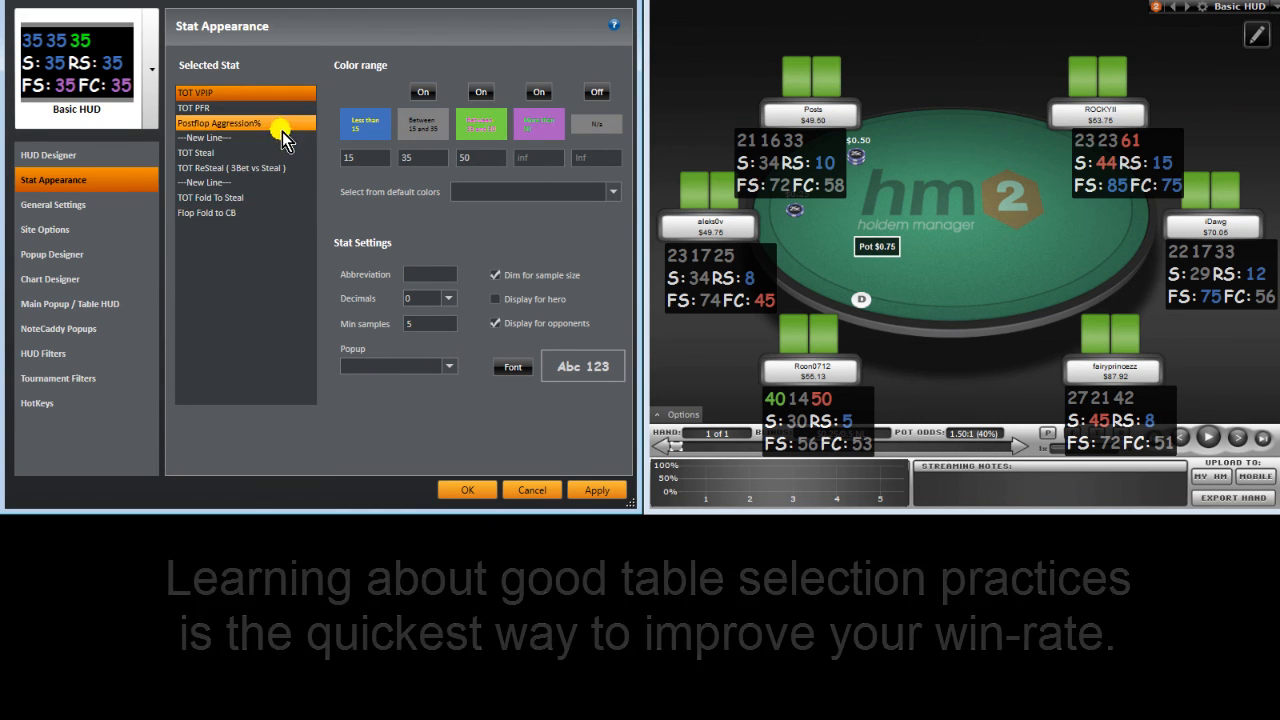
left_click(272, 108)
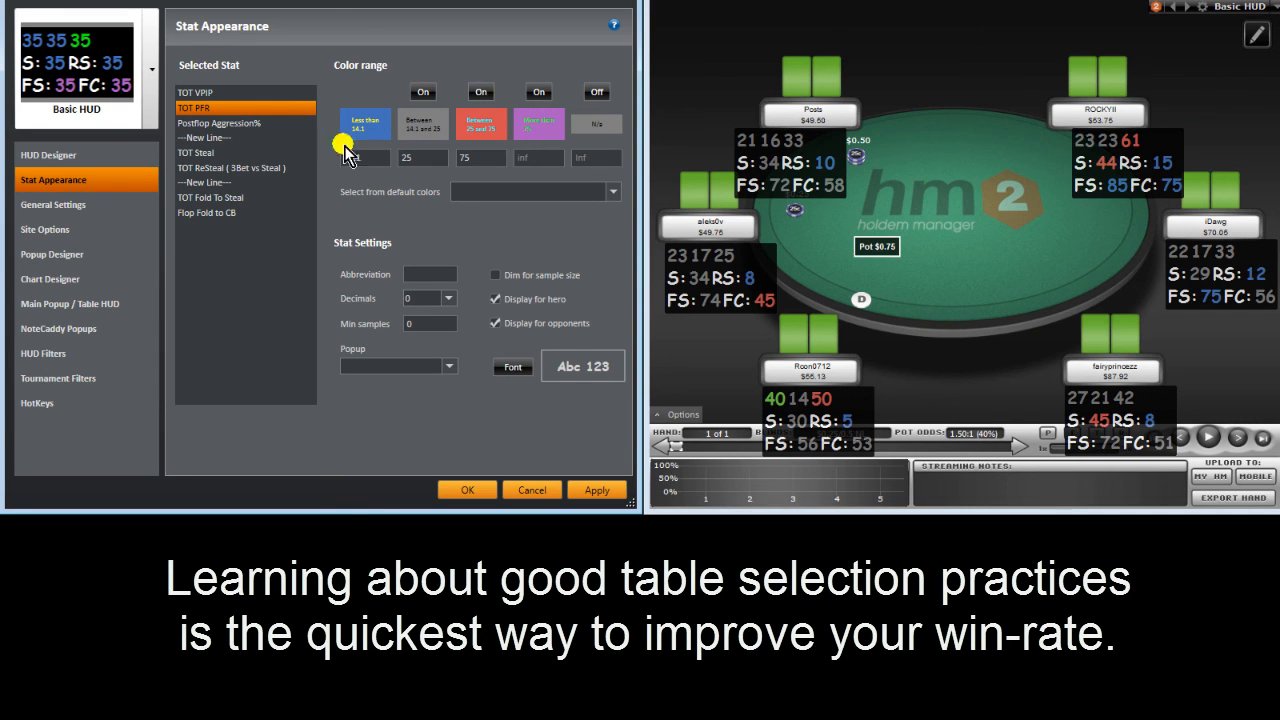
left_click_drag(376, 159, 247, 158)
type("10")
key("Tab")
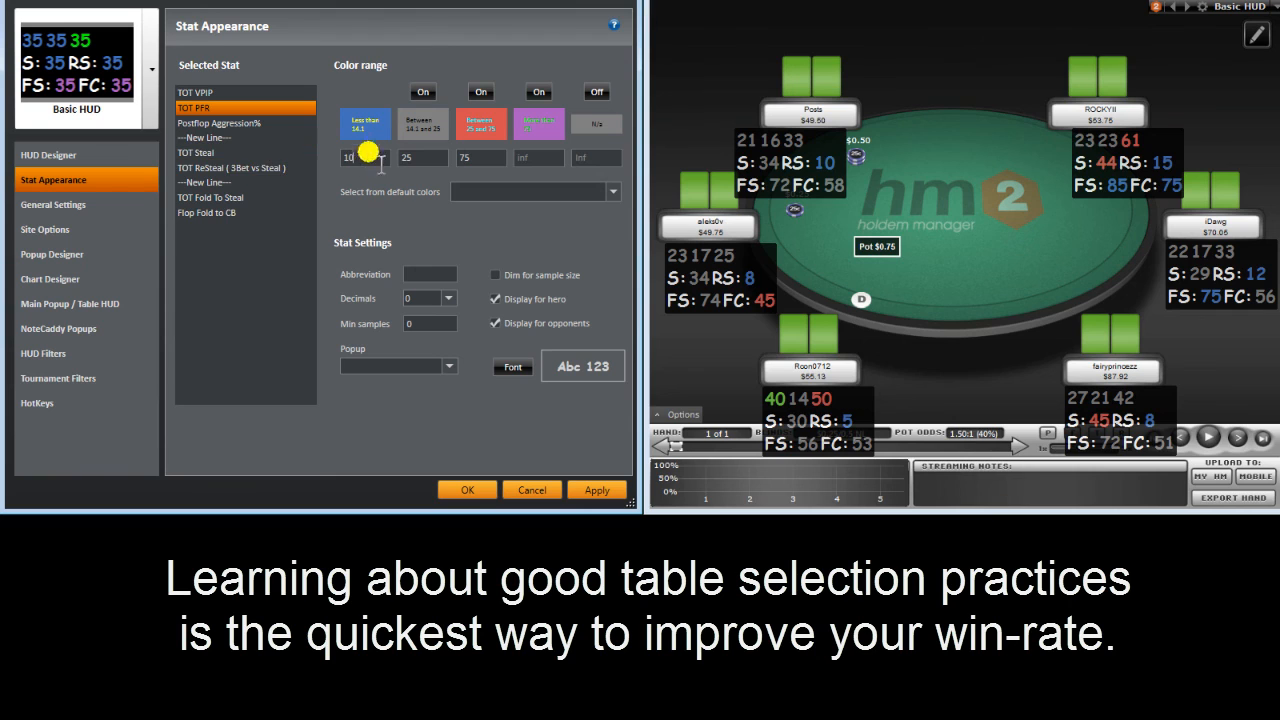
type("20")
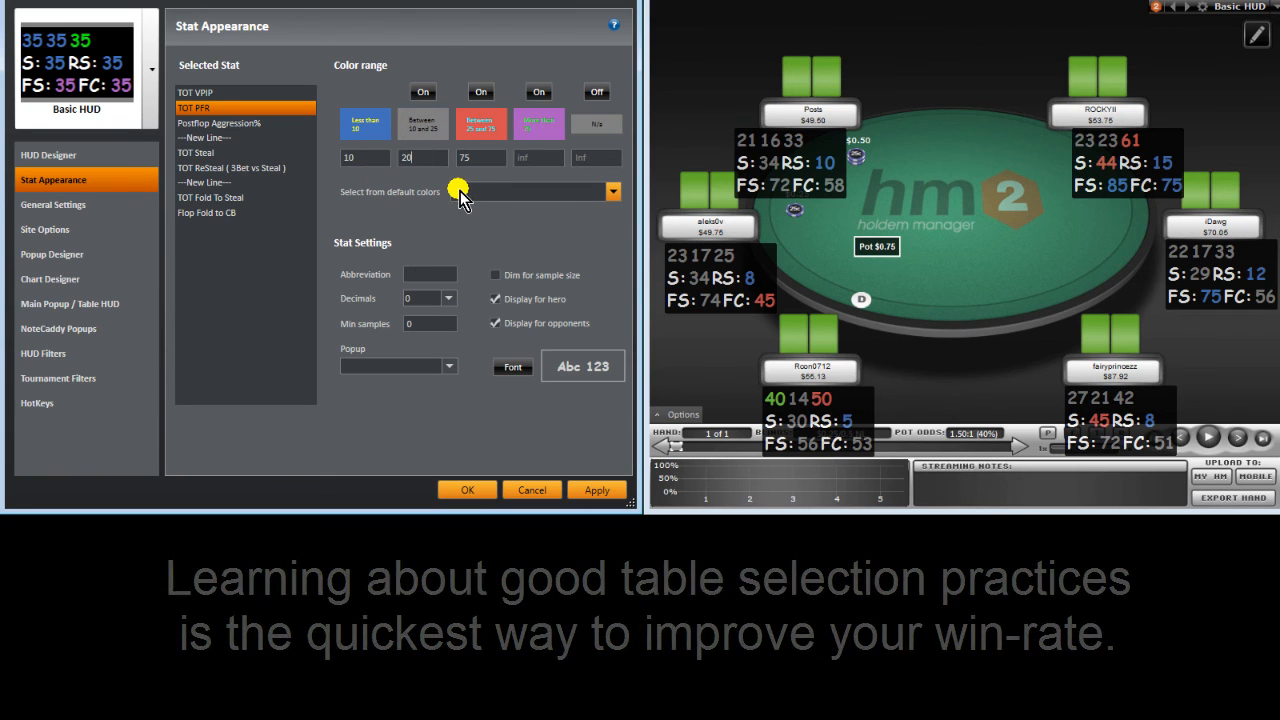
key("Tab")
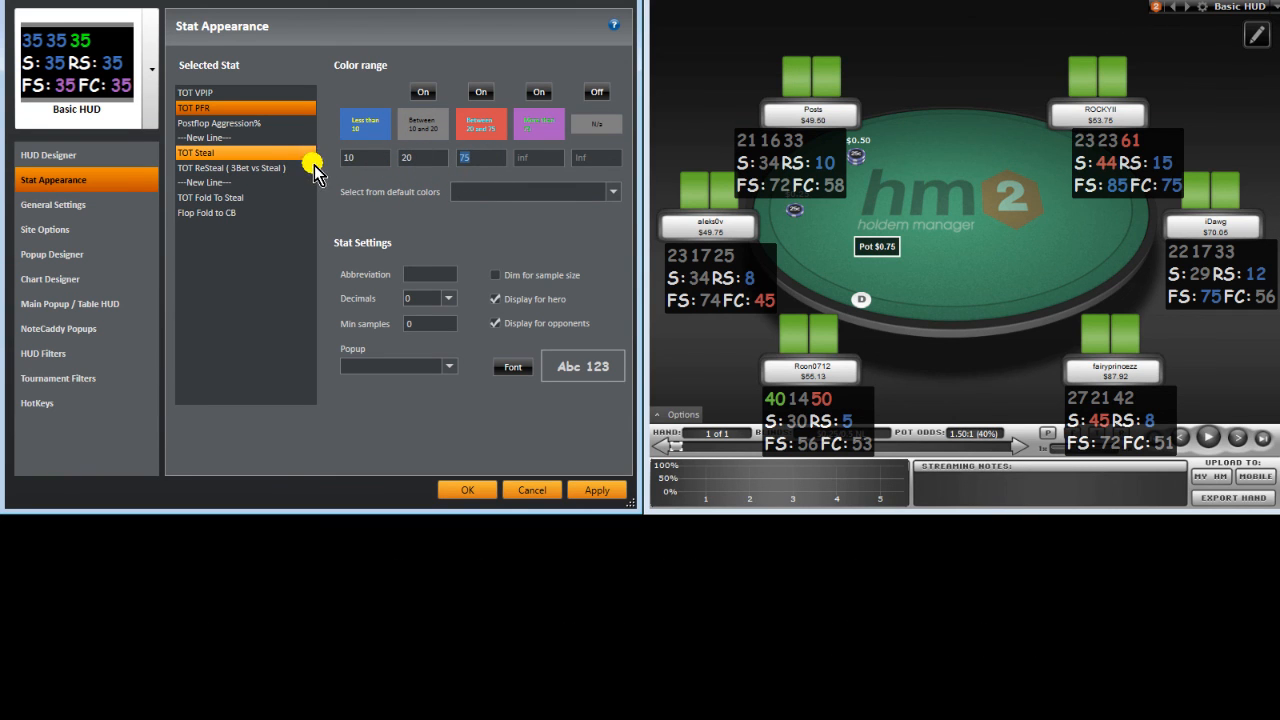
Step: Set Postflop Aggression%'s colour thresholds to 3 and 4
left_click(280, 126)
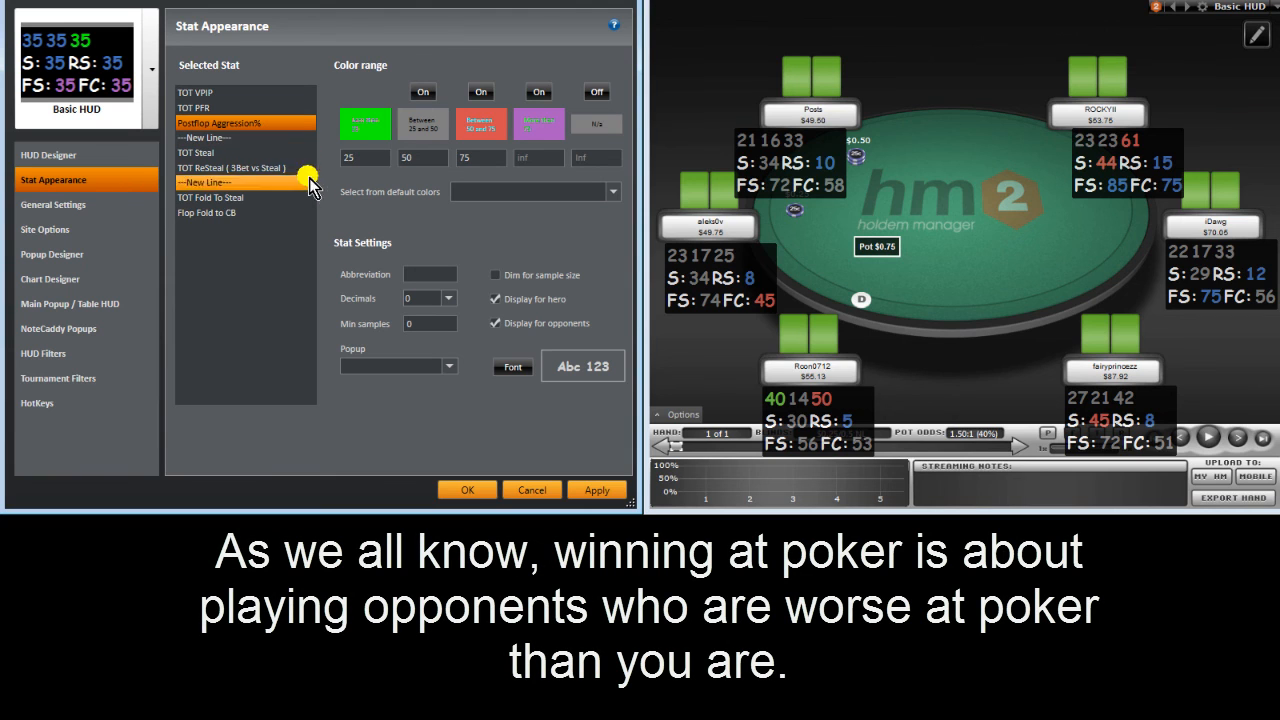
double_click(365, 157)
type("30")
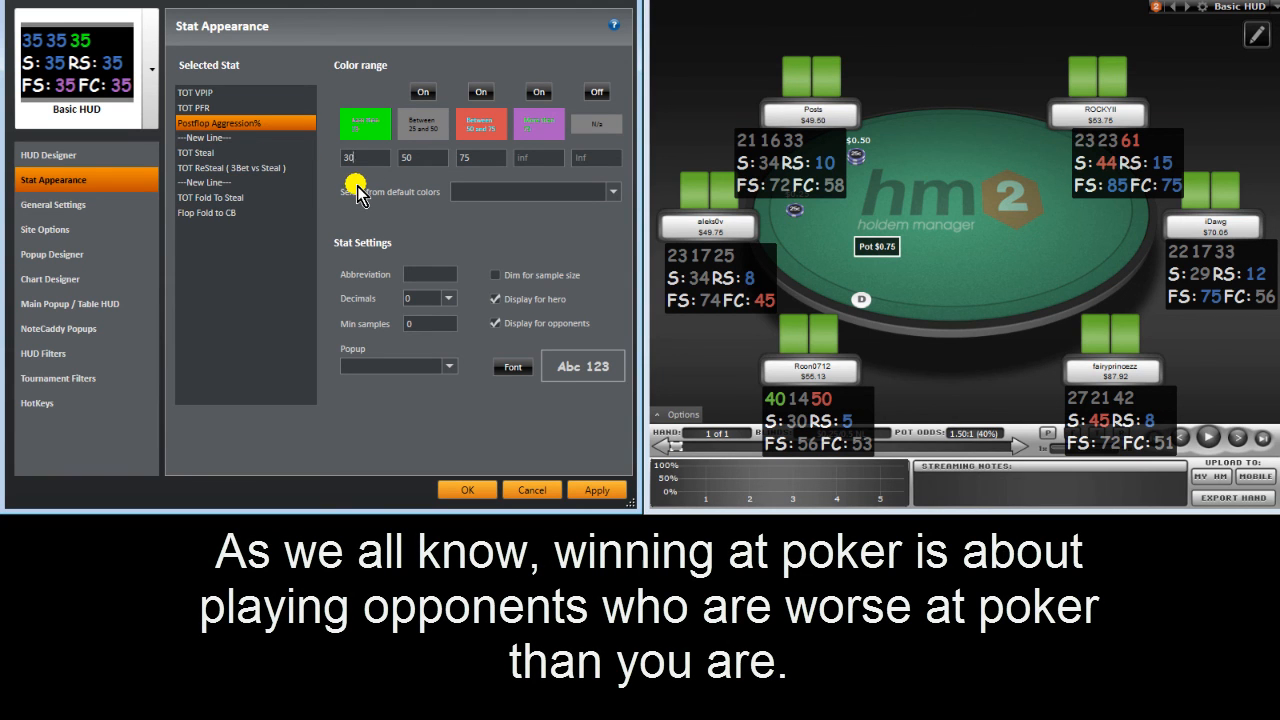
double_click(410, 158)
type("4")
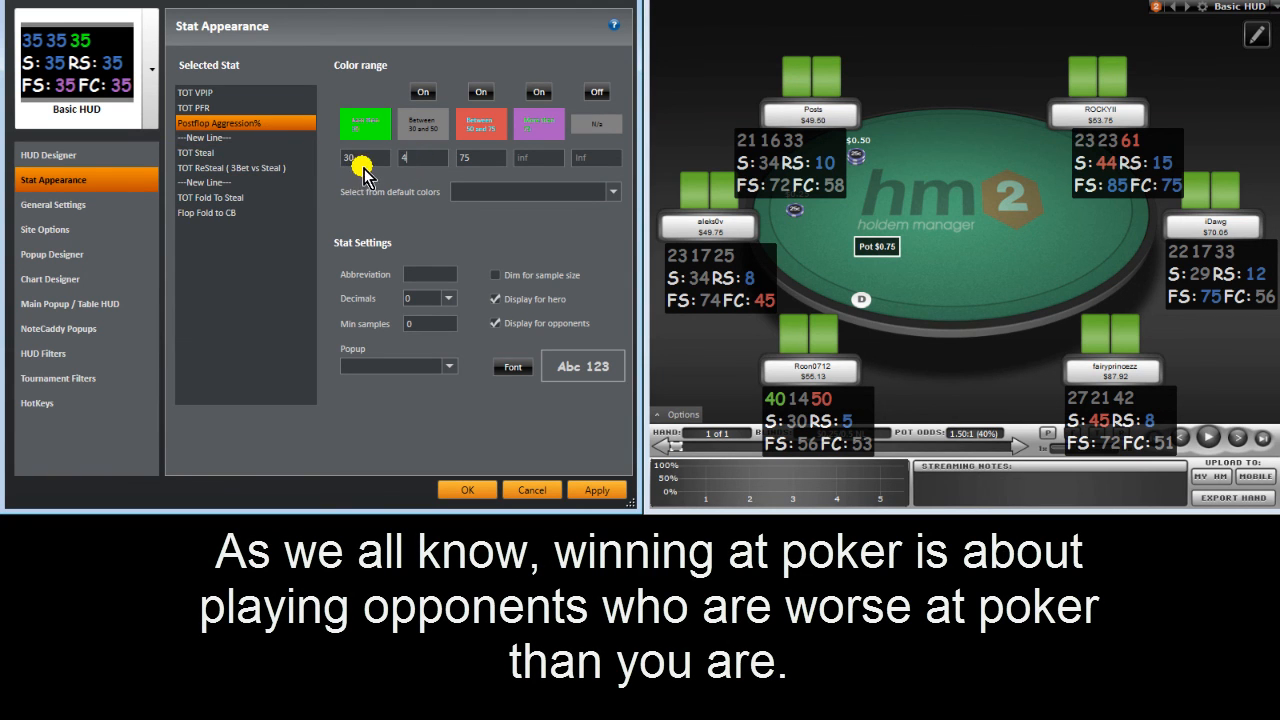
double_click(487, 157)
Step: Set TOT Steal's colour thresholds to 20, 30 and 40
left_click(214, 156)
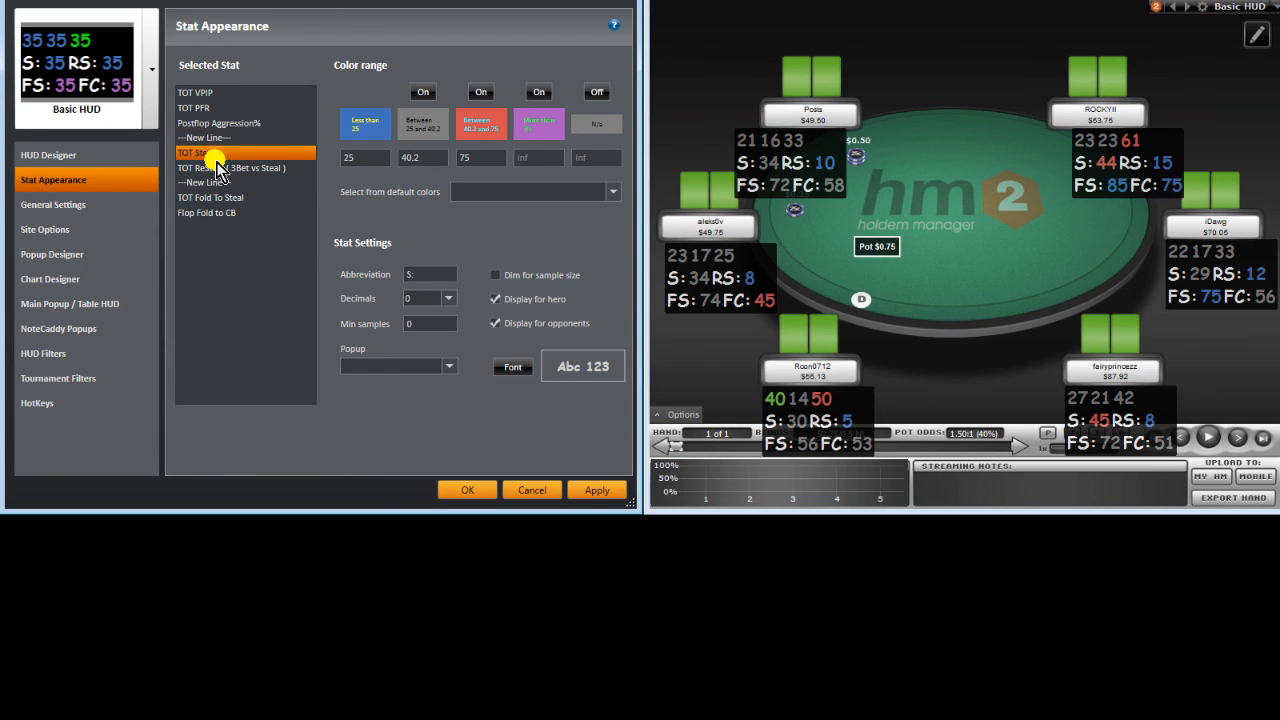
left_click_drag(367, 160, 260, 168)
type("20")
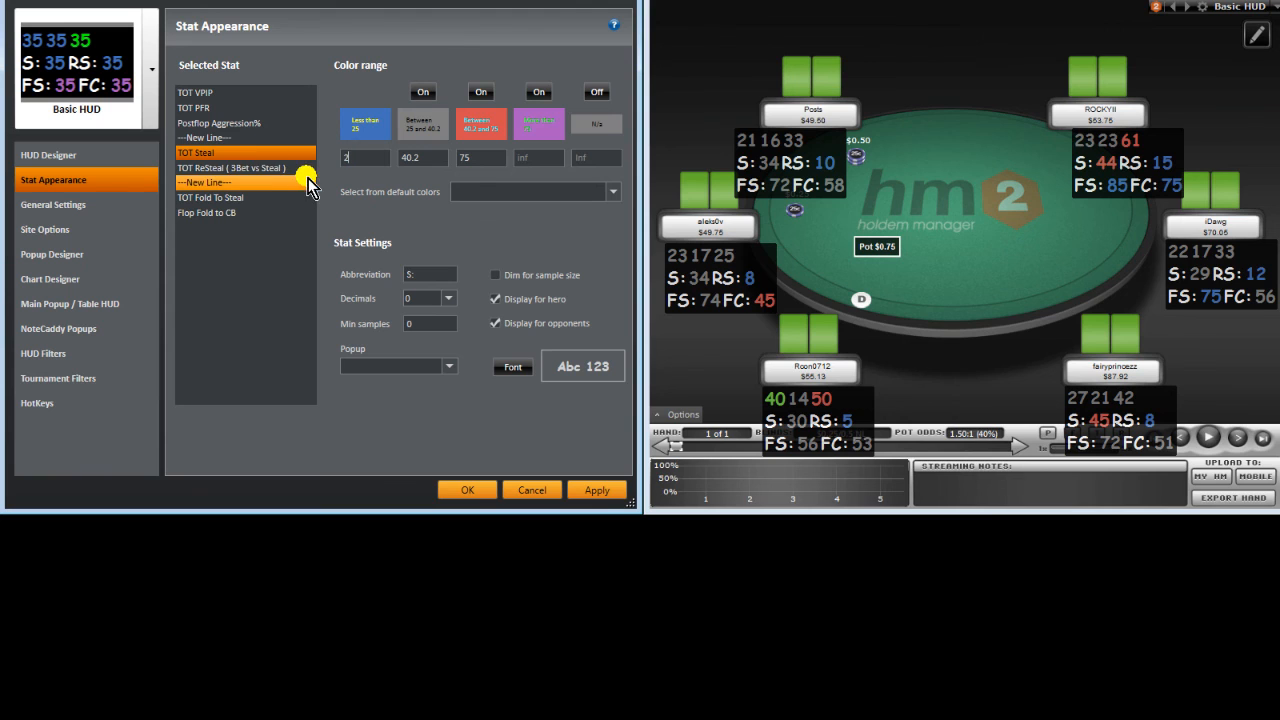
type("30")
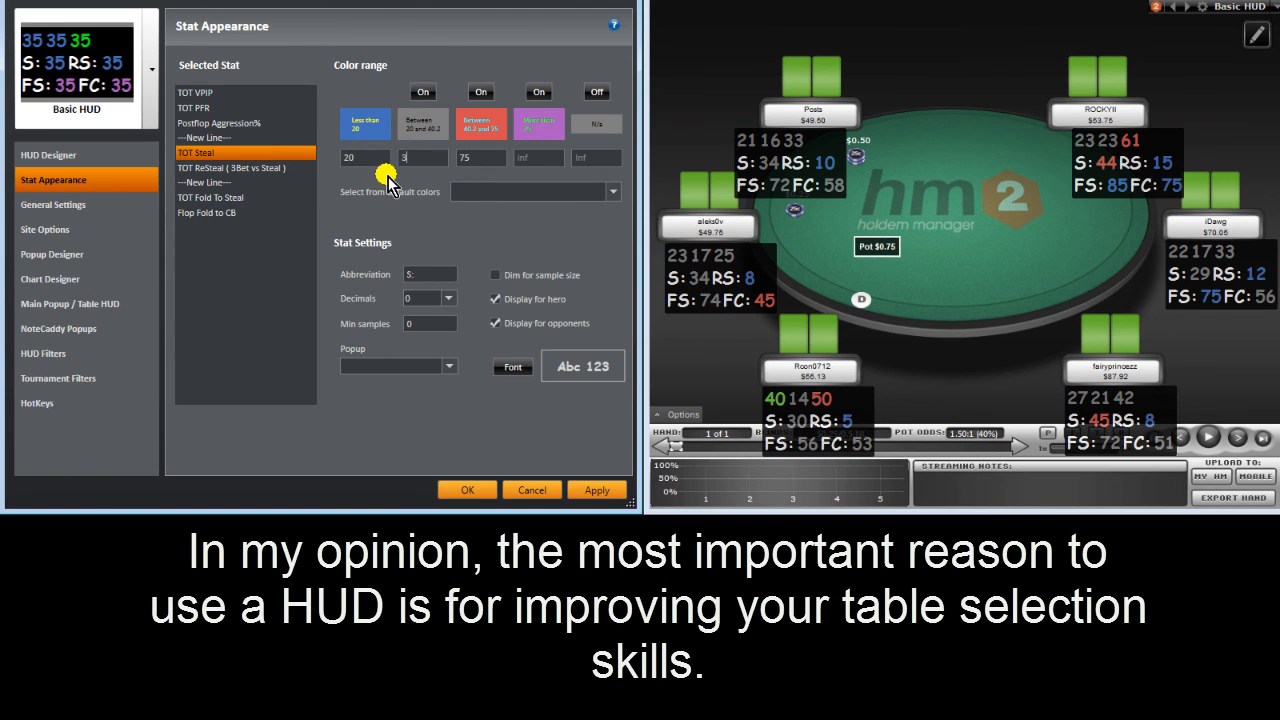
double_click(479, 157)
type("40")
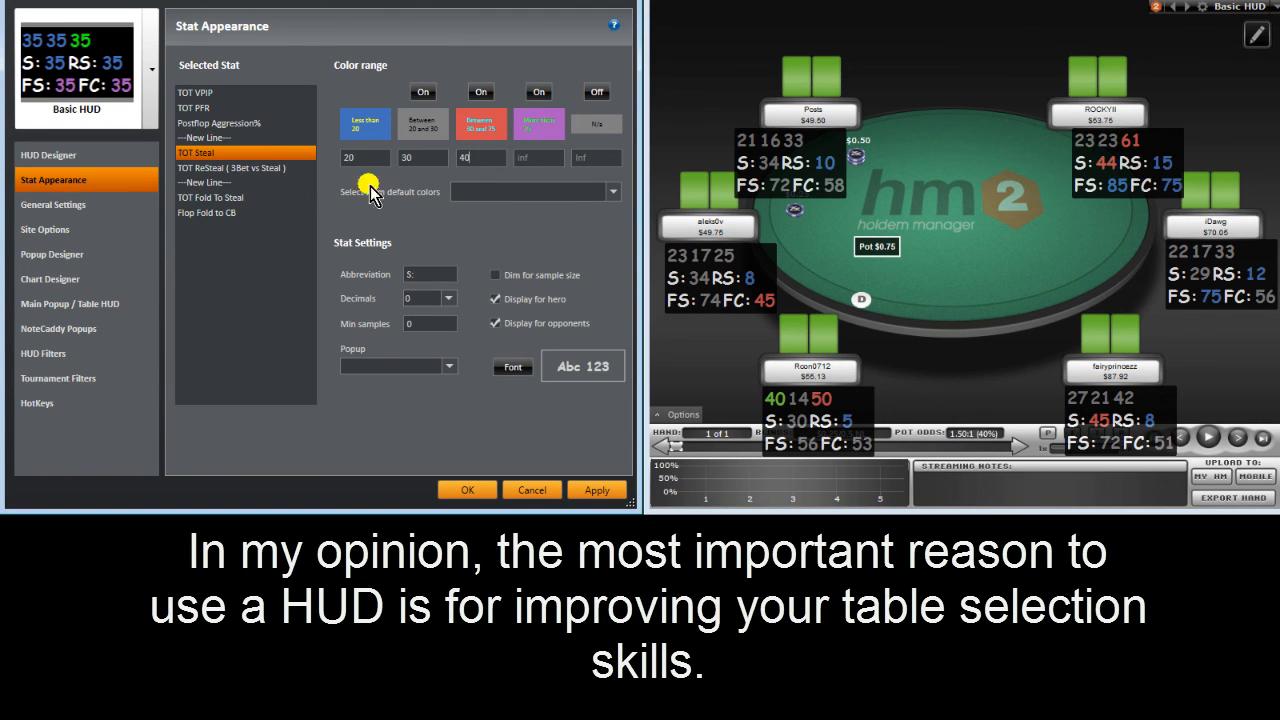
Step: Set TOT ReSteal's first threshold to 6 and third to 15
left_click(268, 168)
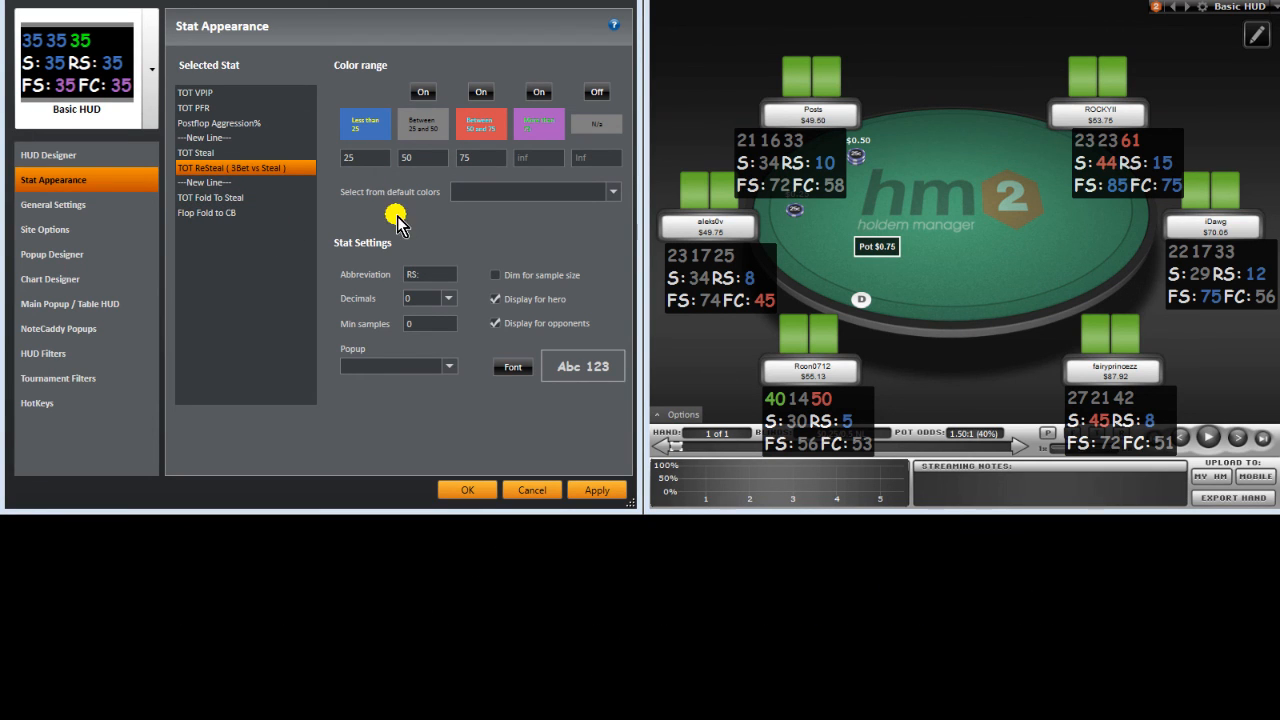
double_click(350, 157)
type("6")
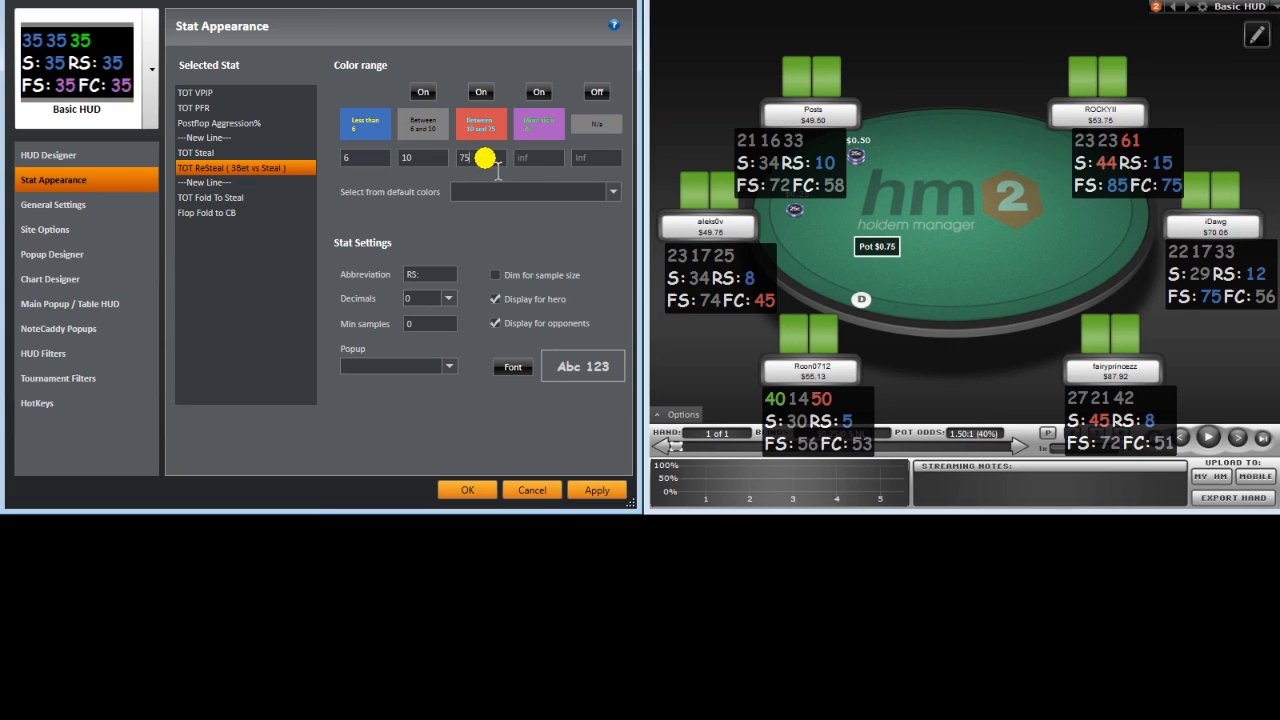
double_click(484, 158)
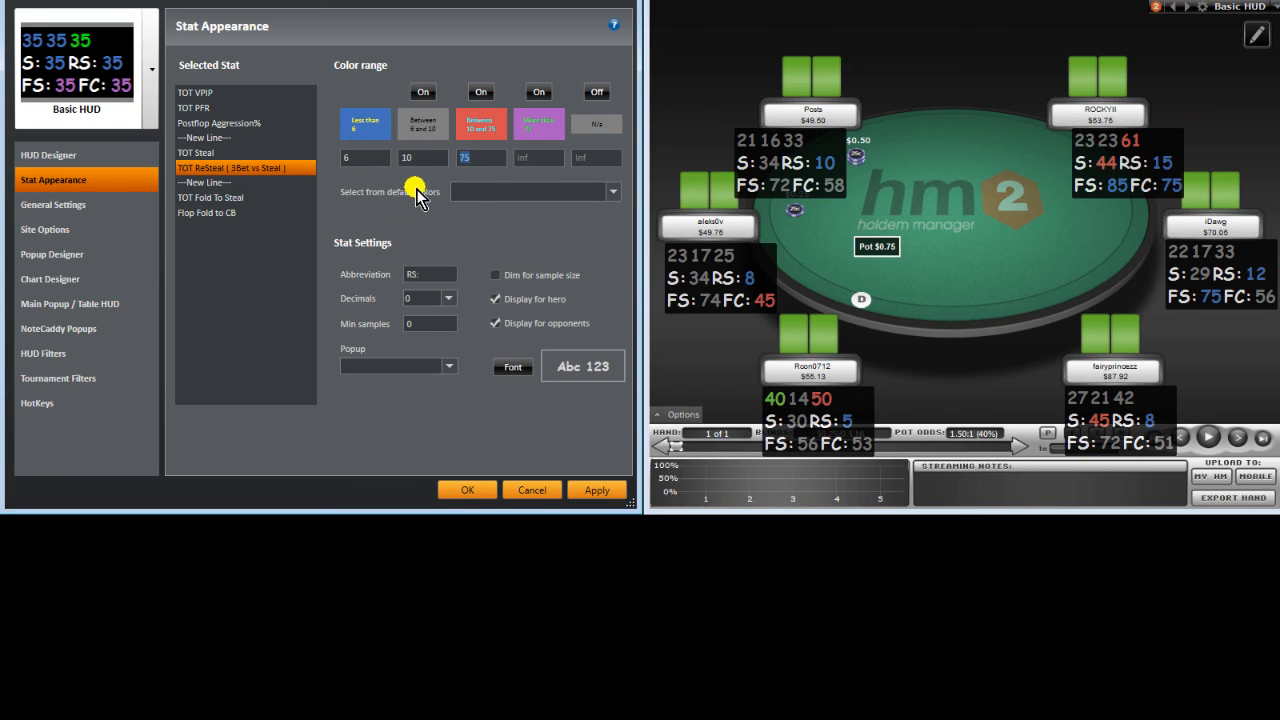
type("1")
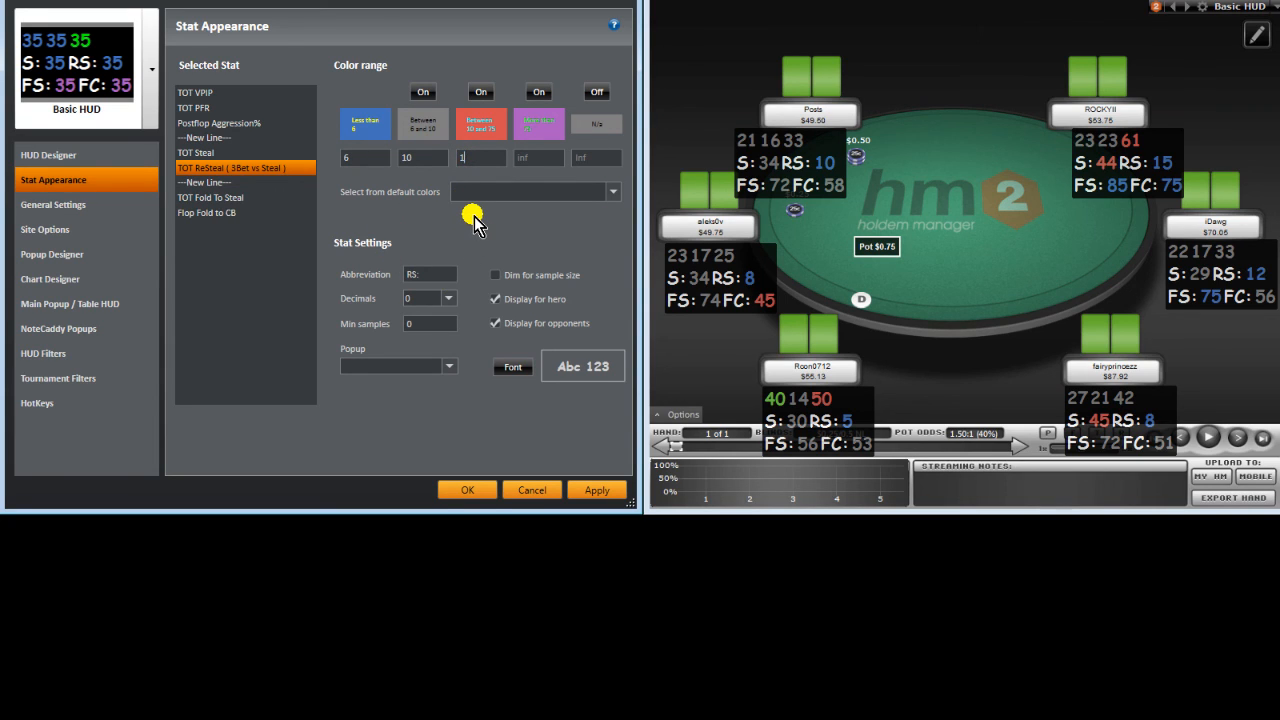
type("5")
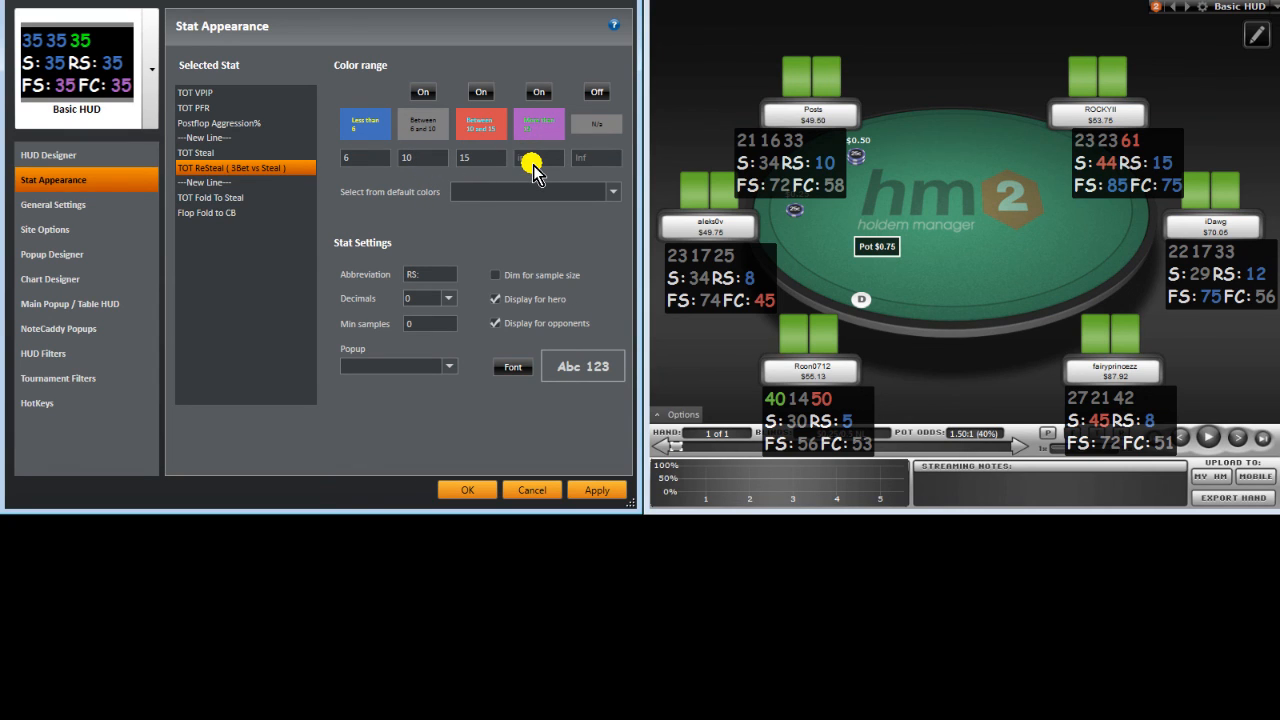
Step: Set TOT Fold To Steal's colour thresholds to 40 and 55
left_click(260, 196)
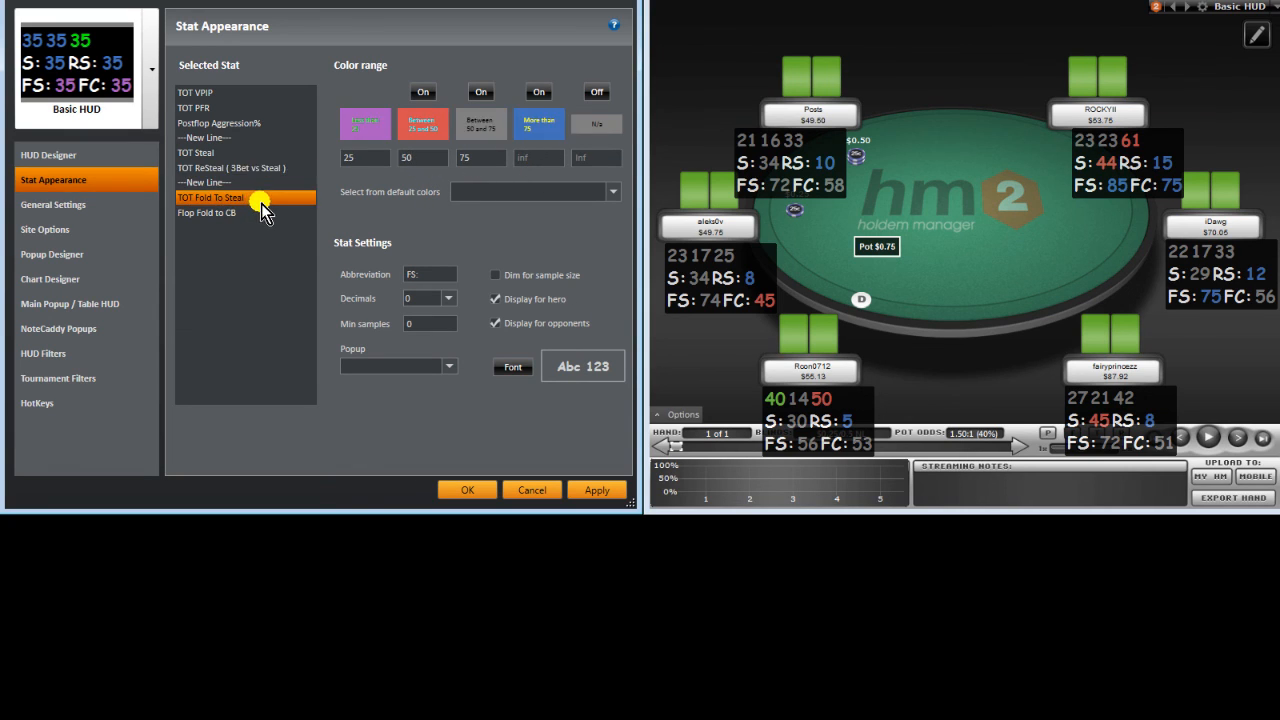
double_click(366, 155)
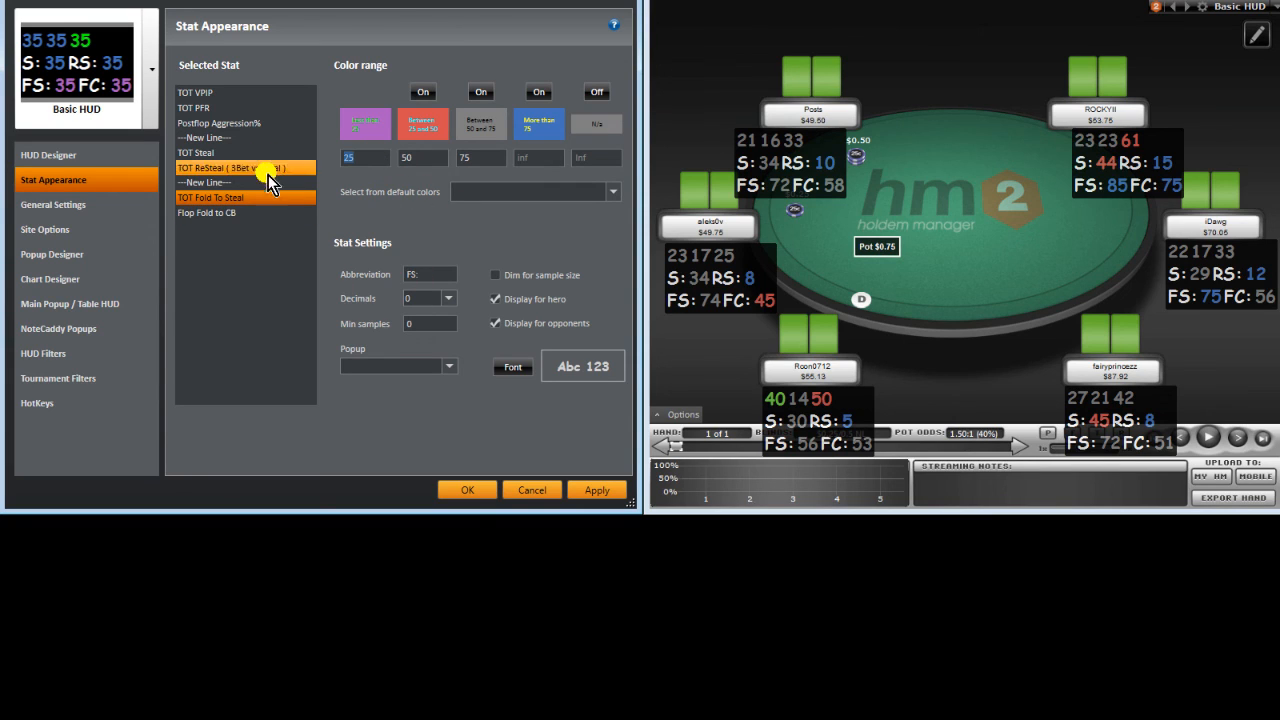
type("40")
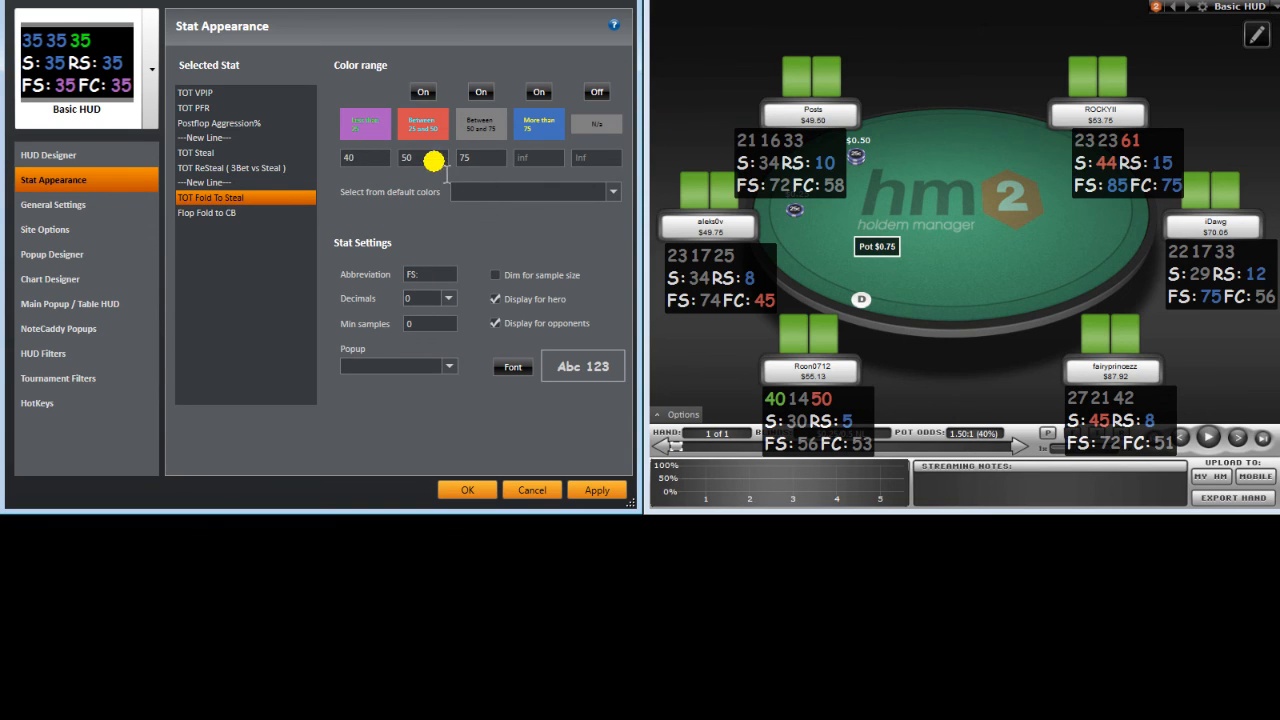
left_click_drag(433, 161, 275, 141)
type("55")
left_click_drag(480, 161, 370, 158)
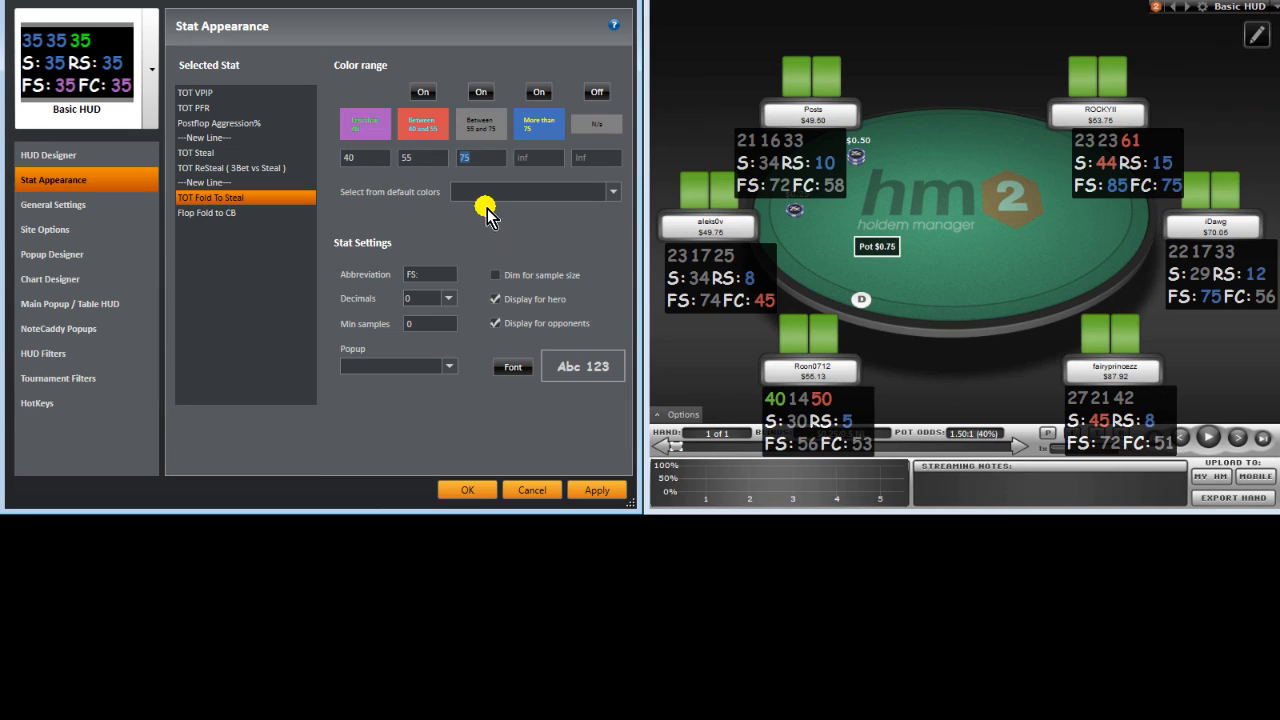
left_click(246, 214)
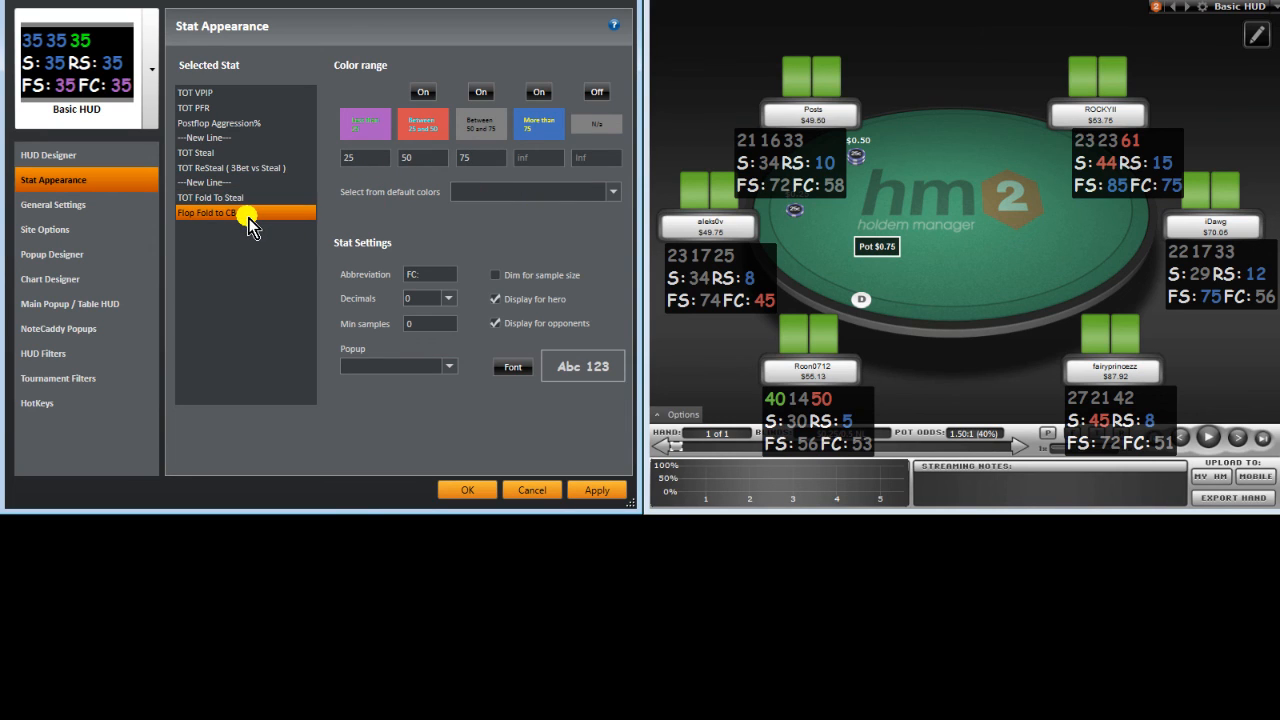
Step: Change Flop Fold to CB's first threshold to 40 and third to 70, and apply
double_click(377, 157)
type("40")
left_click(491, 157)
key("BackSpace")
type("0")
left_click(598, 490)
left_click(258, 94)
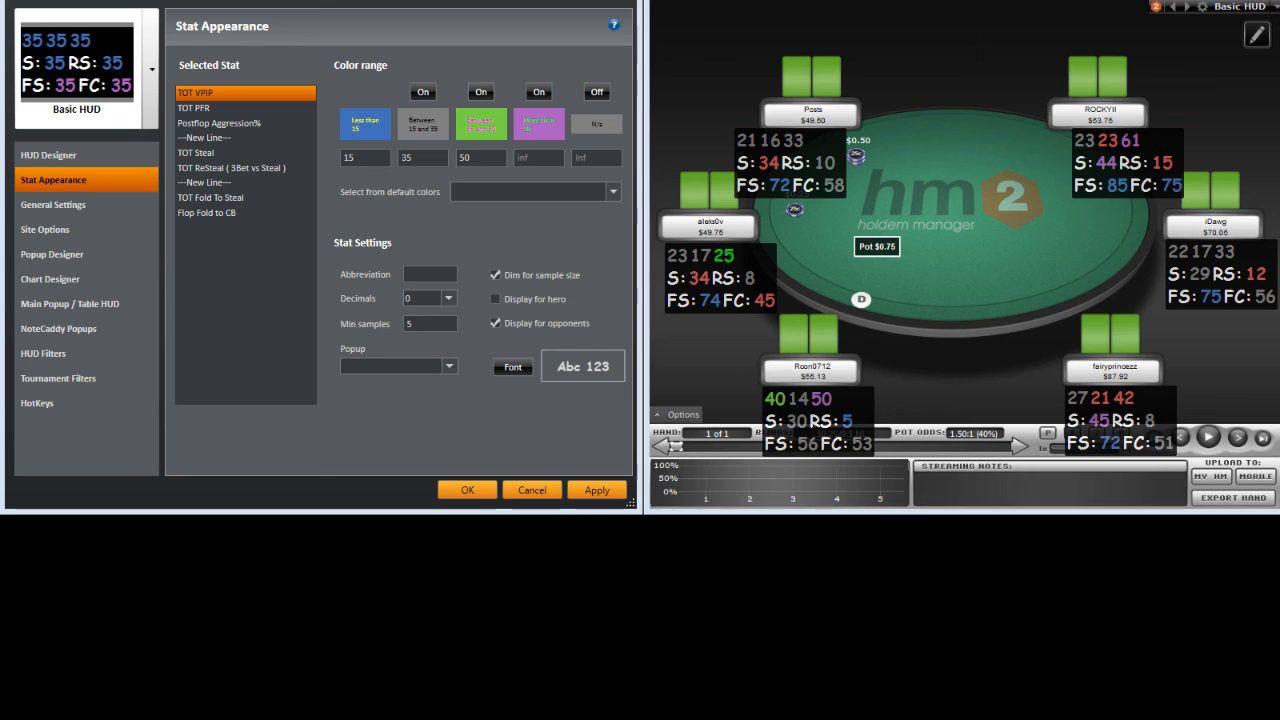
Step: Apply the stat settings, review the recoloured stats, and check TOT VPIP's popup list without choosing one
left_click(589, 492)
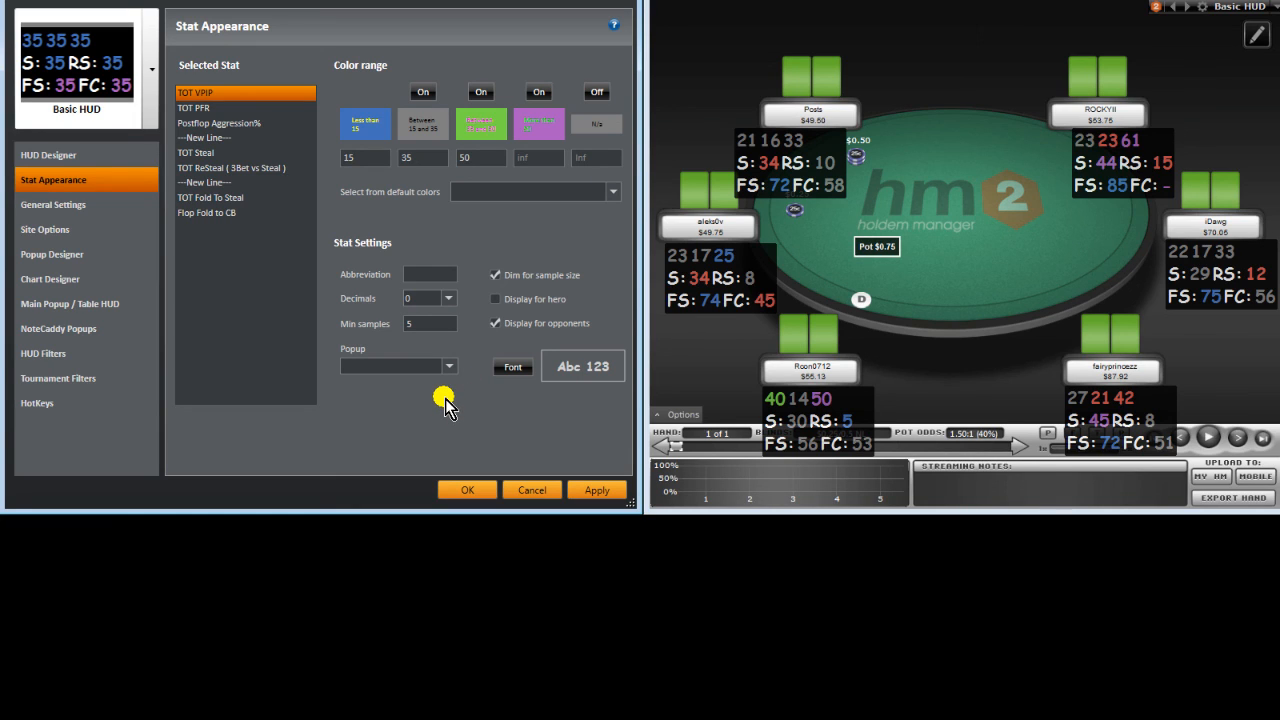
left_click(206, 107)
left_click(237, 155)
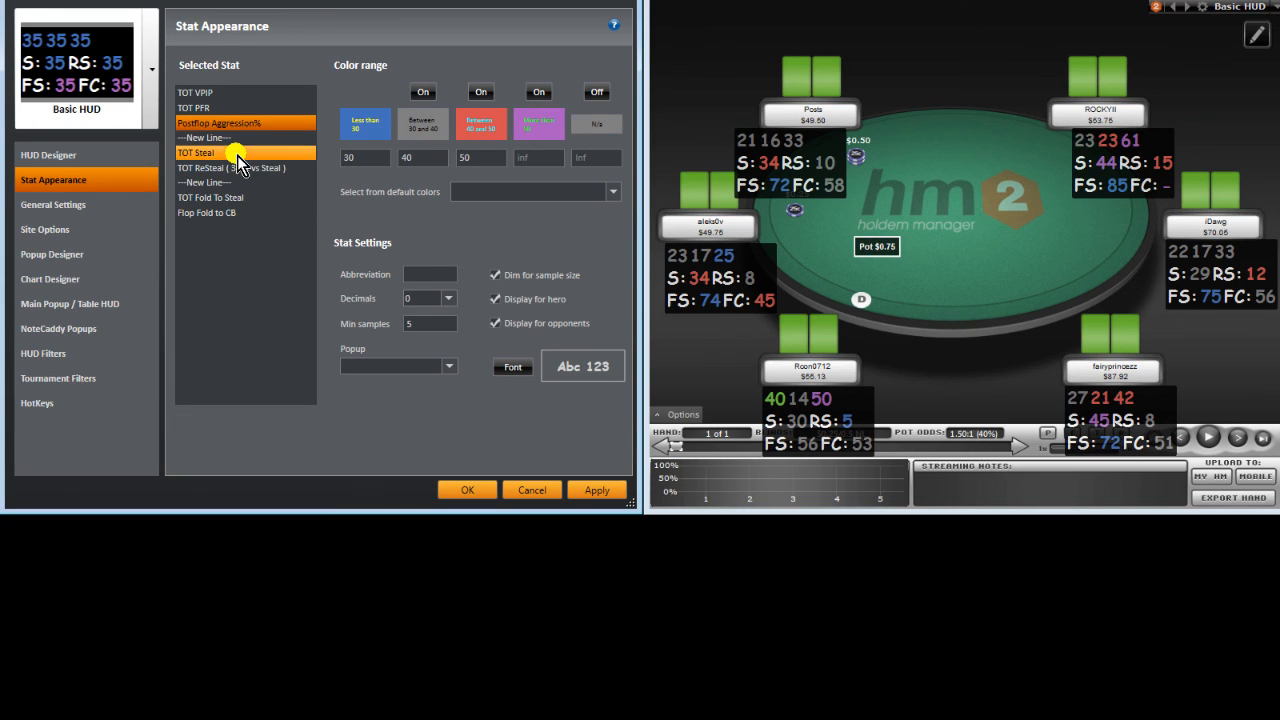
left_click(242, 196)
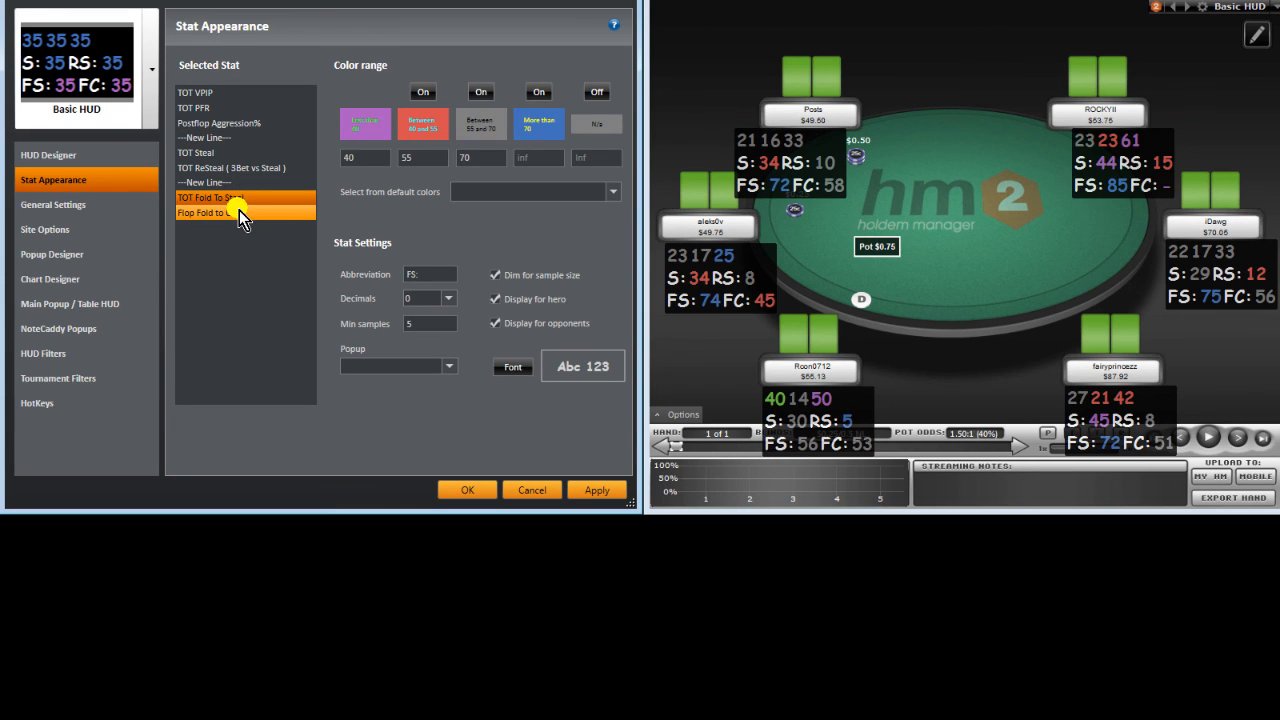
left_click(239, 213)
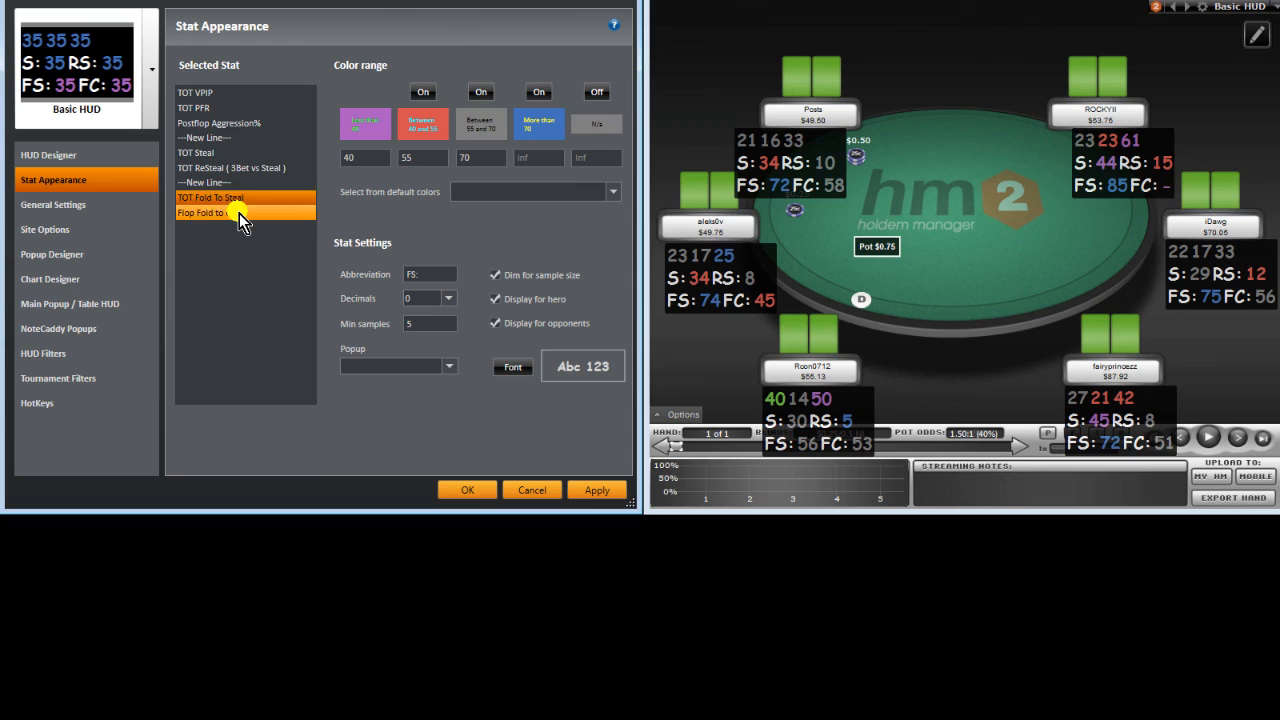
left_click(229, 98)
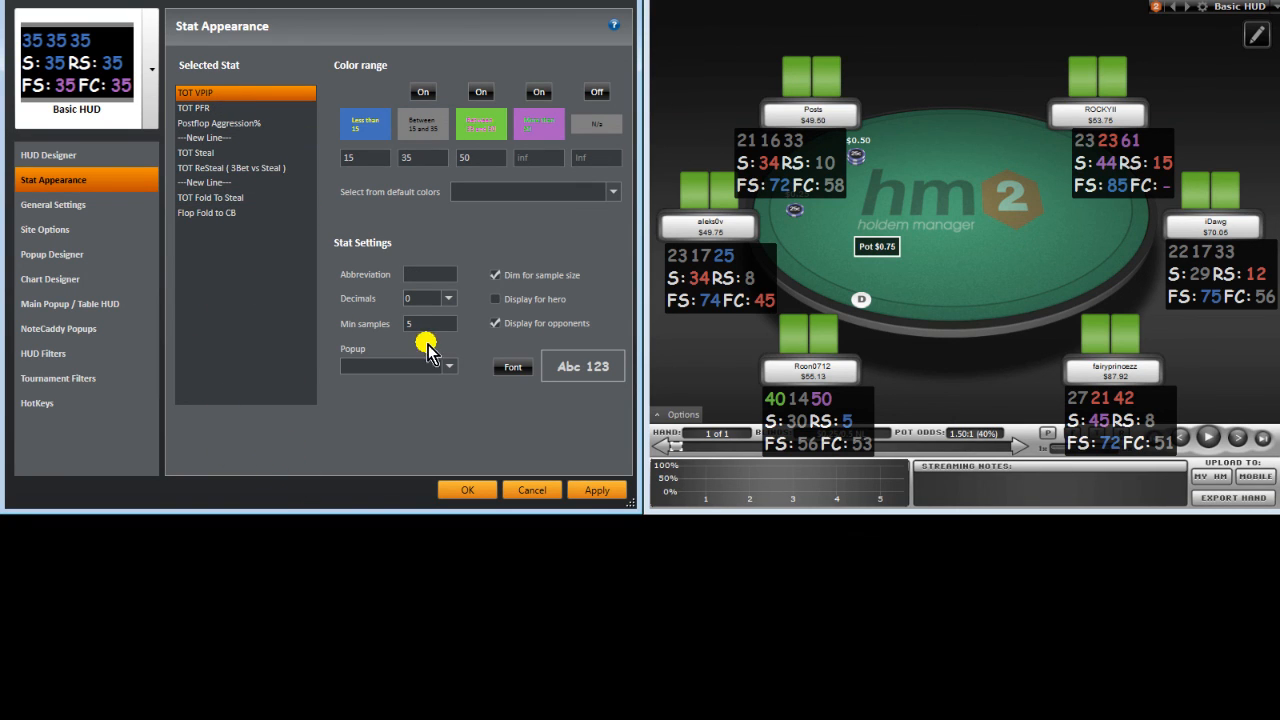
left_click(449, 366)
left_click(452, 368)
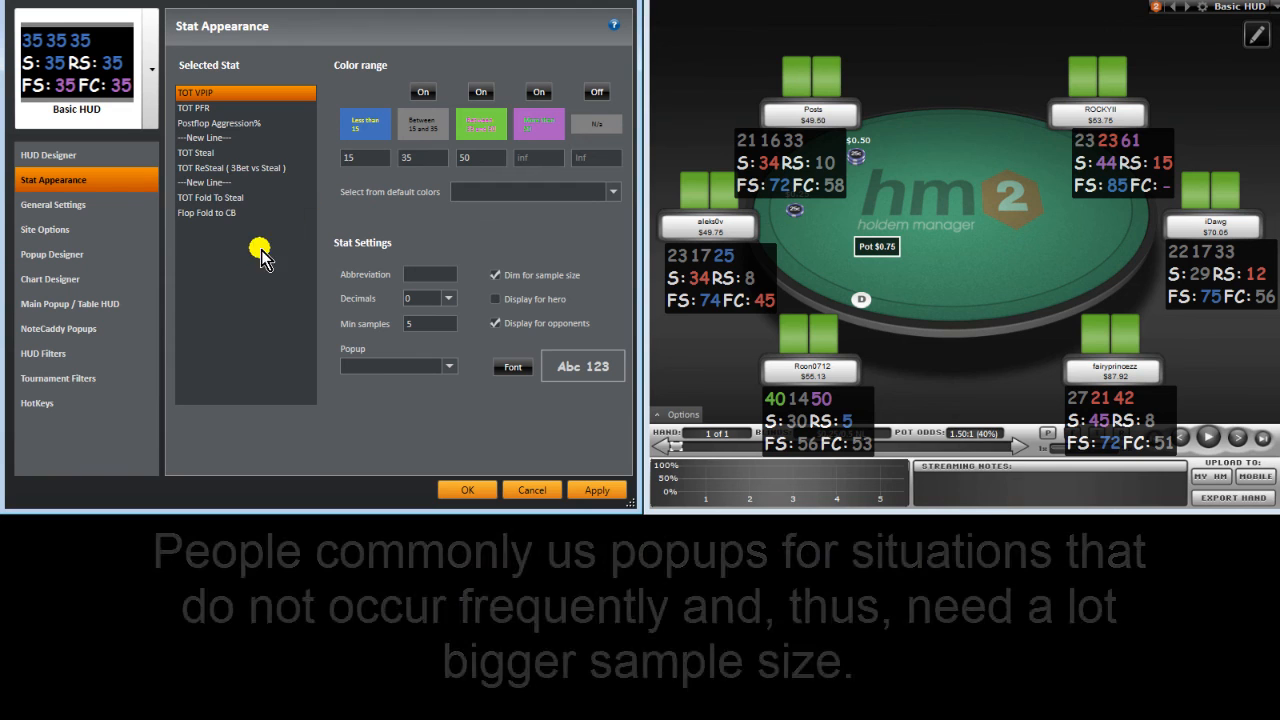
left_click(449, 366)
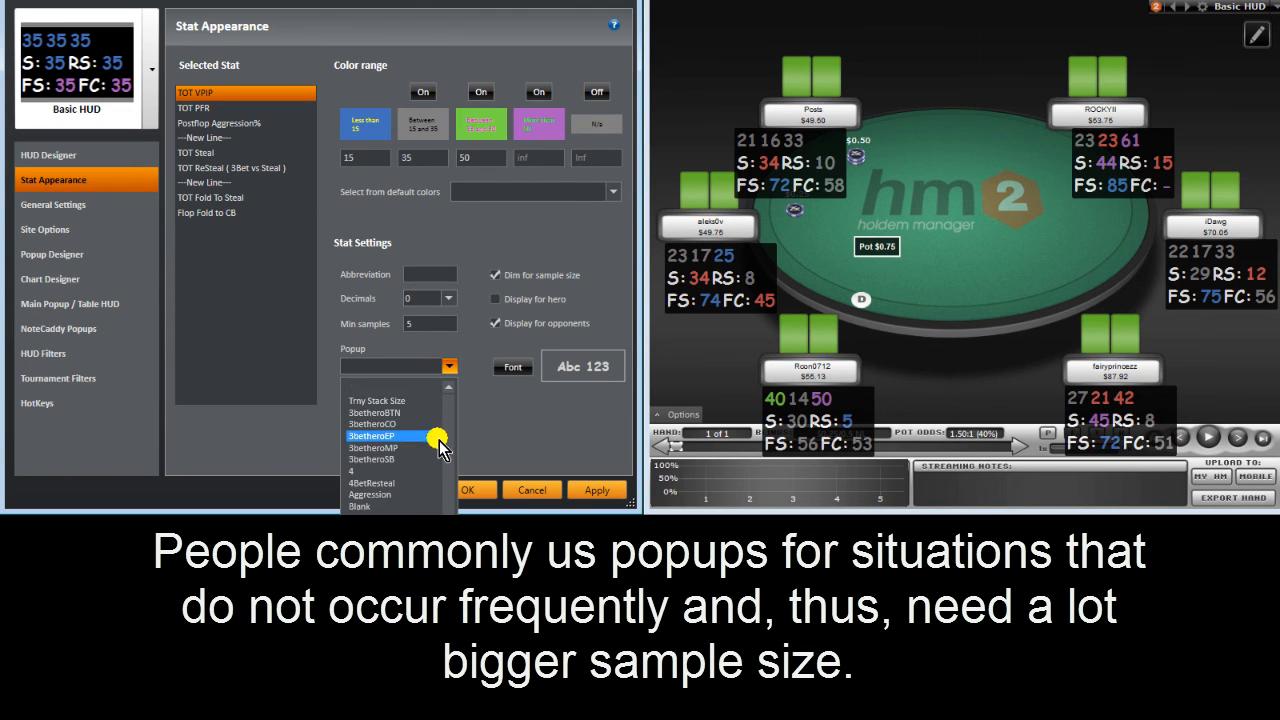
scroll(440, 448, "down", 6)
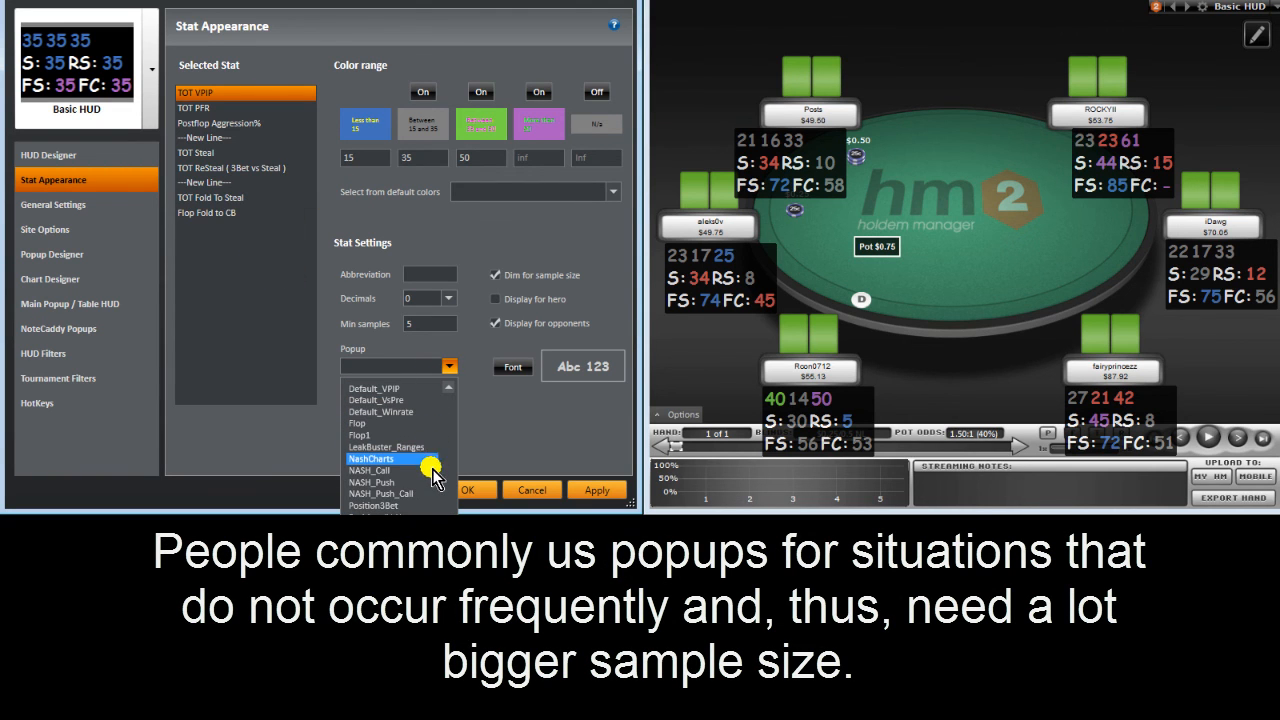
left_click(398, 508)
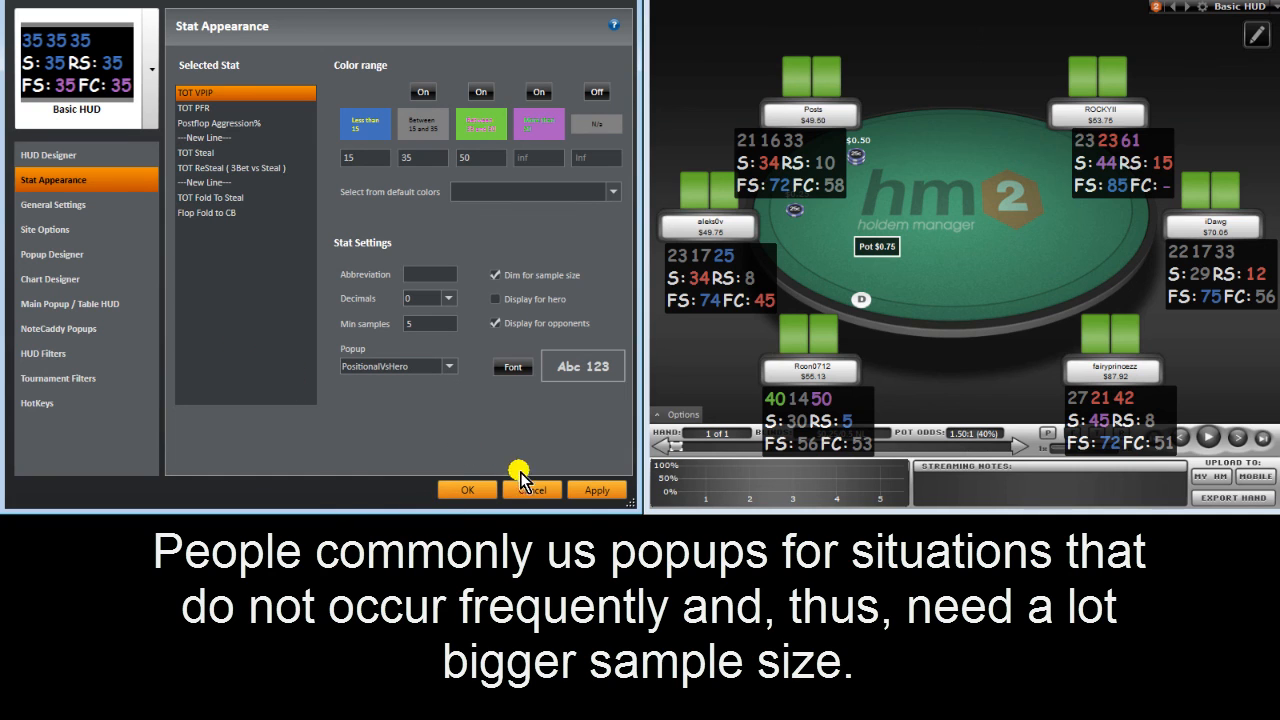
left_click(591, 488)
left_click(740, 138)
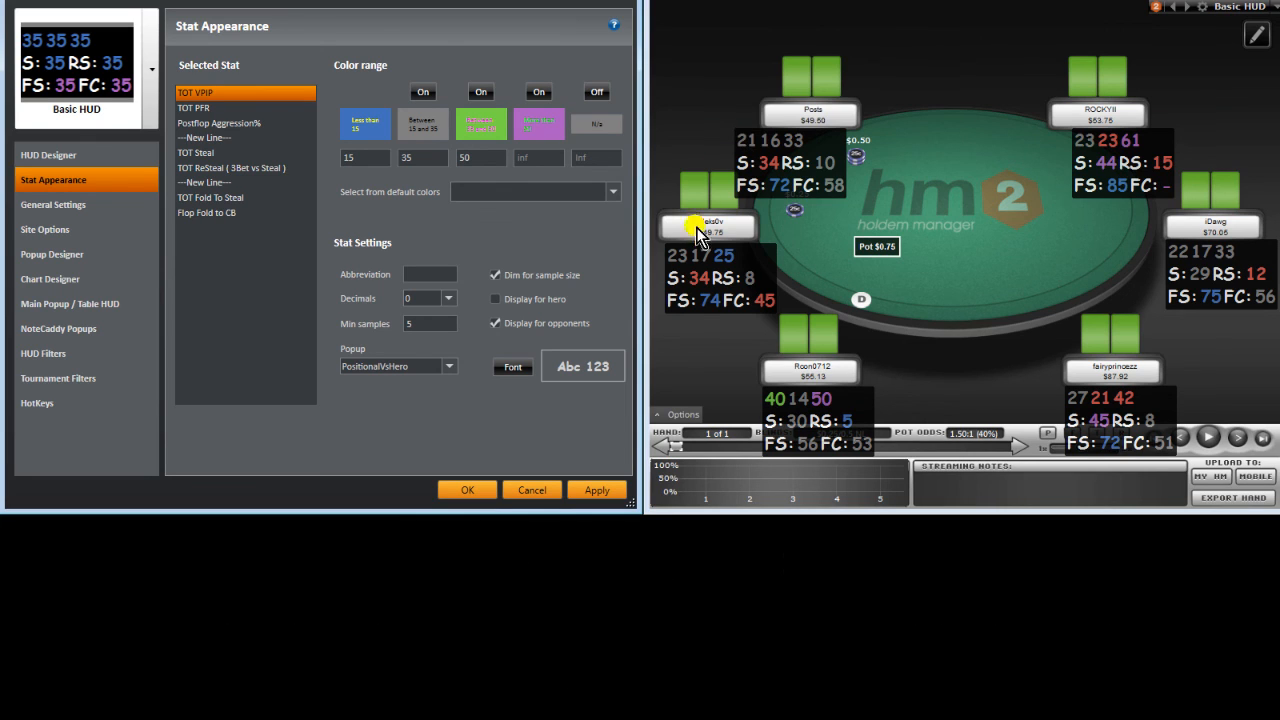
left_click(680, 255)
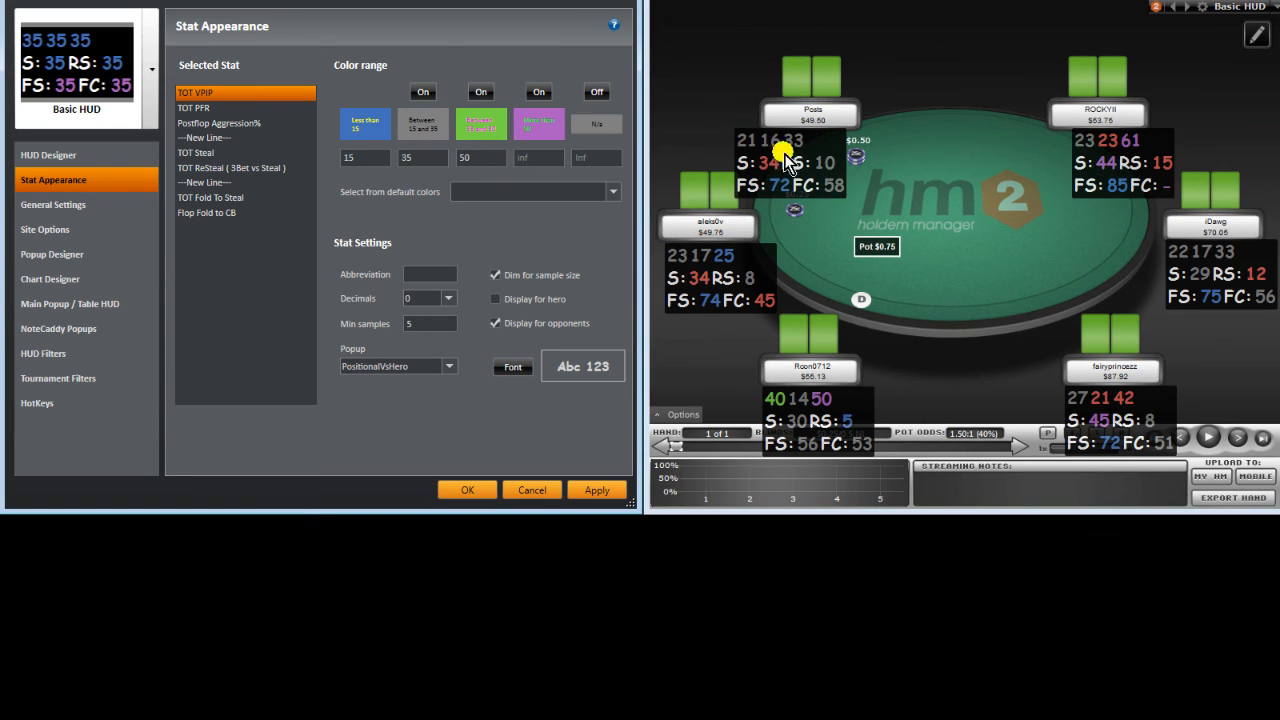
left_click(1090, 142)
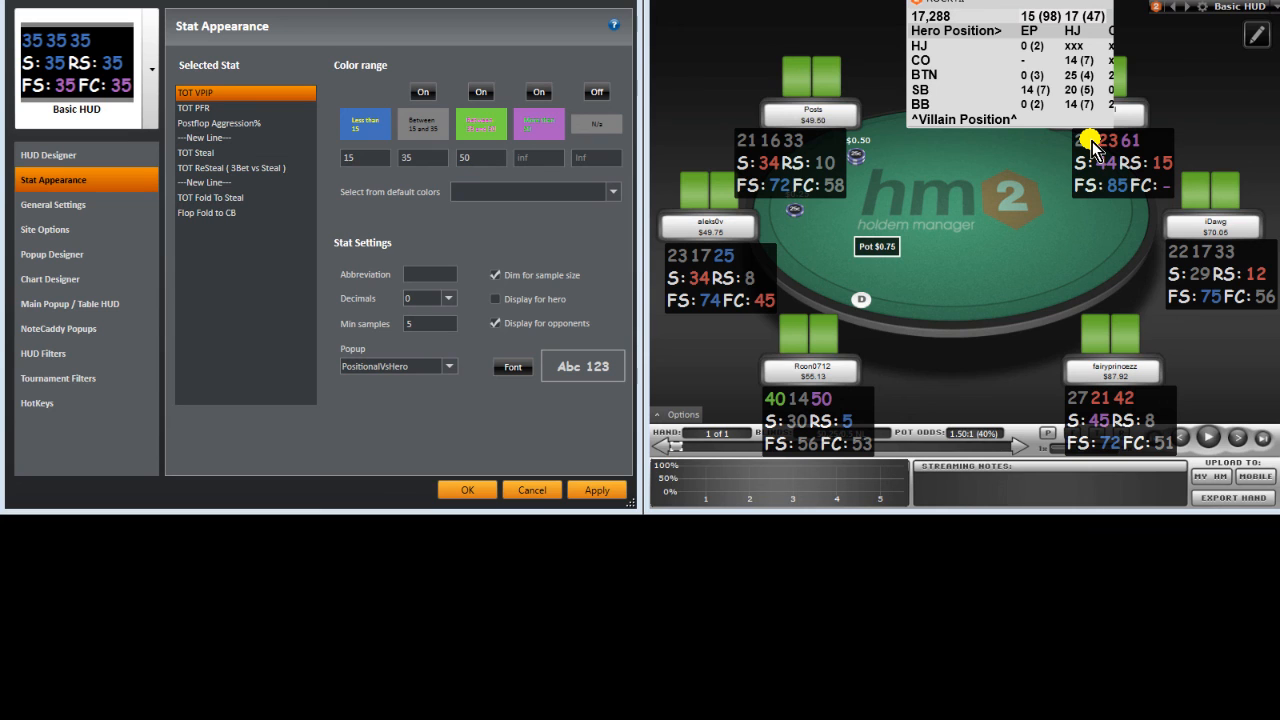
left_click(1068, 398)
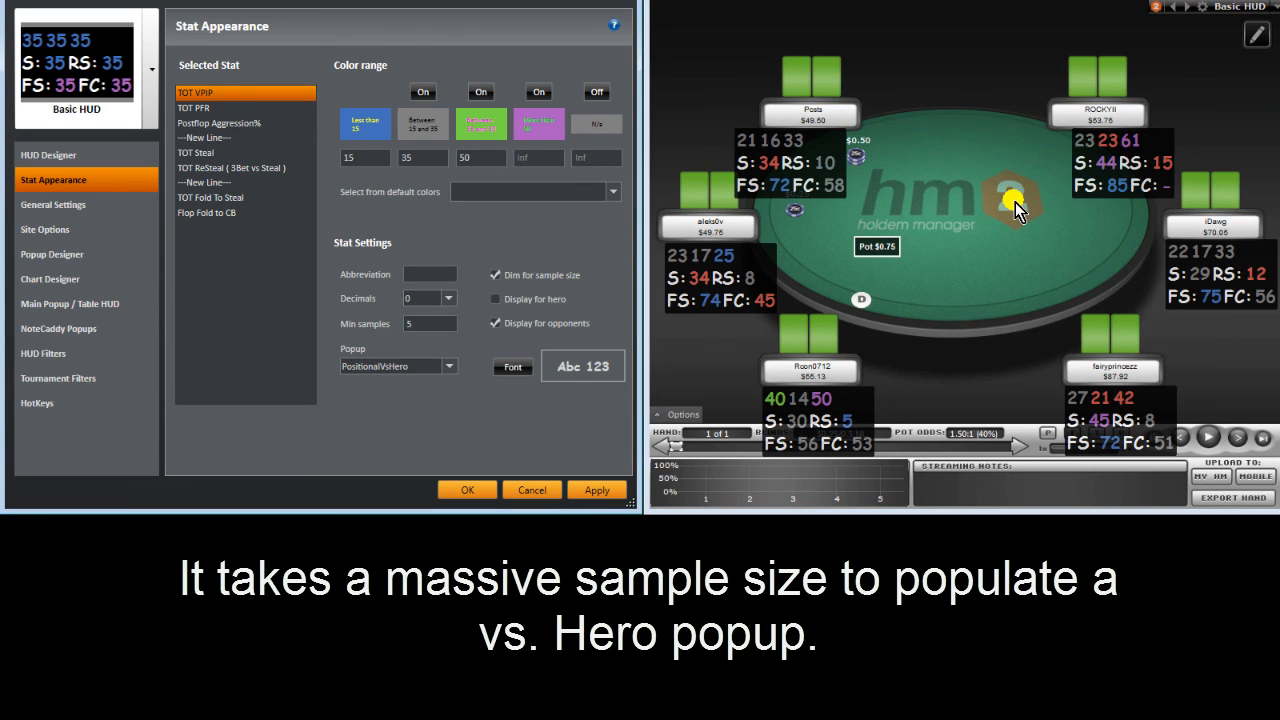
left_click(449, 366)
scroll(420, 400, "up", 5)
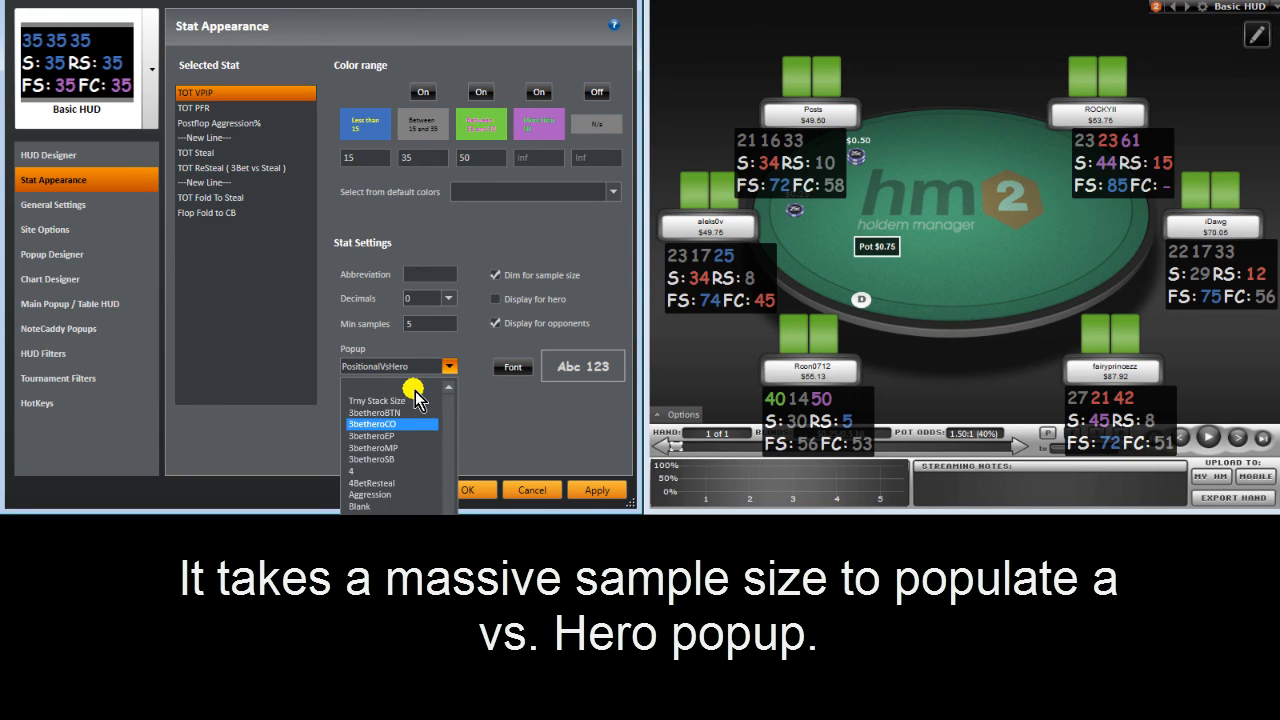
left_click(415, 390)
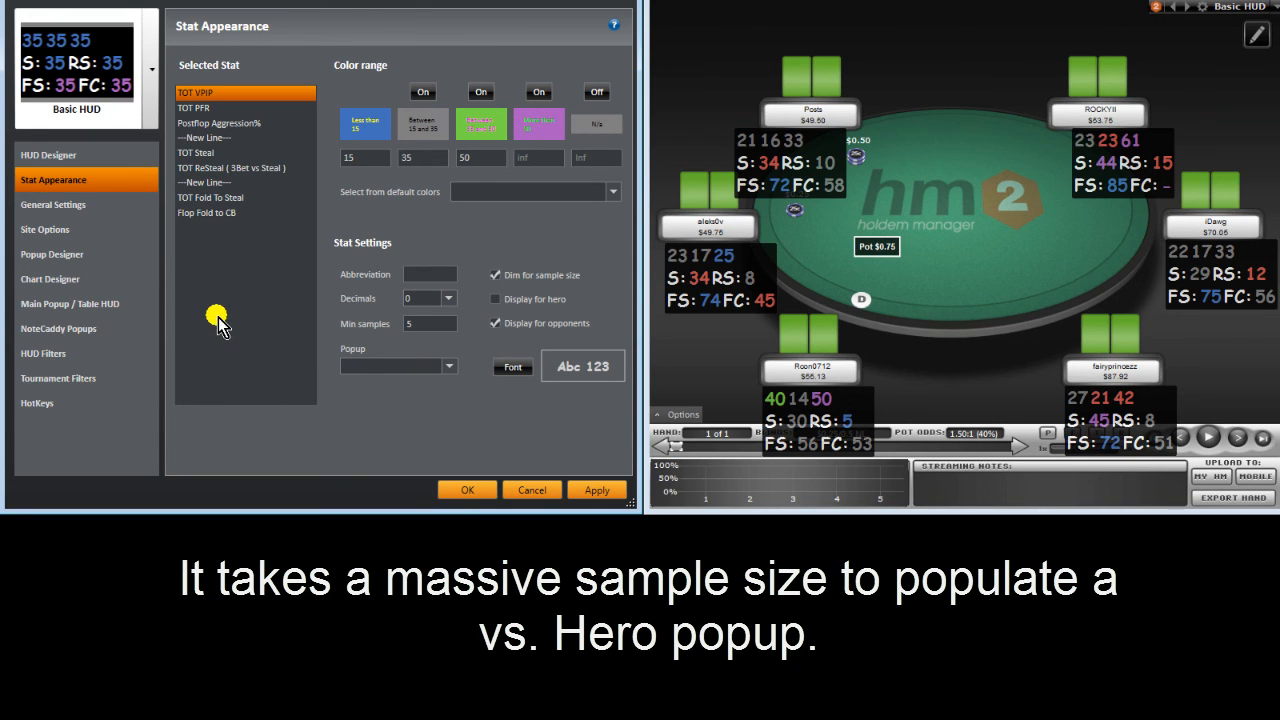
left_click(597, 490)
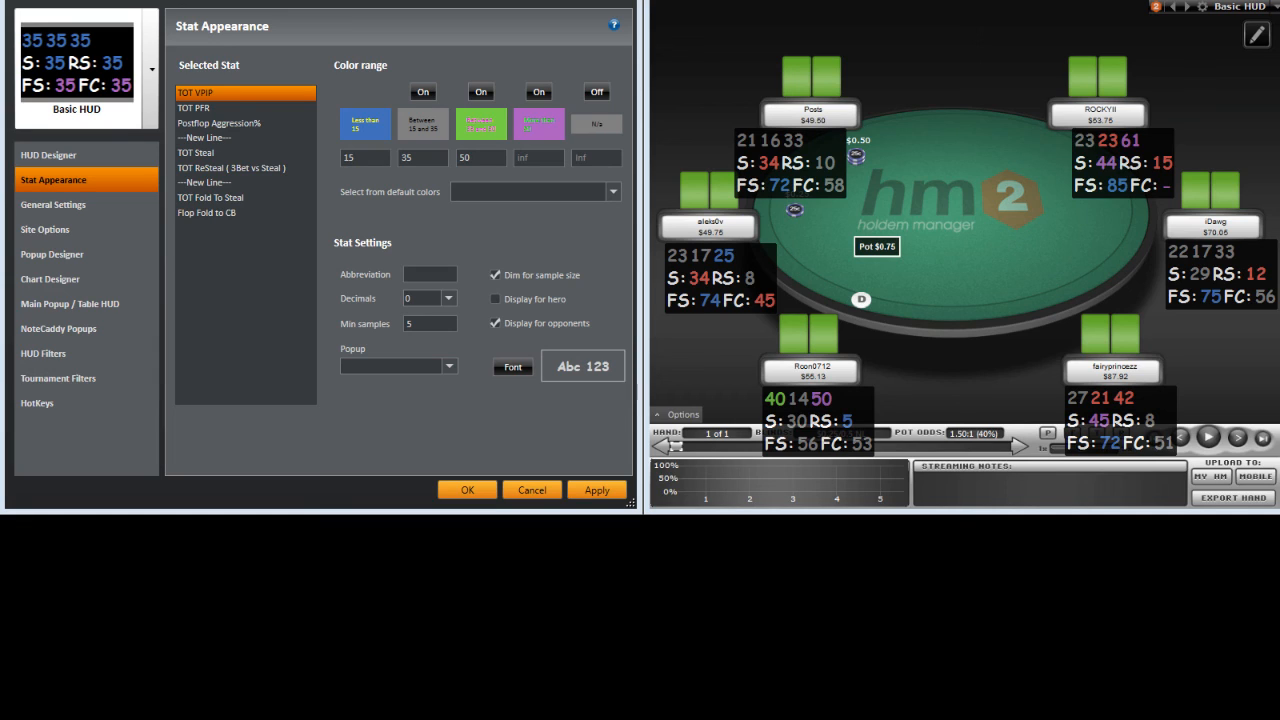
left_click(1116, 158)
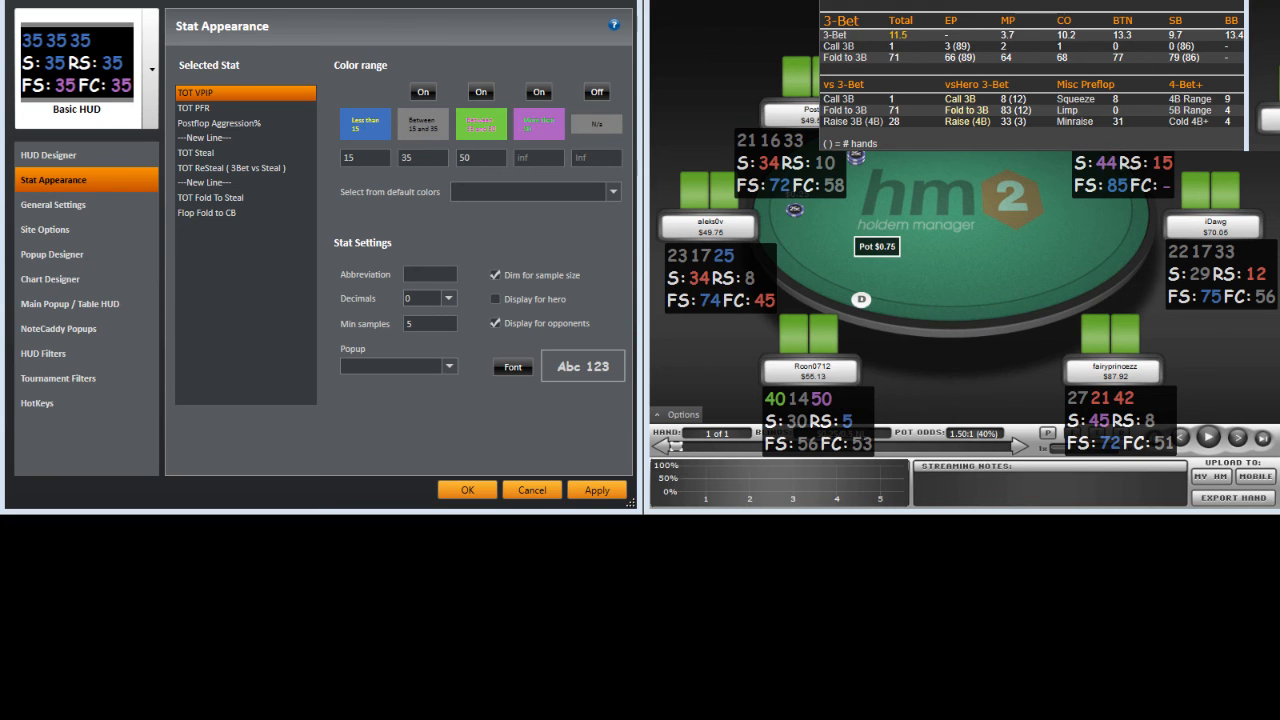
left_click(1030, 25)
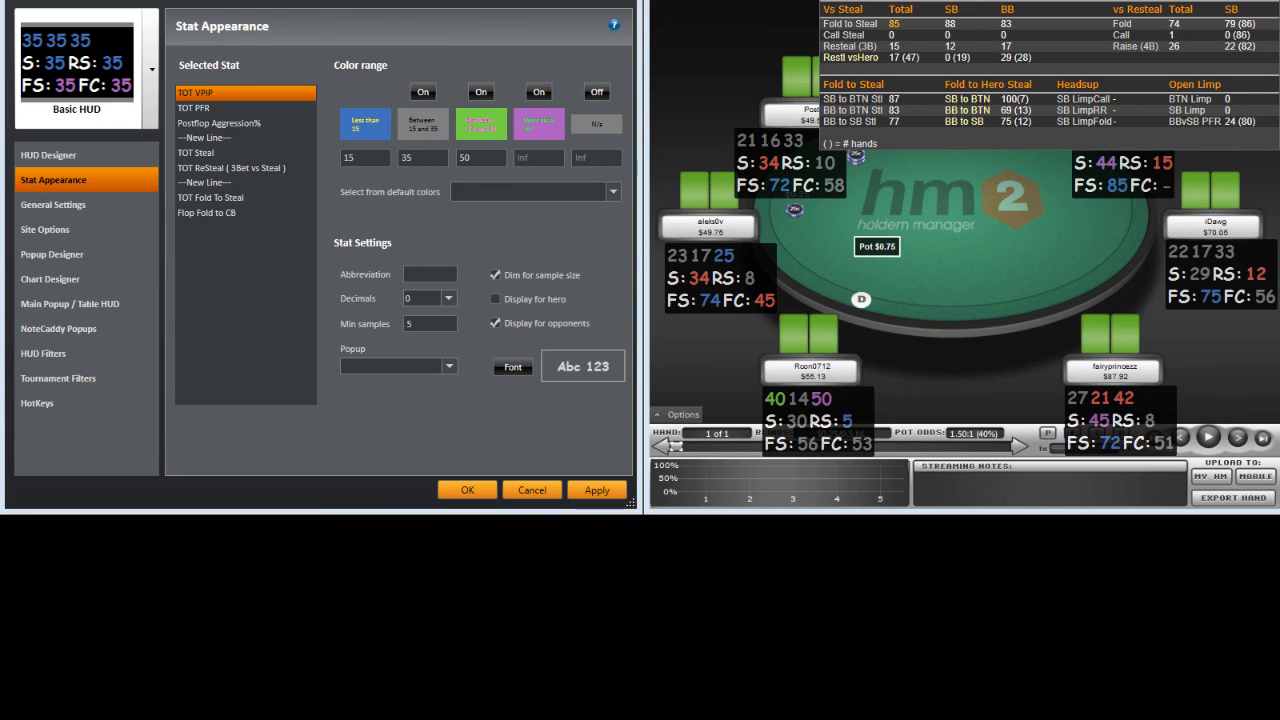
left_click(1031, 26)
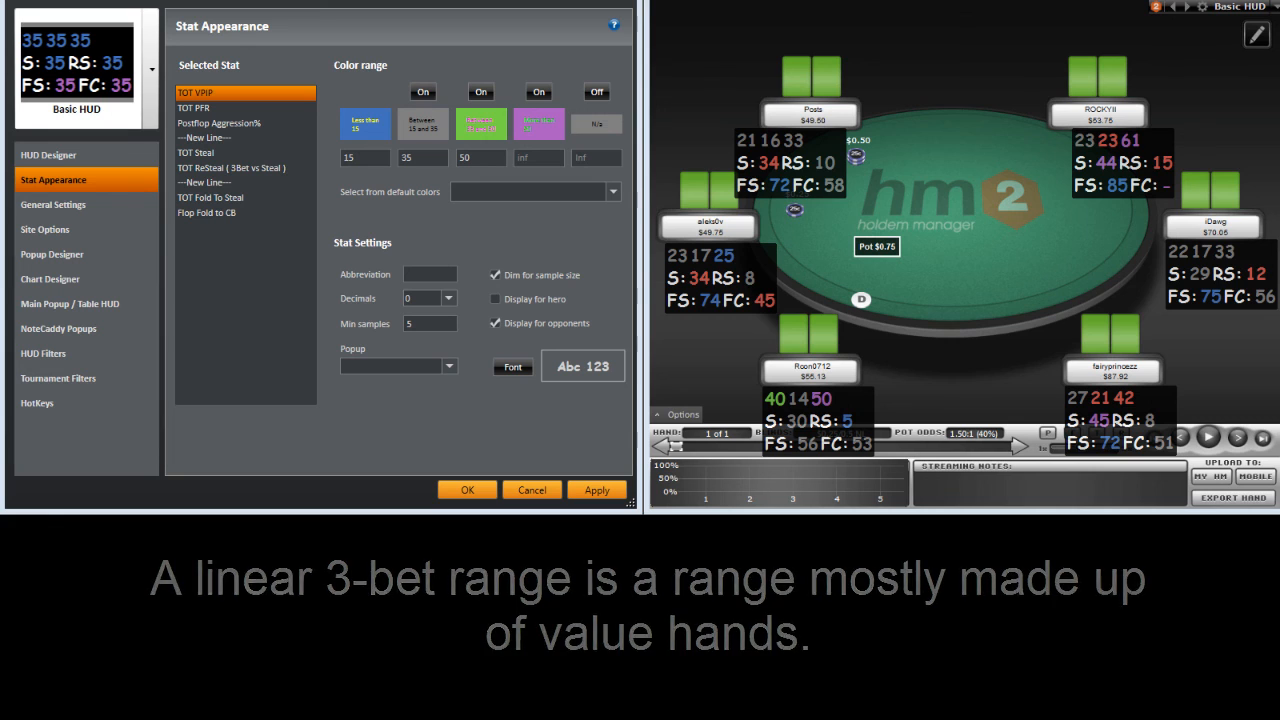
left_click_drag(2, 80, 682, 40)
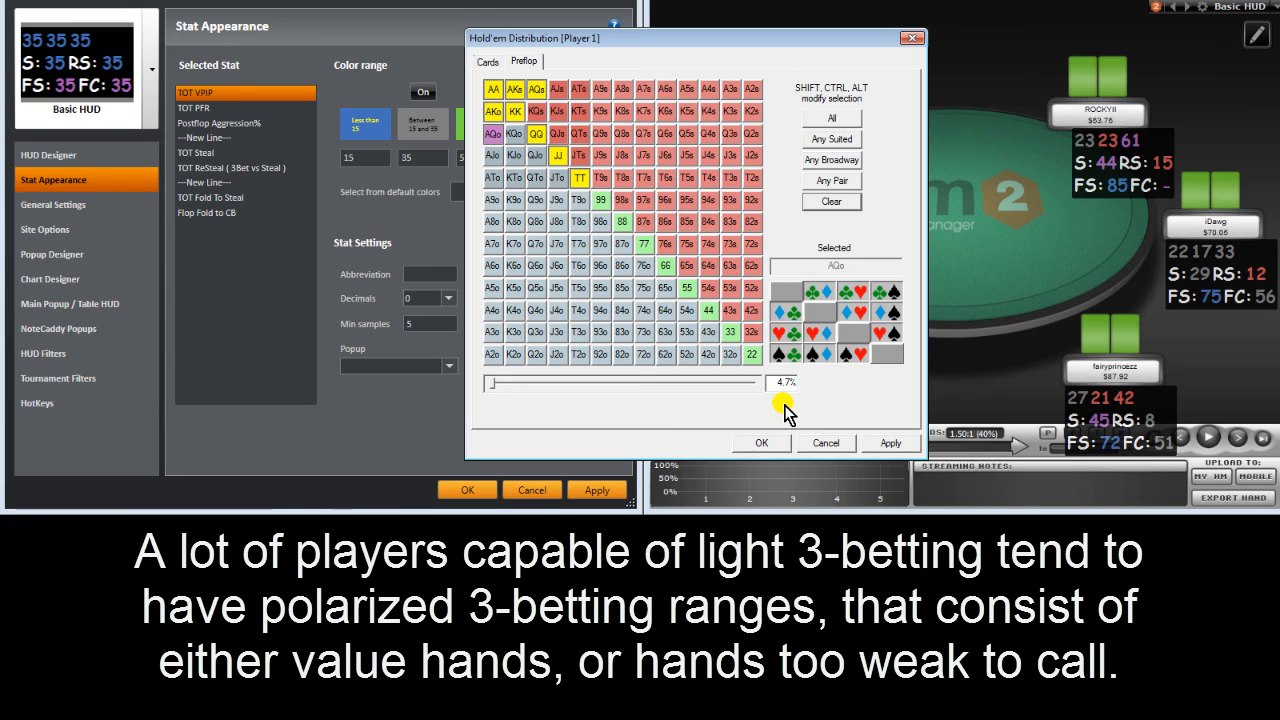
left_click(817, 446)
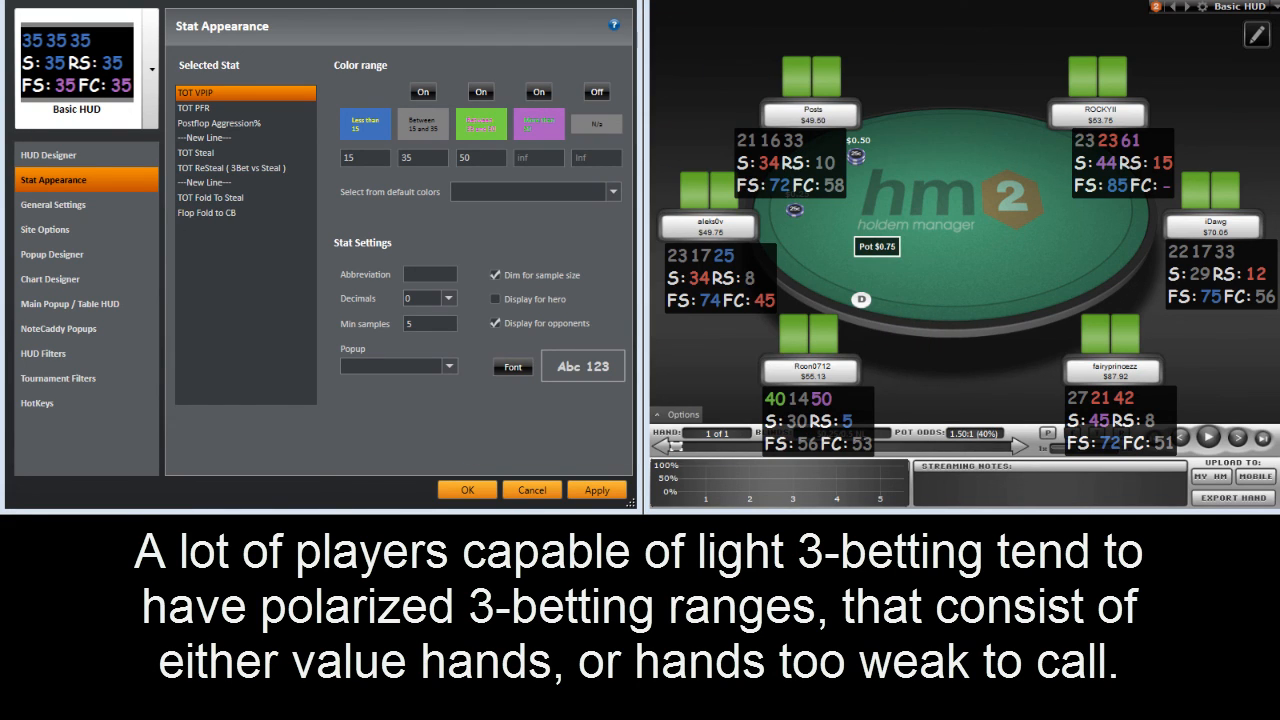